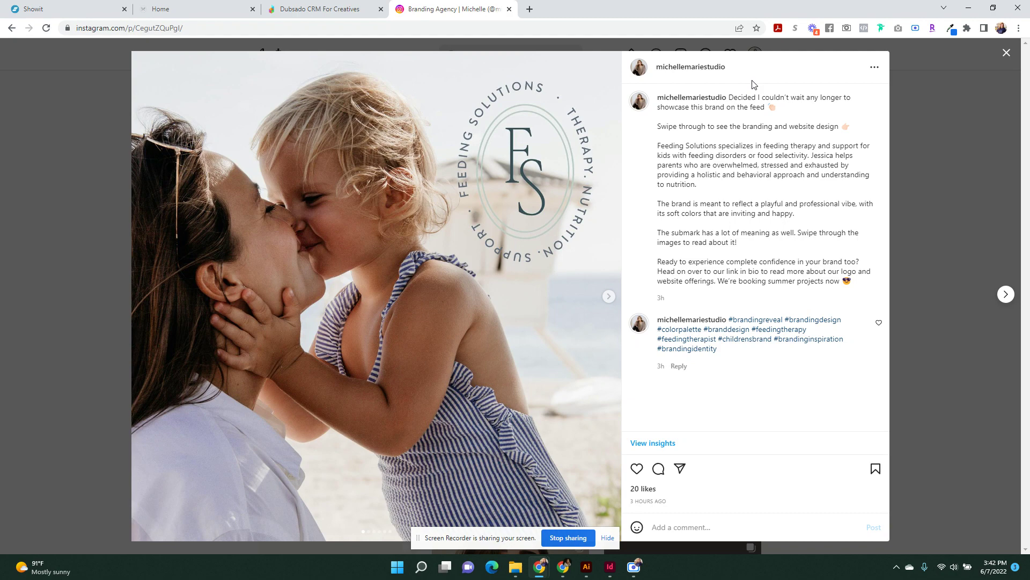
Page through the Feeding Solutions Instagram carousel to the client testimonial slide
click(609, 296)
click(608, 296)
click(608, 296)
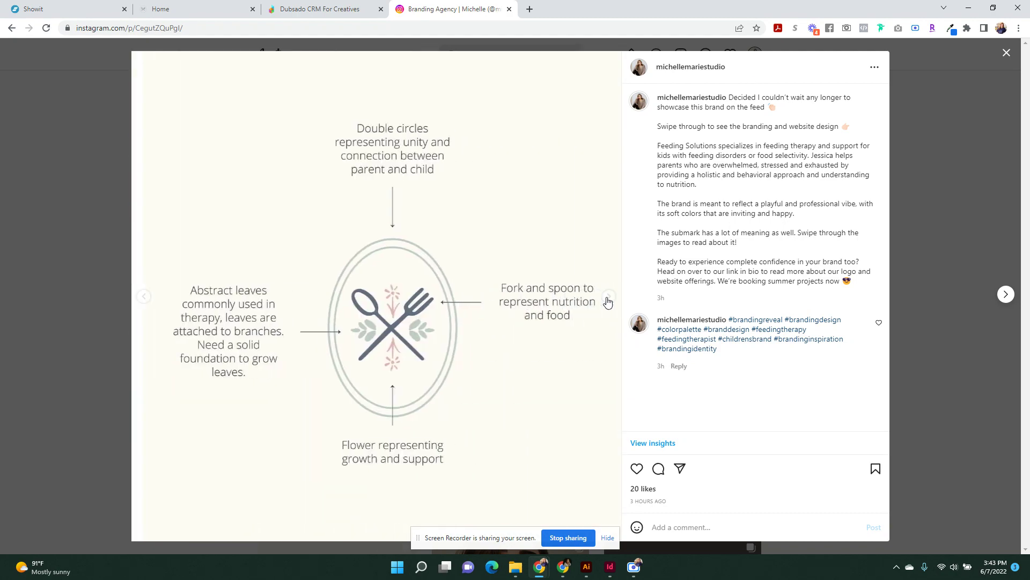
click(608, 297)
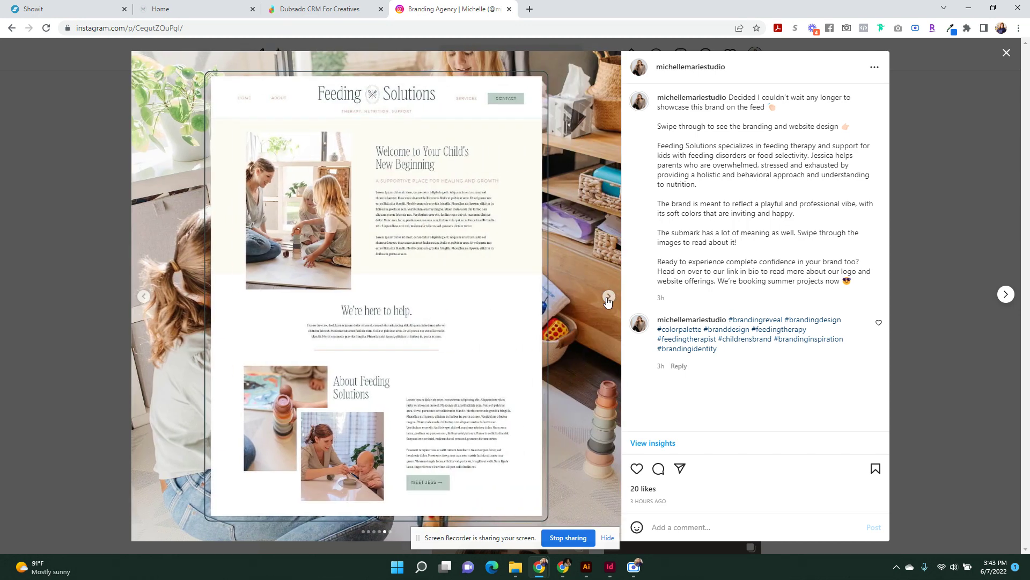
click(609, 297)
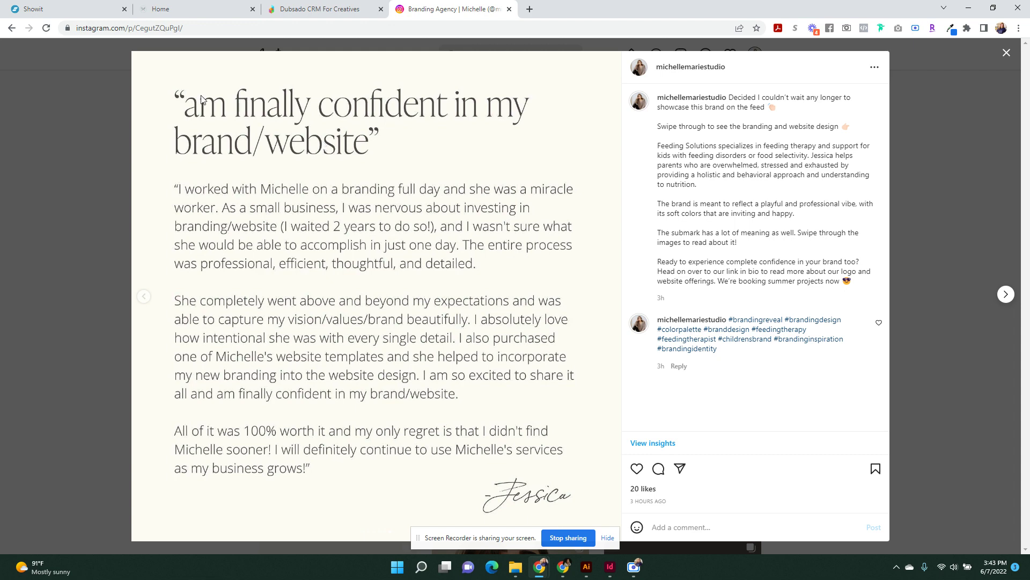
Switch to the Dubsado logo questionnaire and read the answers about the business, core values and target audience
click(320, 10)
scroll(260, 271, up, 10)
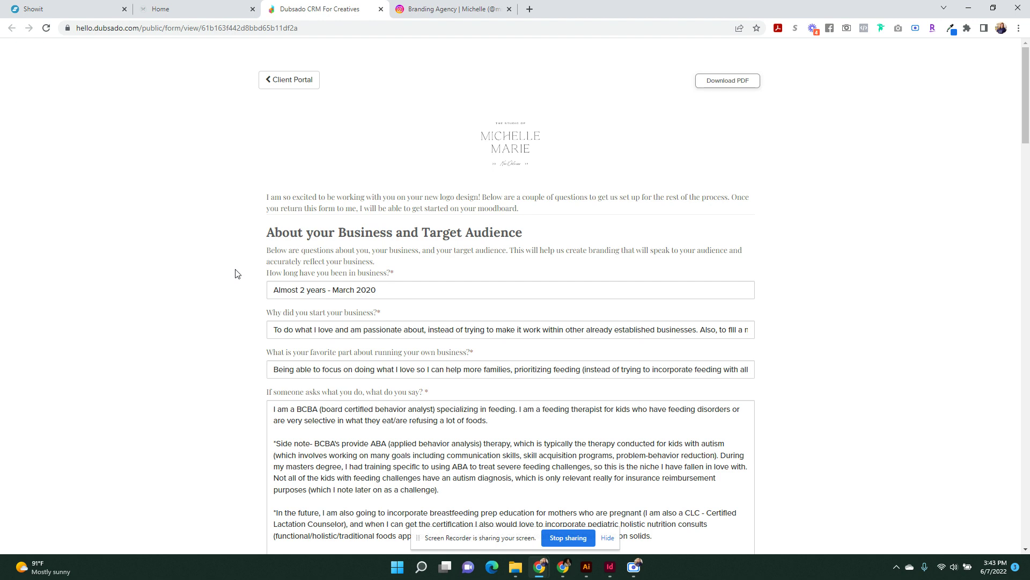
scroll(236, 272, down, 1)
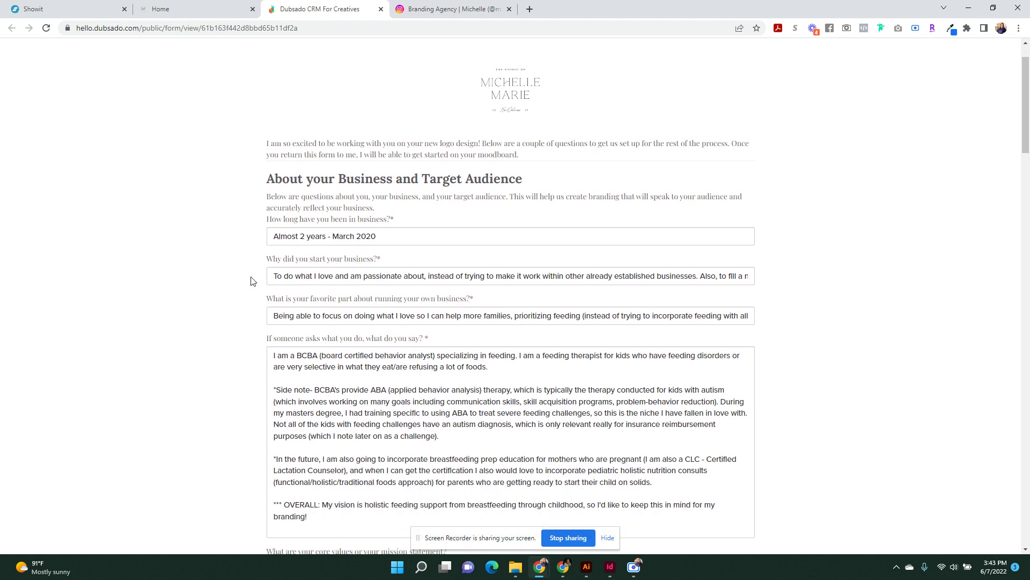
scroll(254, 279, down, 1)
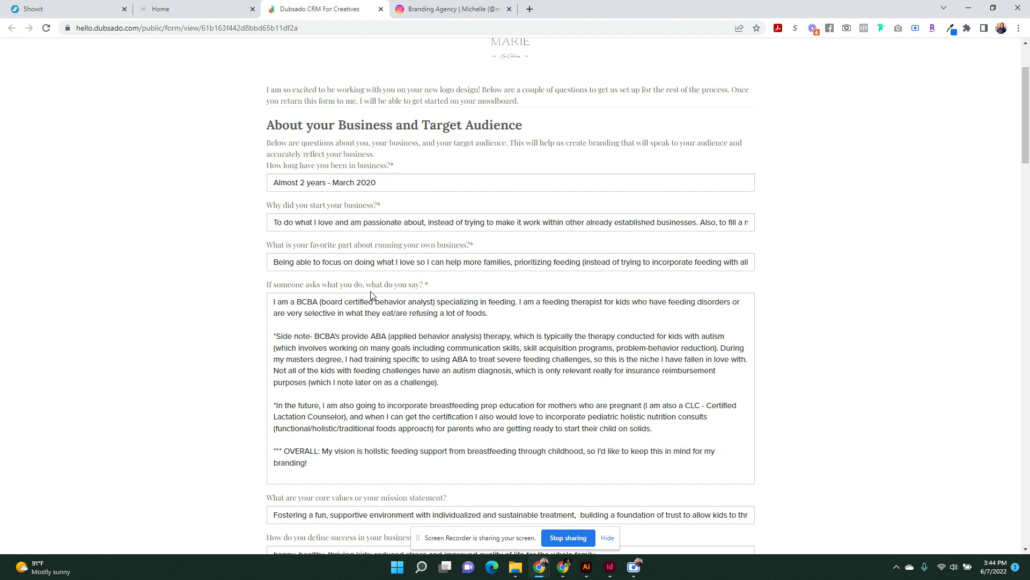
scroll(371, 295, down, 5)
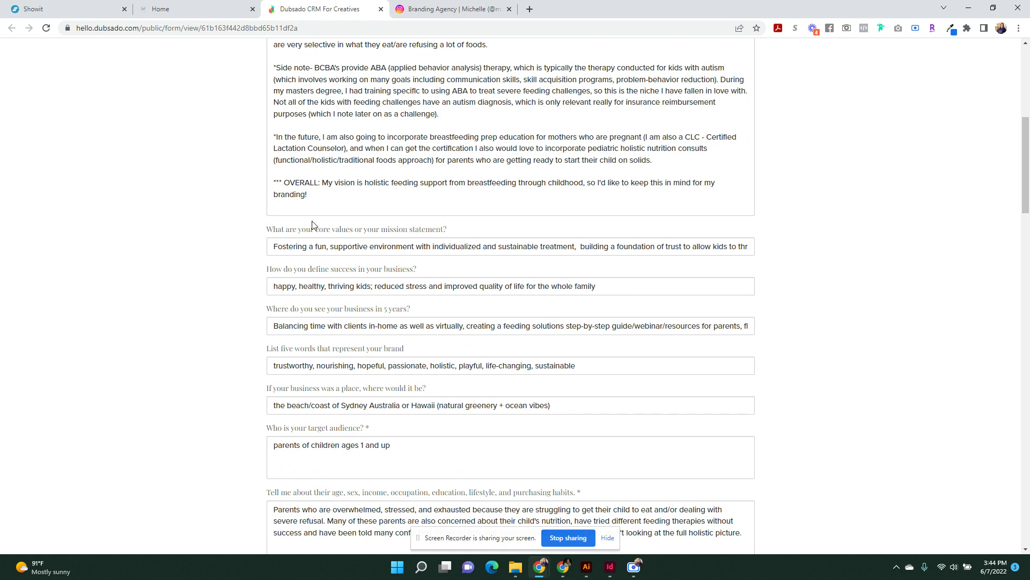
scroll(267, 253, down, 2)
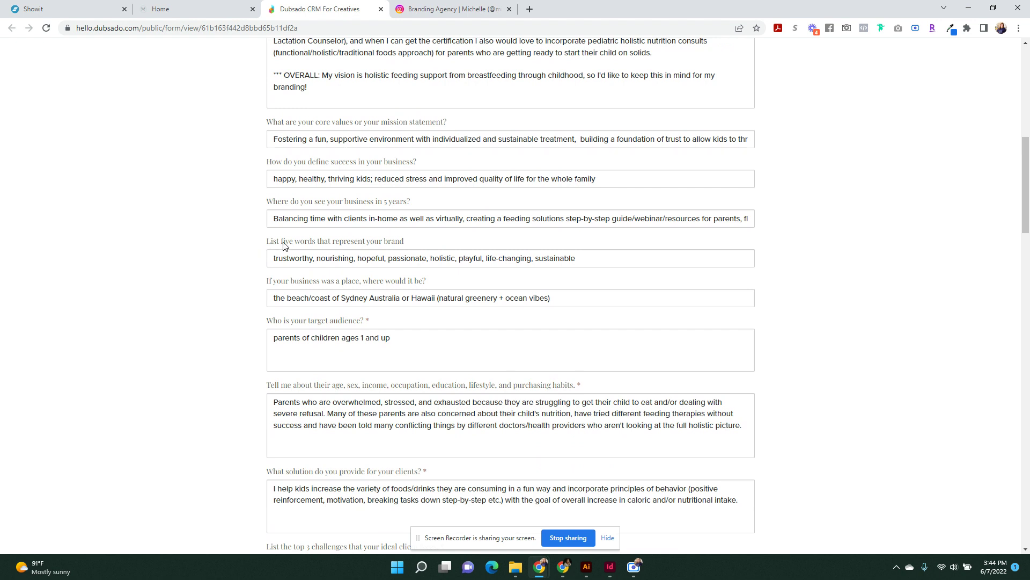
Highlight the questionnaire's questions about five brand words and about the business as a place
drag(270, 241, 408, 244)
click(413, 244)
scroll(336, 350, down, 2)
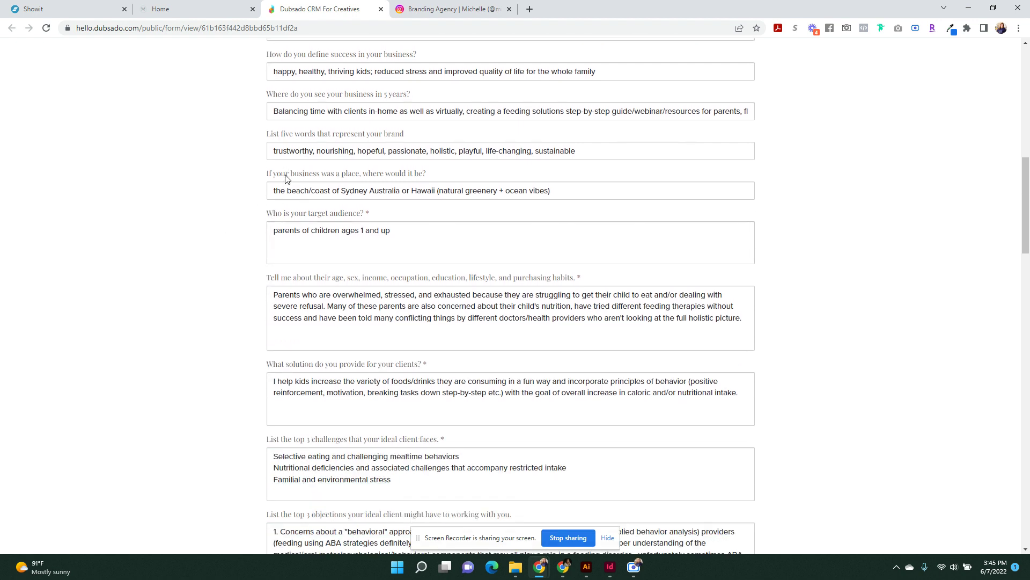
drag(286, 174, 425, 178)
click(425, 179)
Read through the questionnaire's answers on client challenges, objections, competitors and logo preferences
scroll(258, 288, down, 5)
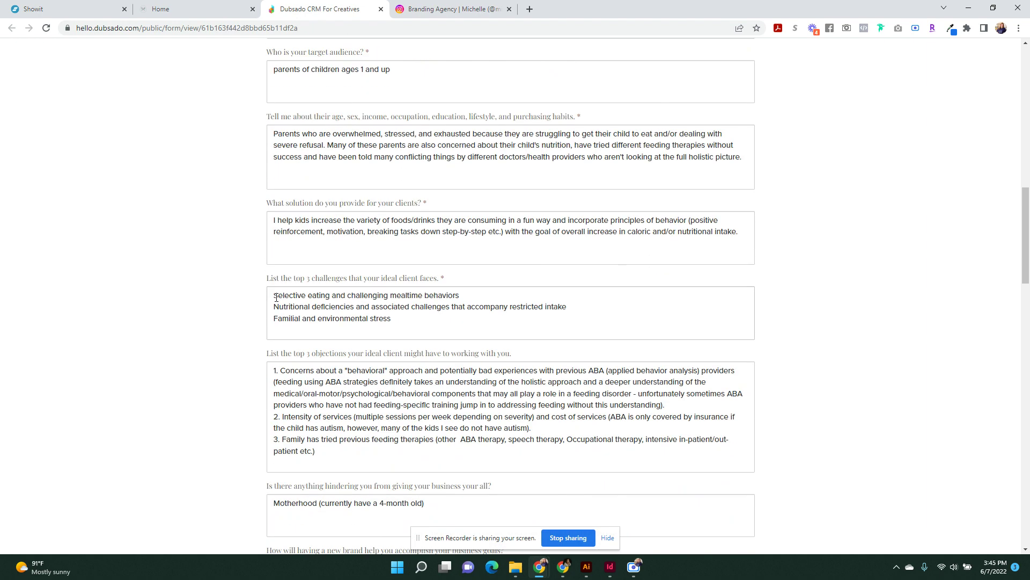
scroll(258, 288, down, 2)
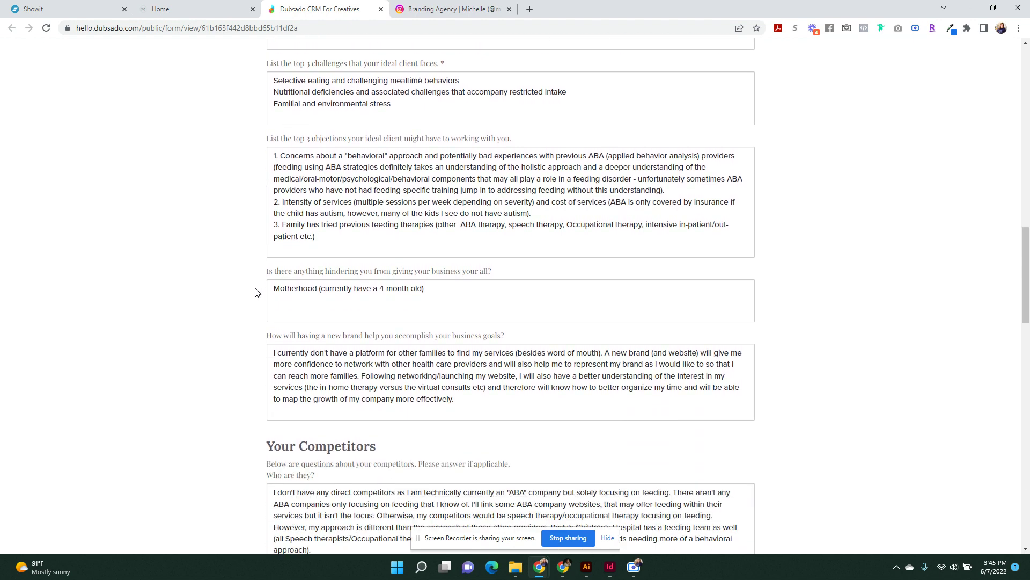
scroll(255, 293, down, 5)
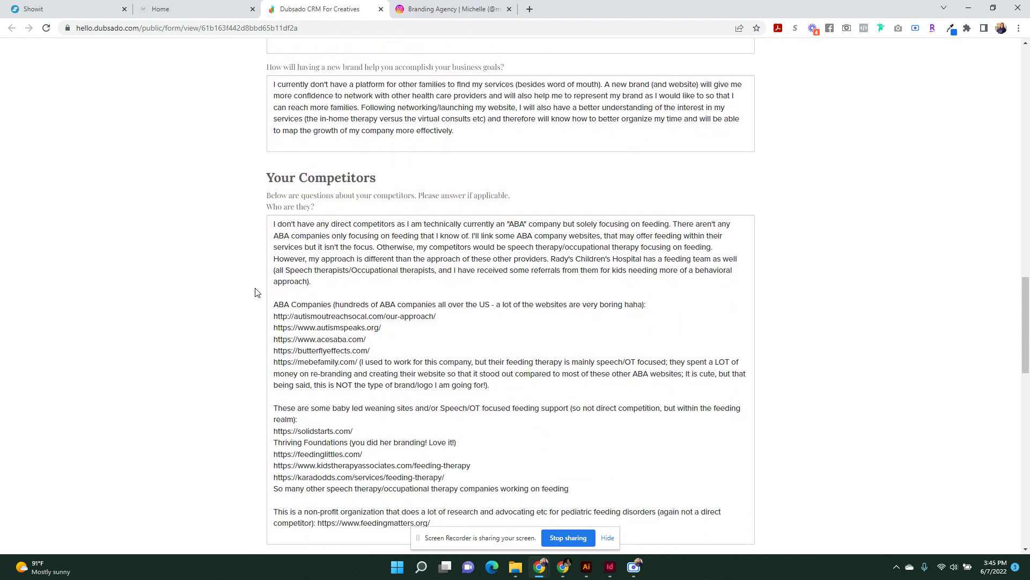
scroll(255, 292, down, 10)
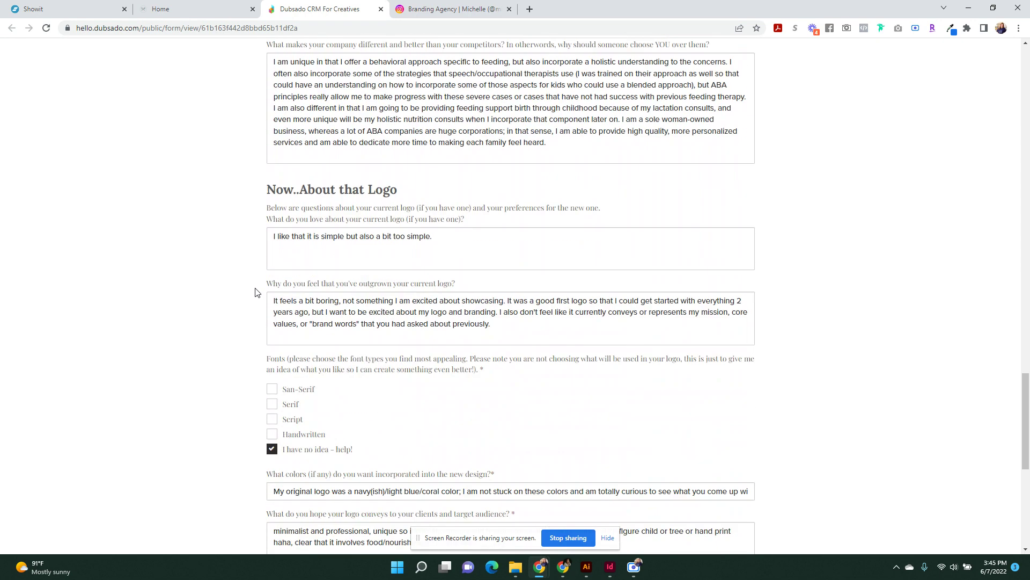
scroll(256, 293, down, 8)
scroll(255, 292, up, 4)
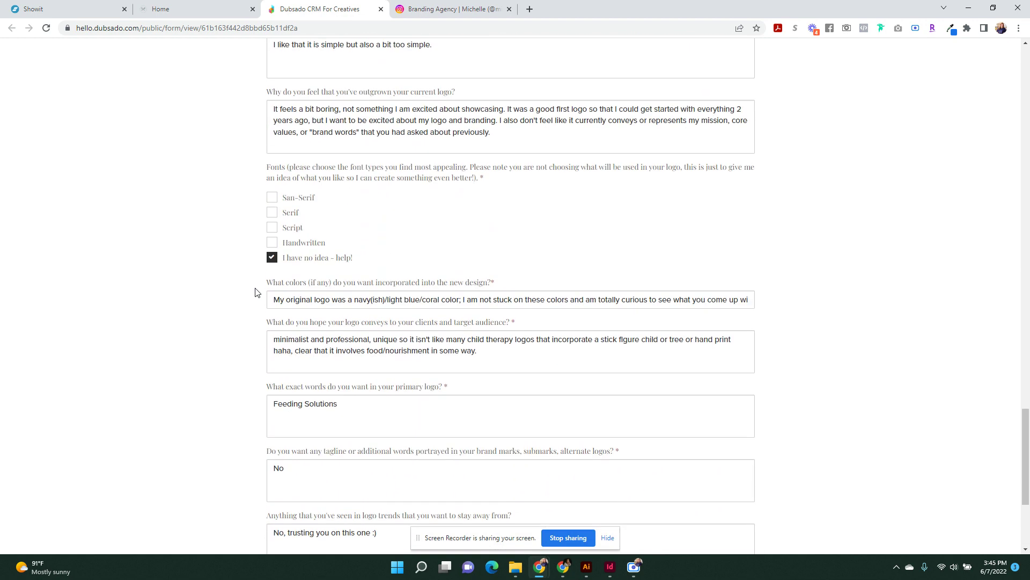
scroll(255, 292, up, 4)
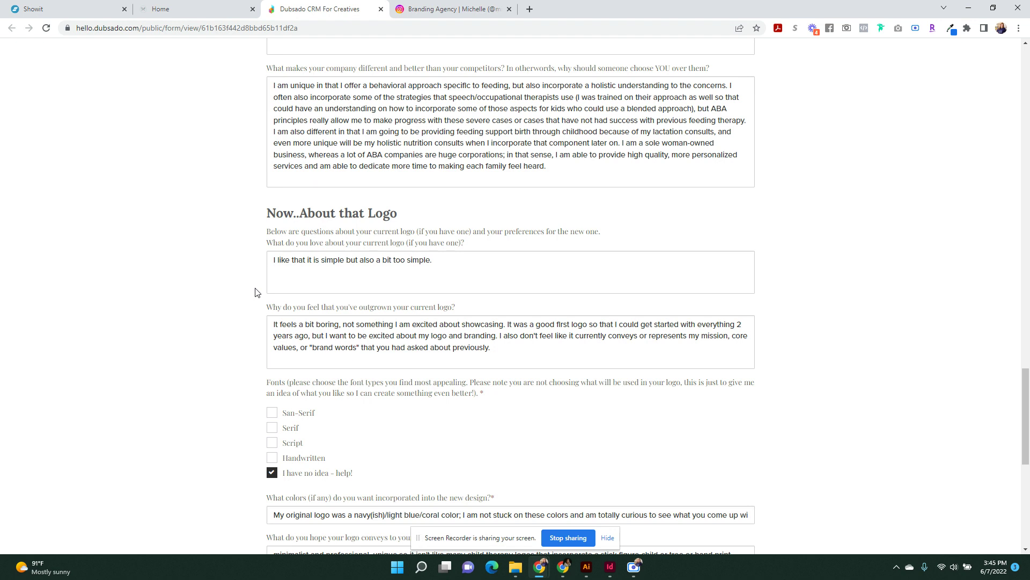
Switch to Illustrator, bring up the FS_moodboard.ai document and view its moodboard artboard at 100%
click(585, 574)
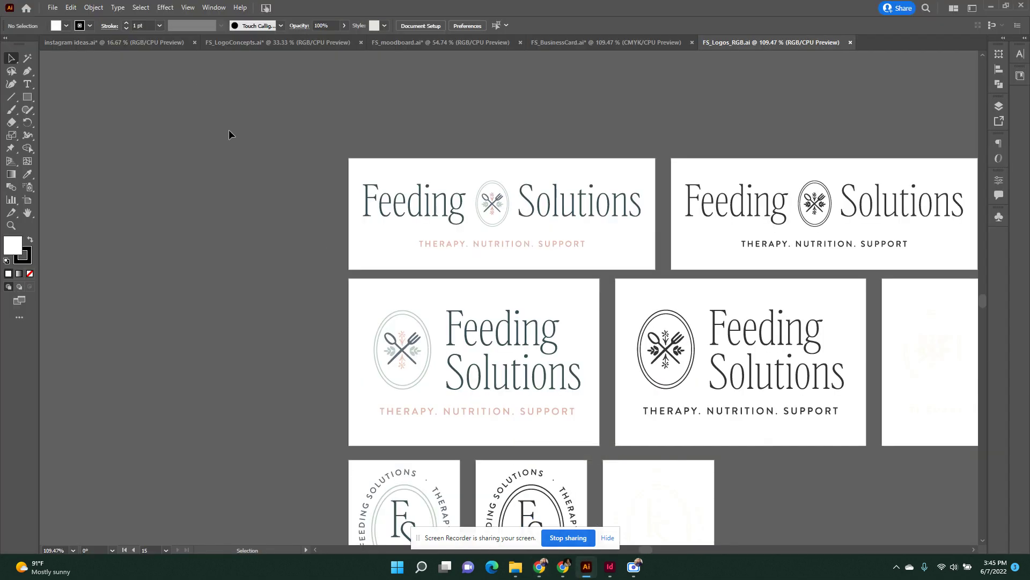
click(407, 43)
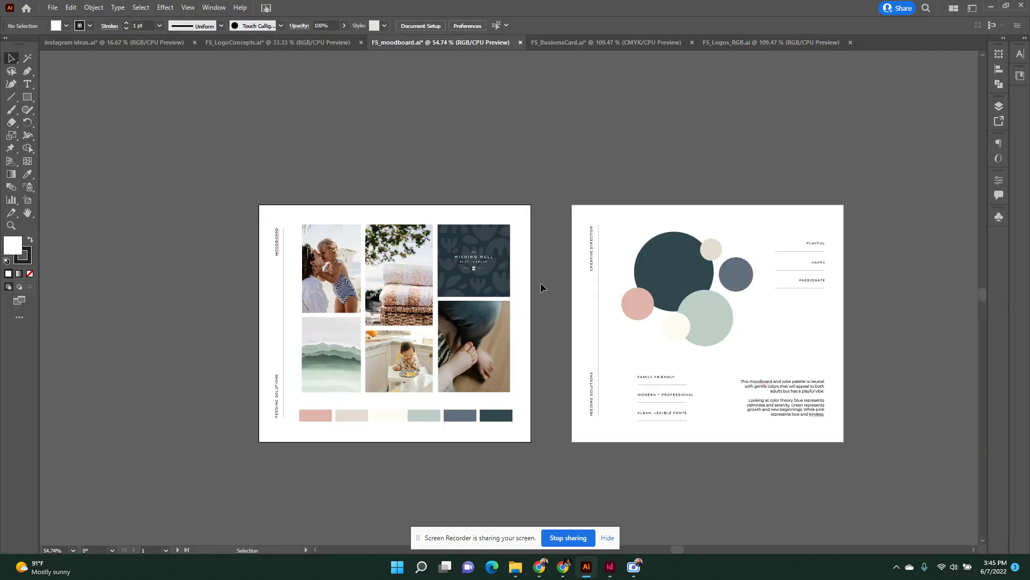
scroll(527, 299, down, 2)
click(368, 308)
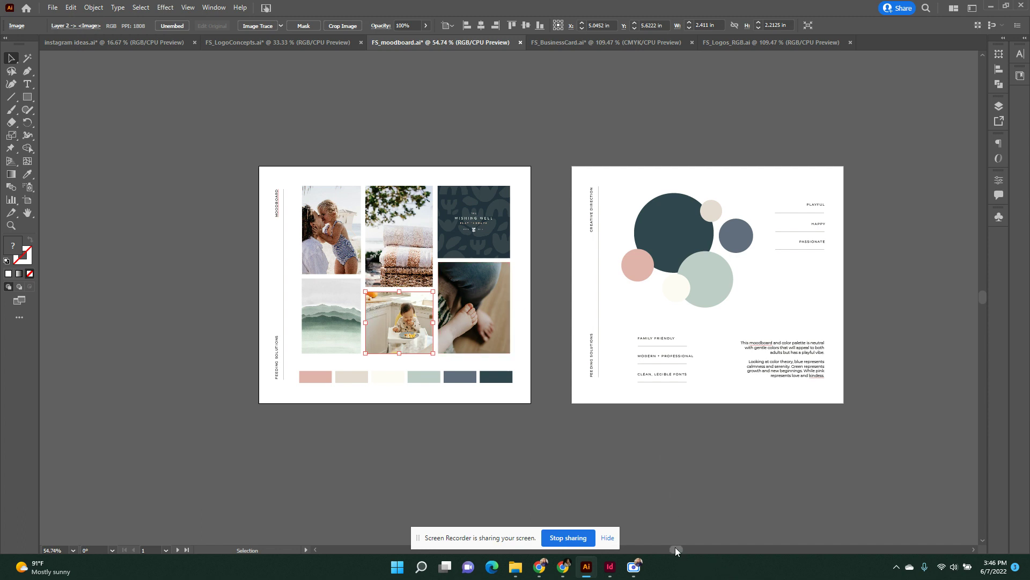
drag(677, 548, 665, 549)
click(547, 328)
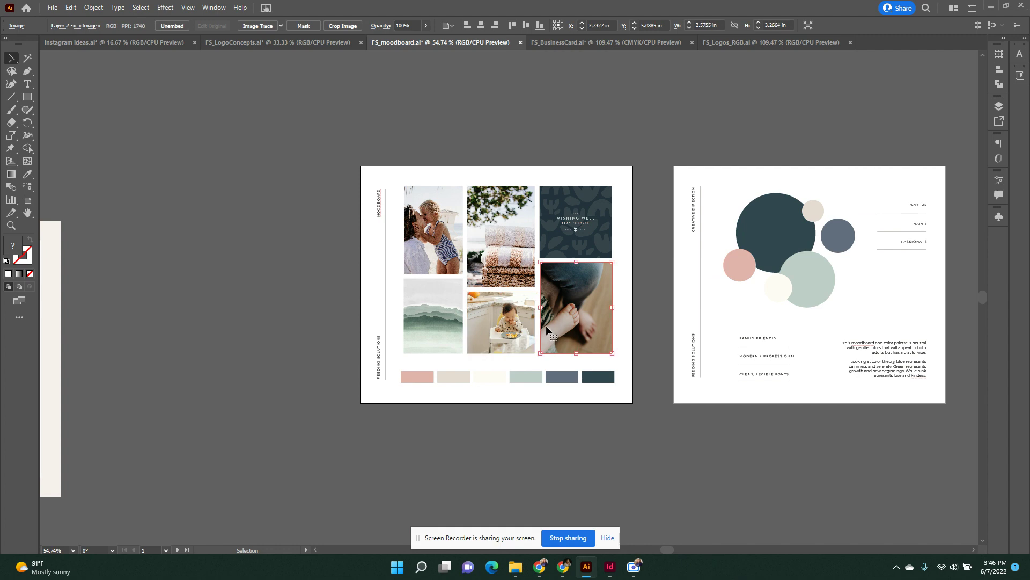
key(ctrl+equal)
key(ctrl+equal)
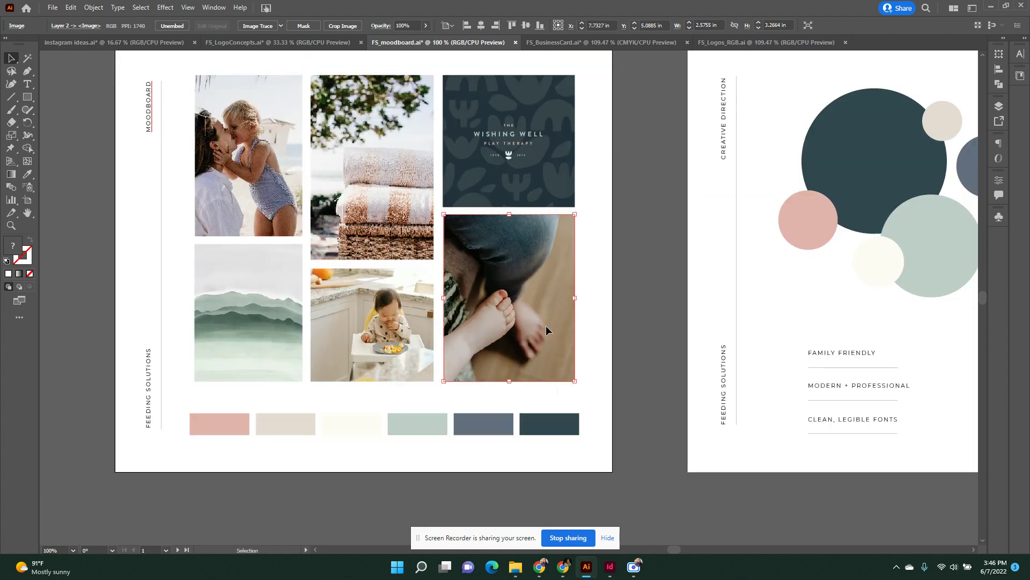
scroll(542, 299, up, 2)
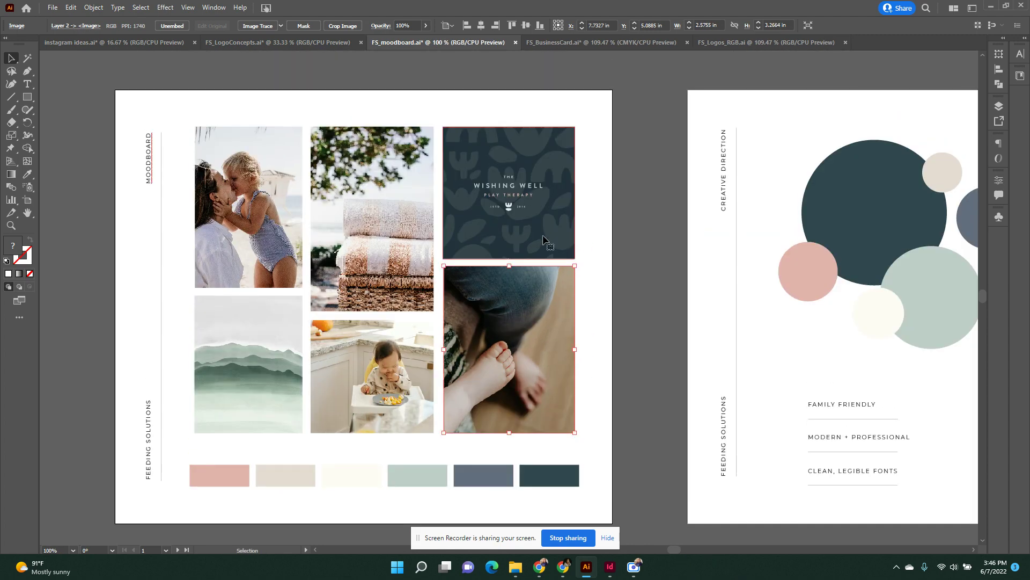
Point out the moodboard images one by one, including the Wishing Well graphic, towels and mother-and-child photo, and clear the selection
click(617, 304)
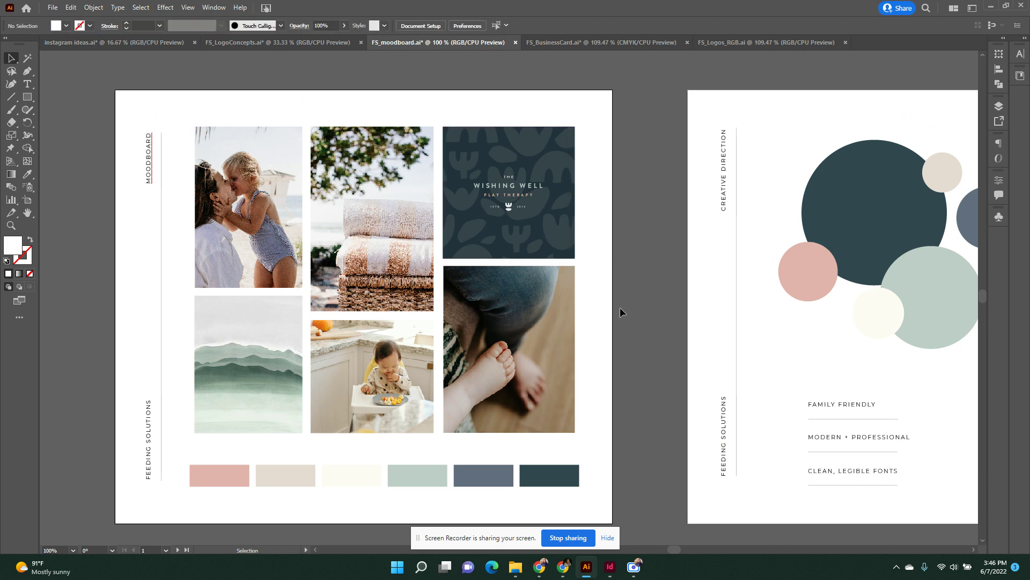
click(502, 223)
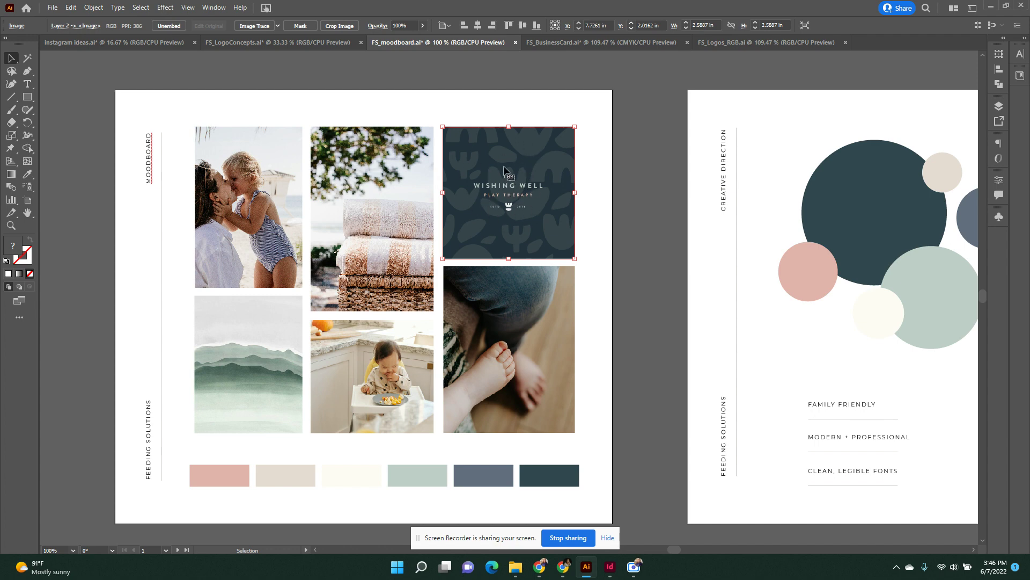
click(611, 209)
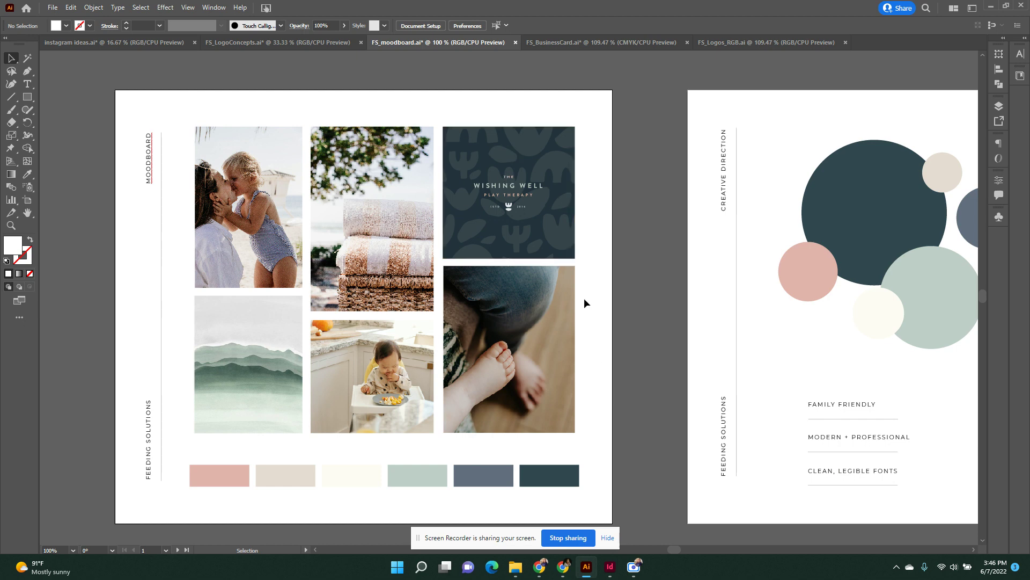
click(528, 209)
click(385, 365)
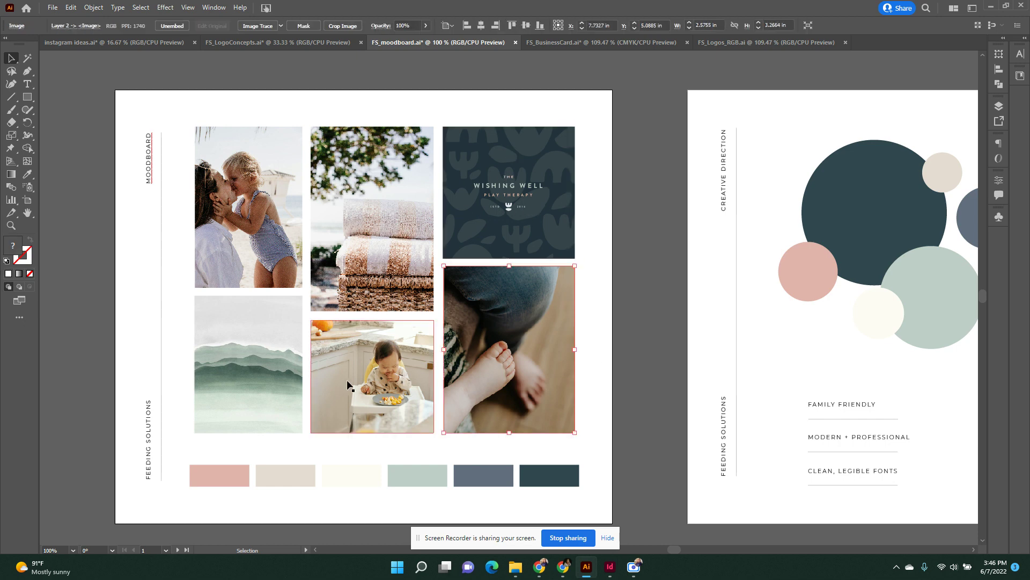
click(382, 253)
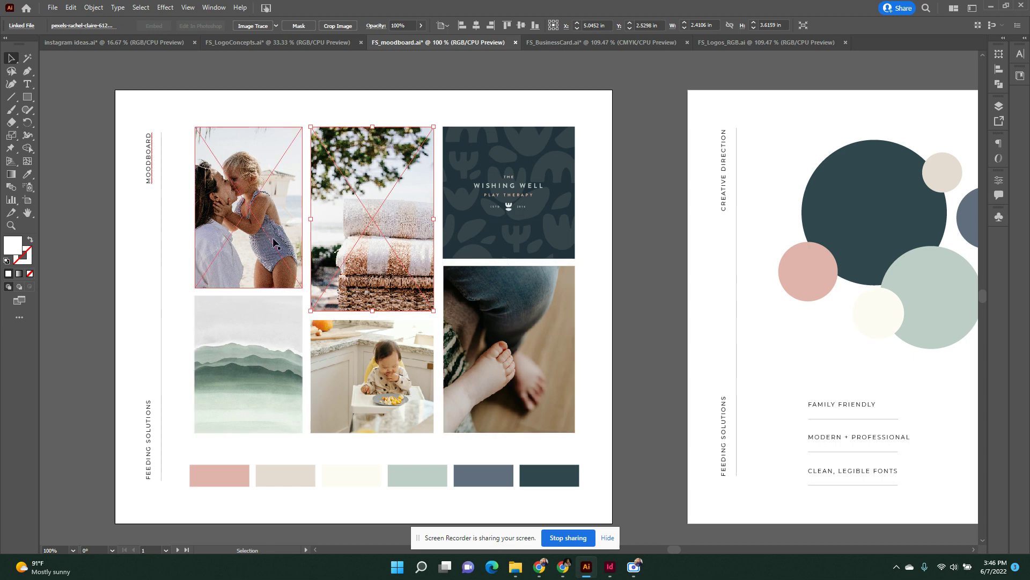
click(295, 241)
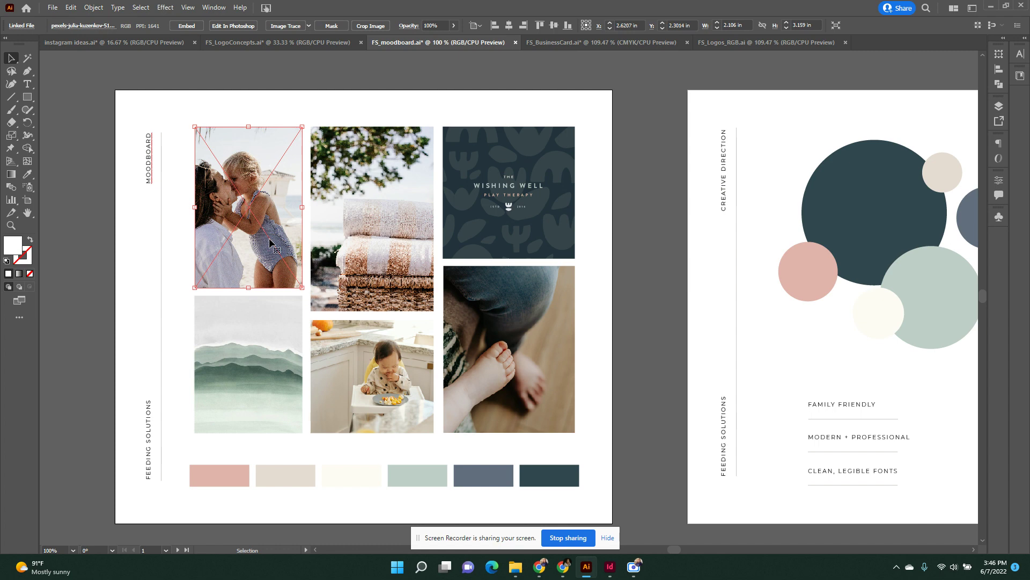
click(585, 306)
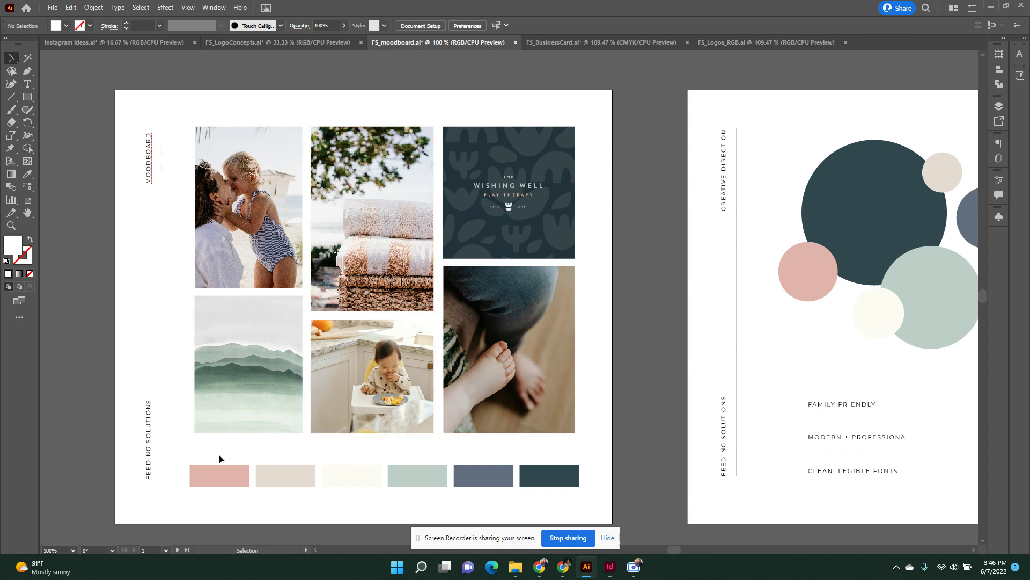
Point out the row of palette swatches below the images and select the beige swatch
drag(219, 459, 555, 504)
click(545, 509)
click(284, 475)
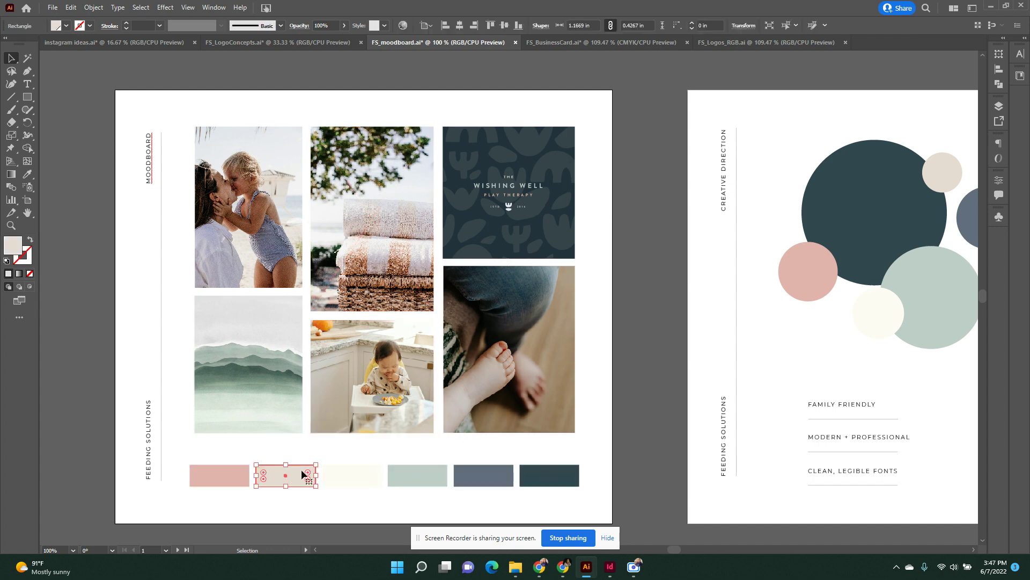
Recolor the pink swatch with the Eyedropper, sampling the towels, the child's swimsuit and finally the Wishing Well graphic's dark navy
click(237, 474)
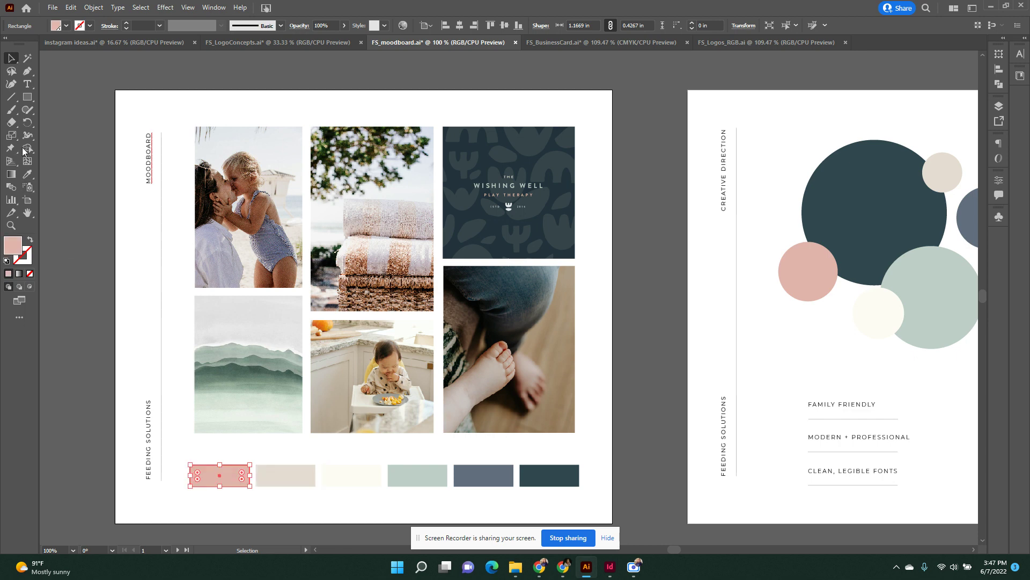
click(27, 174)
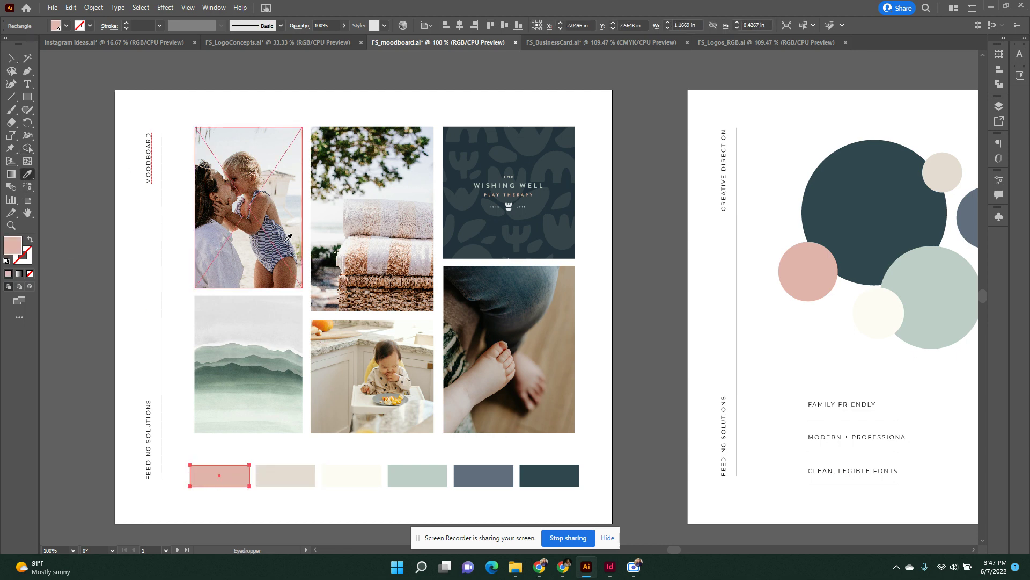
click(403, 220)
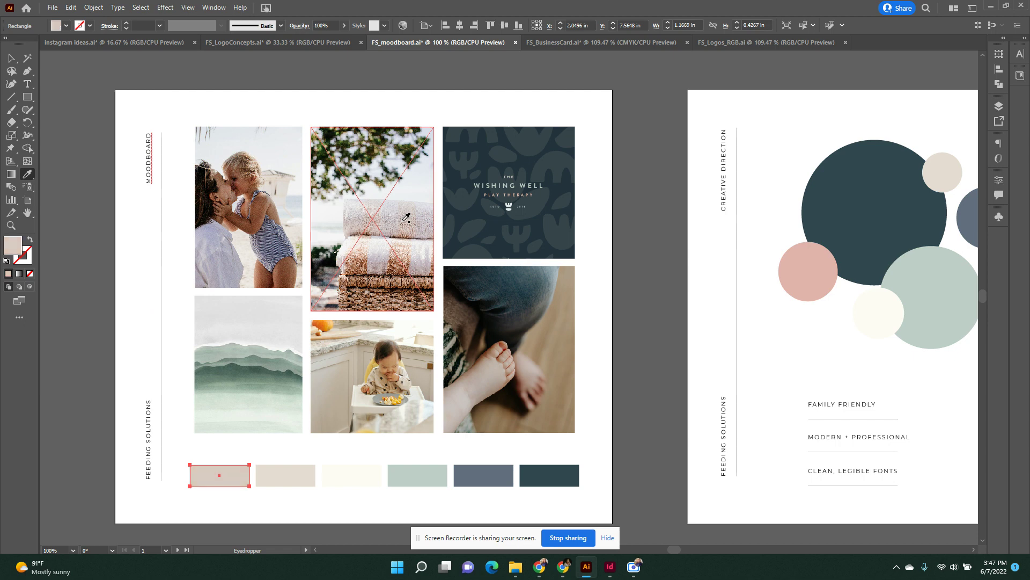
click(405, 252)
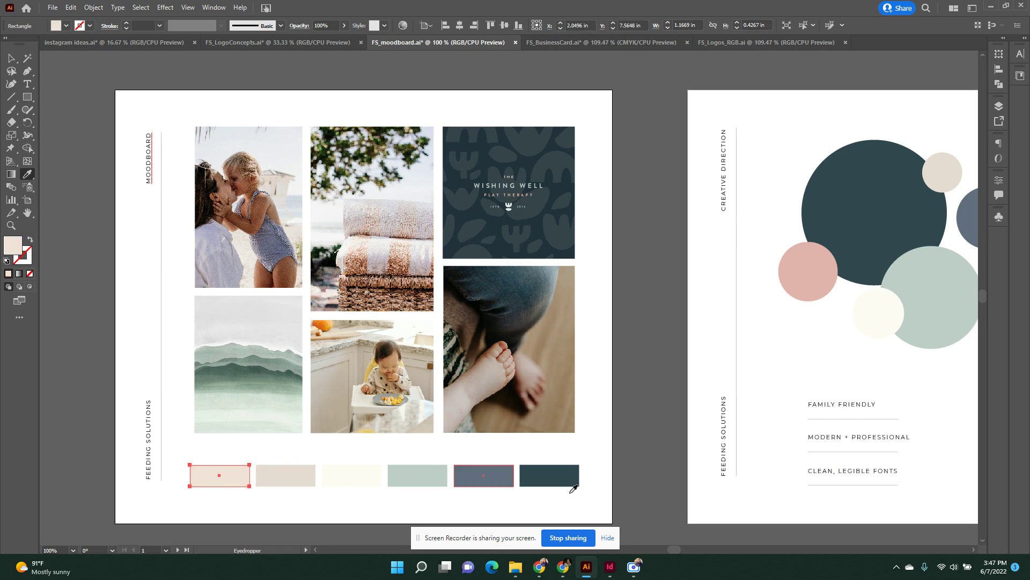
click(277, 245)
click(281, 252)
click(460, 244)
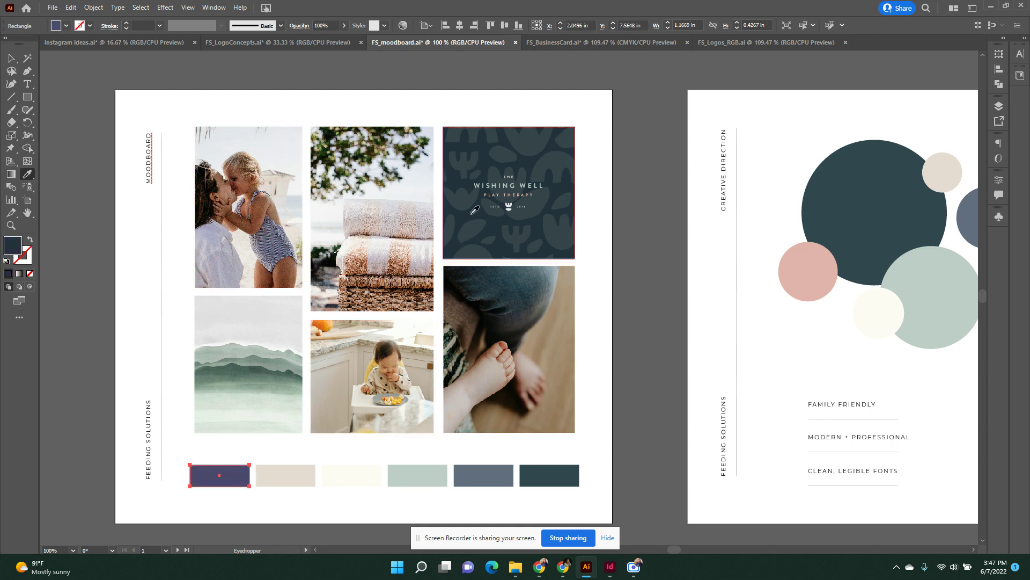
click(11, 57)
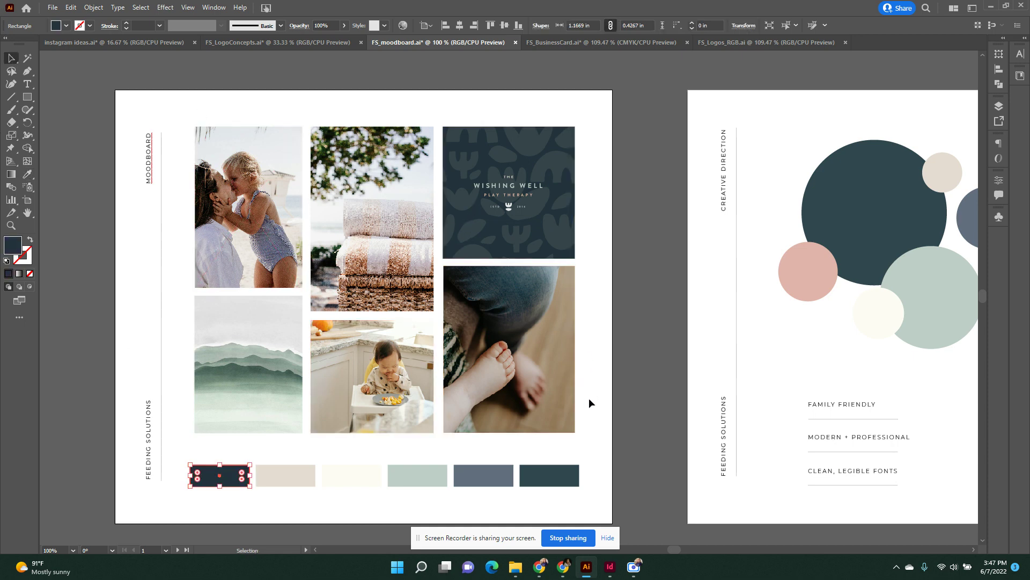
Clear the swatch selection, view the Creative Direction artboard, point out its color-theory paragraph, and show both artboards at 50%
click(588, 398)
drag(676, 549, 691, 550)
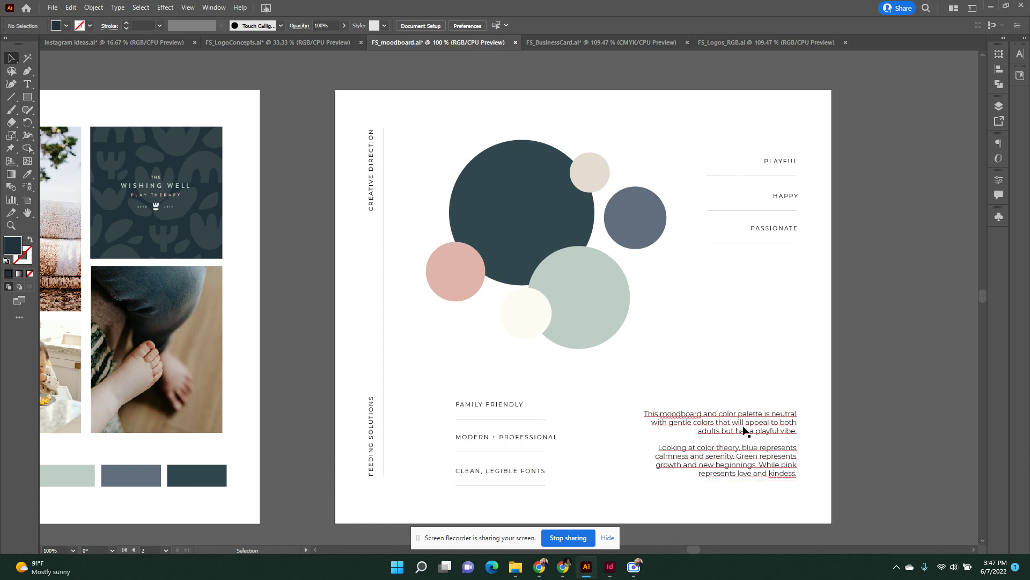
click(722, 473)
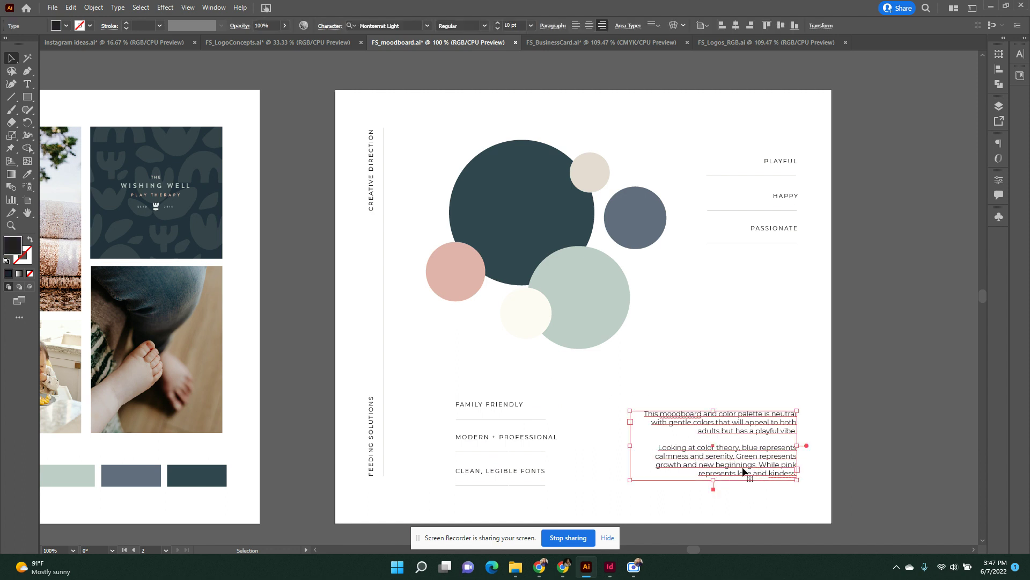
click(724, 494)
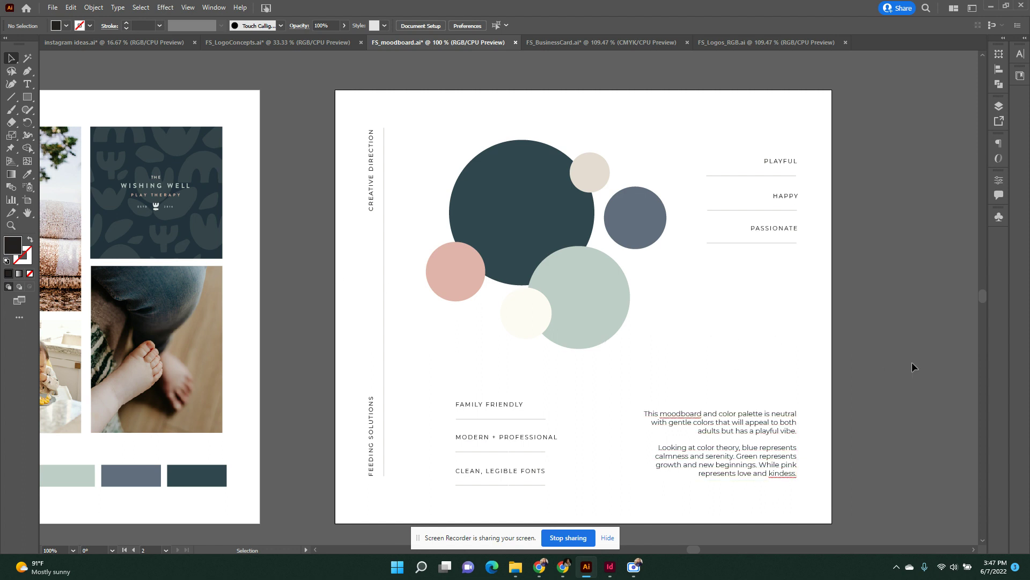
key(ctrl+minus)
key(ctrl+minus)
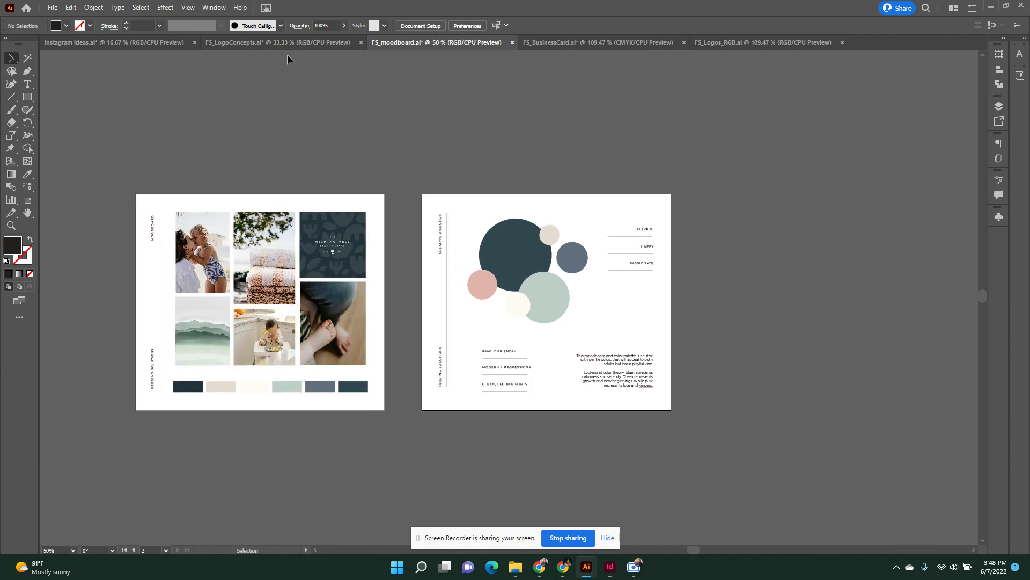
Bring up the FS_LogoConcepts.ai document and view its Logo Presentation artboard at 100%
click(330, 41)
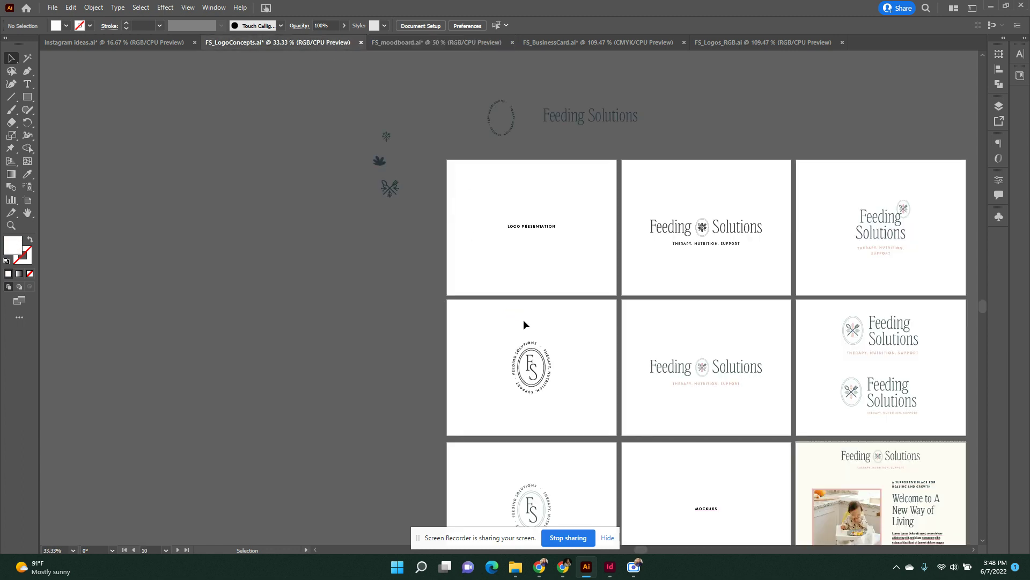
key(ctrl+plus)
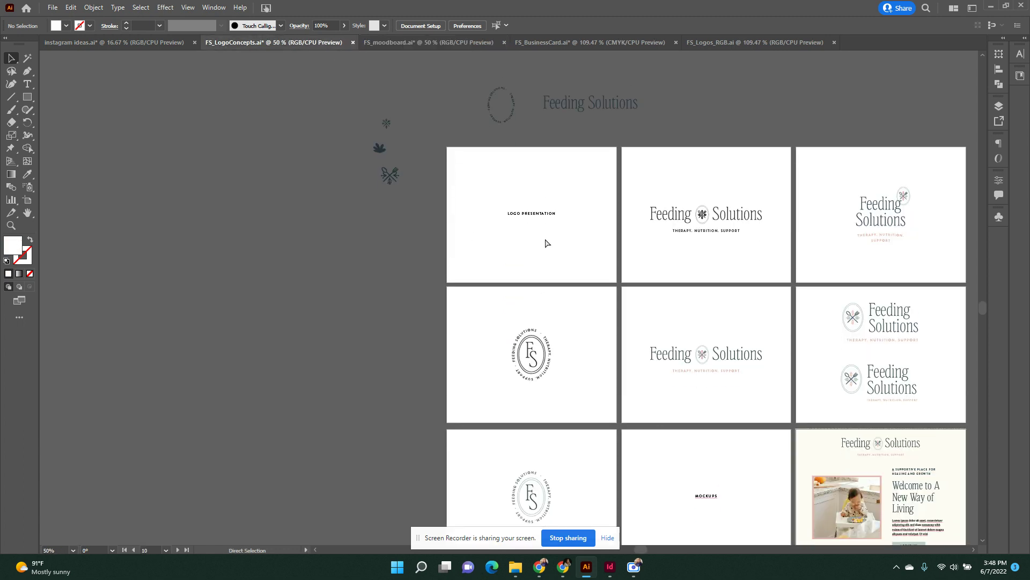
key(ctrl+plus)
key(ctrl+plus)
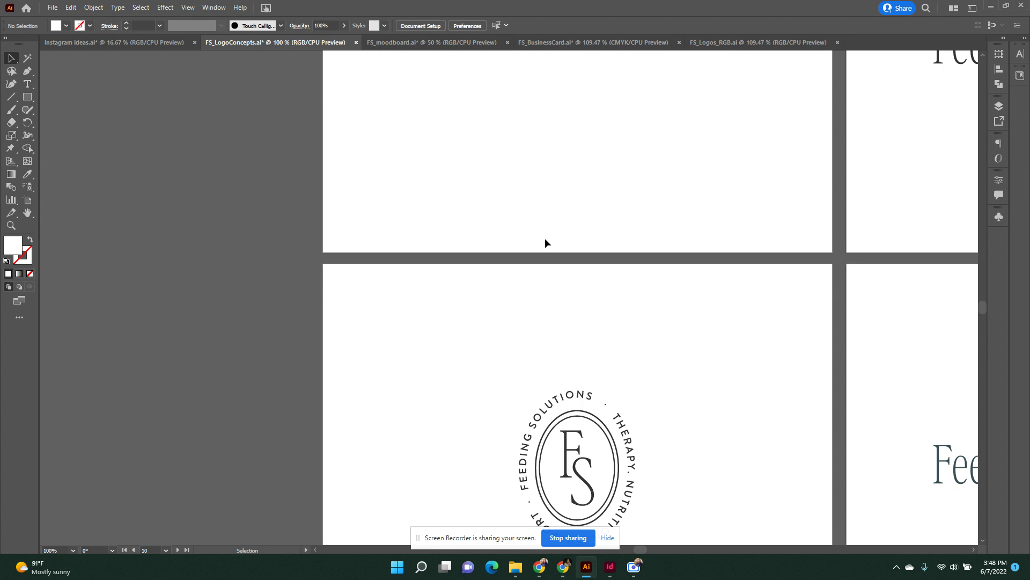
scroll(544, 241, up, 5)
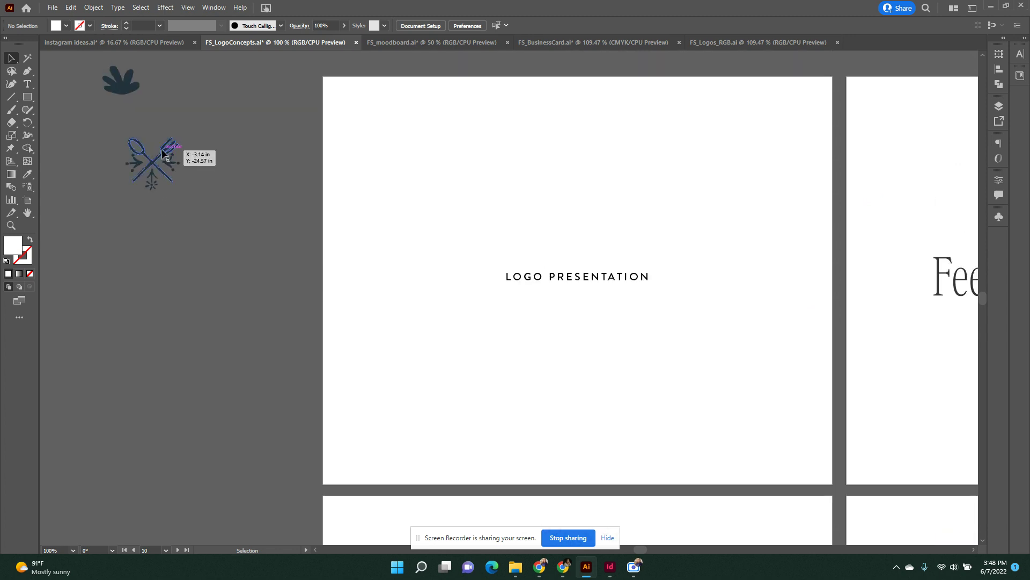
Move the crossed spoon and fork off the floral sprigs to an empty spot beside the Logo Presentation artboard
click(164, 154)
drag(162, 153, 214, 264)
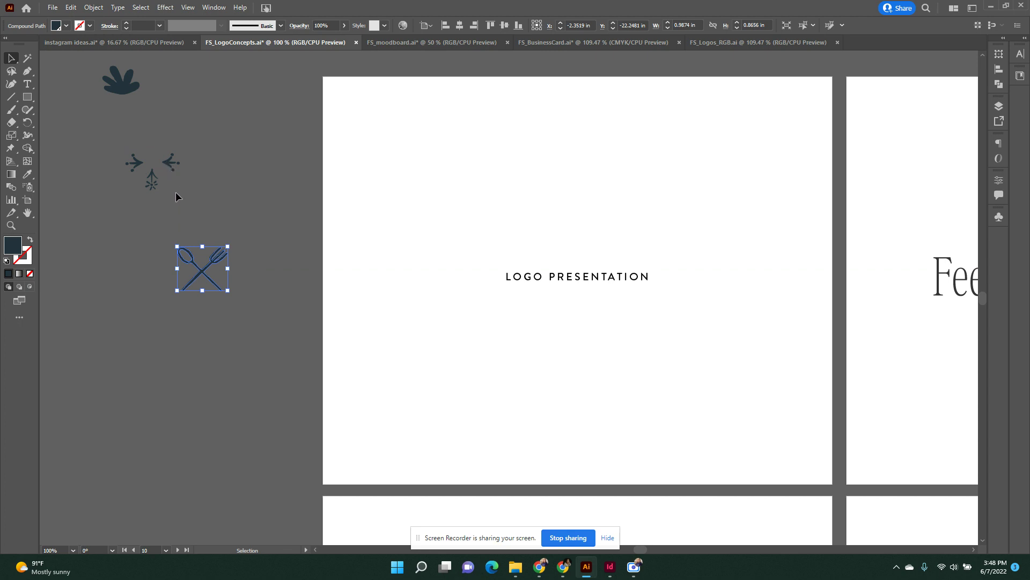
click(257, 247)
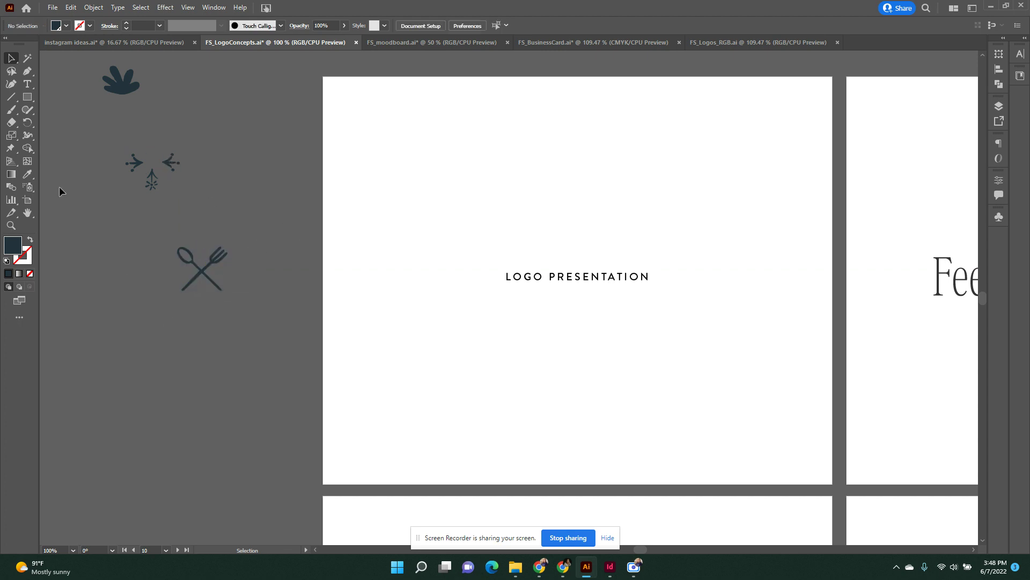
View the black primary Feeding Solutions logo at 100%, then point it out among the other concepts at 50%
scroll(217, 223, down, 2)
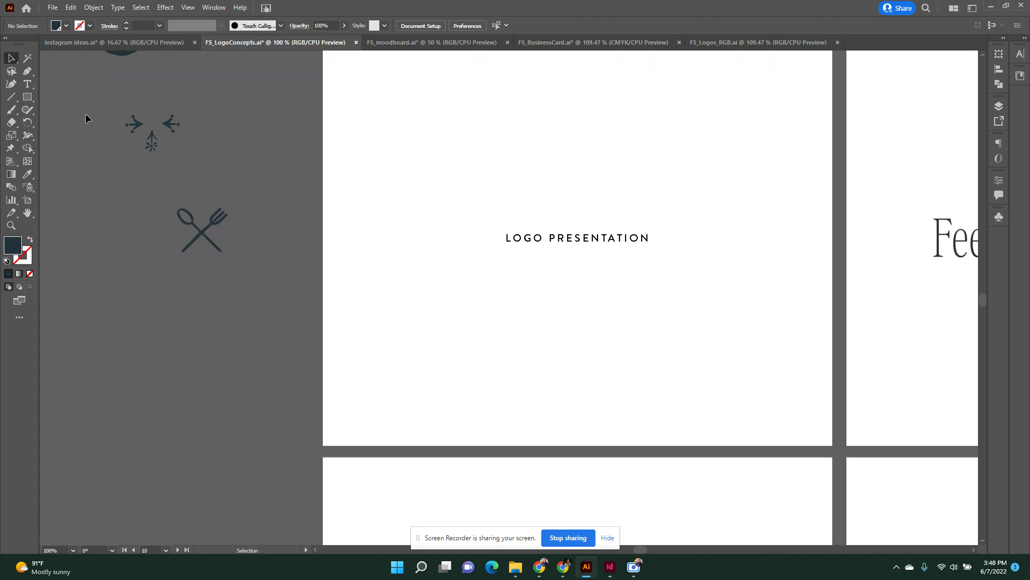
scroll(644, 550, right, 10)
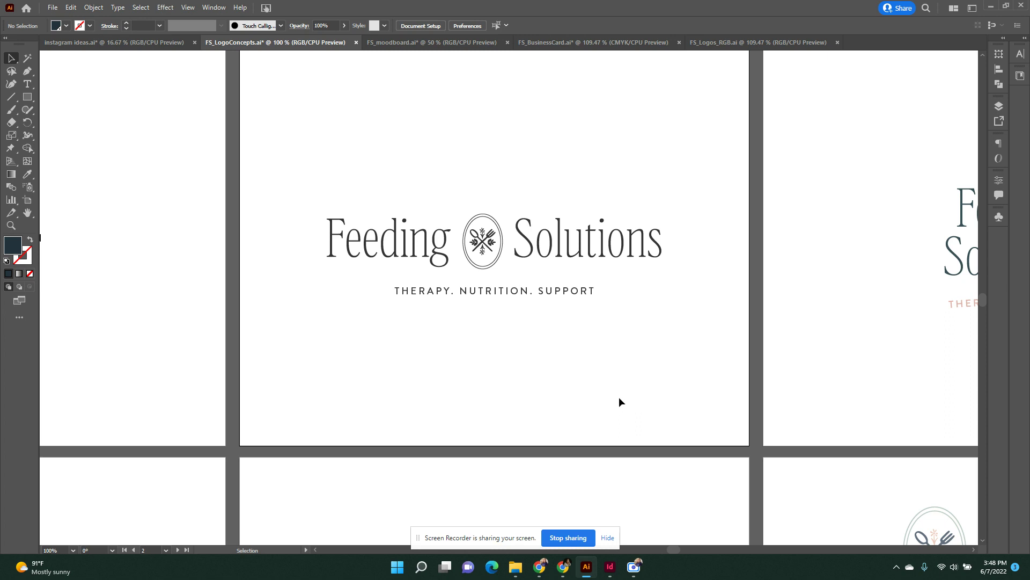
key(ctrl+minus)
key(ctrl+minus)
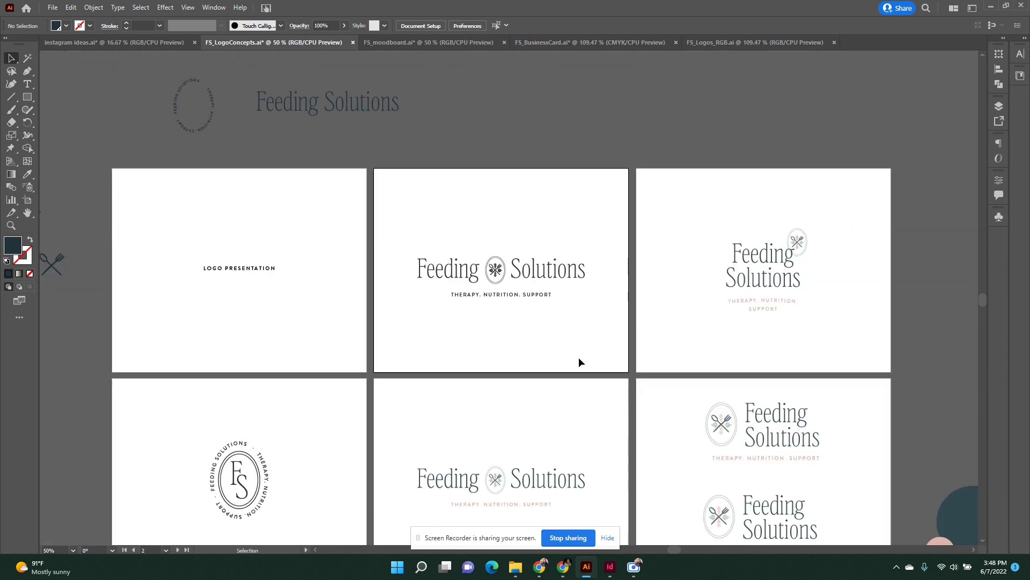
click(480, 262)
click(533, 330)
scroll(681, 301, down, 2)
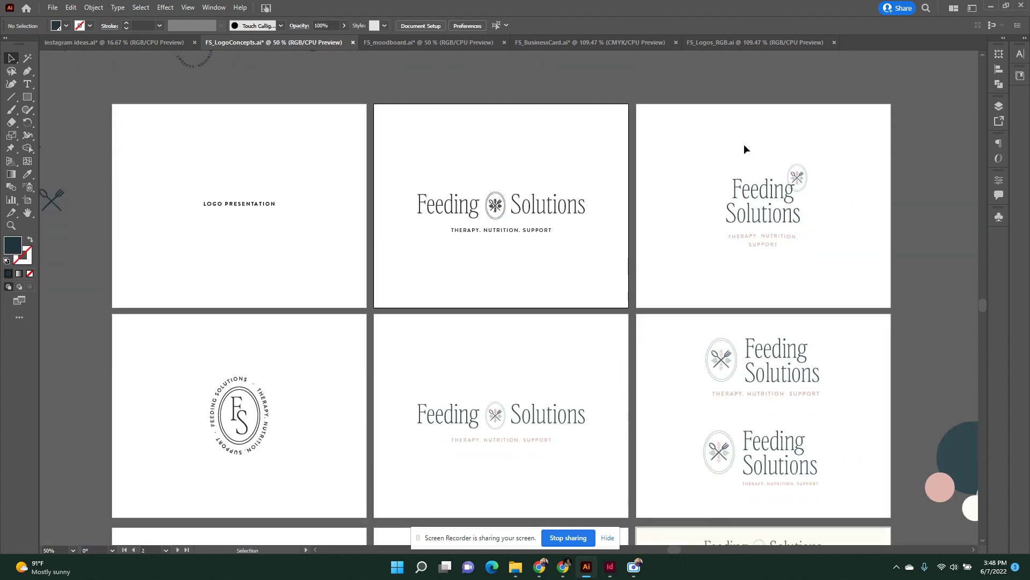
Point out the stacked logo and the black FS submark, and look over the concept artboards down to the mockups
drag(744, 144, 827, 238)
click(312, 399)
scroll(312, 399, down, 3)
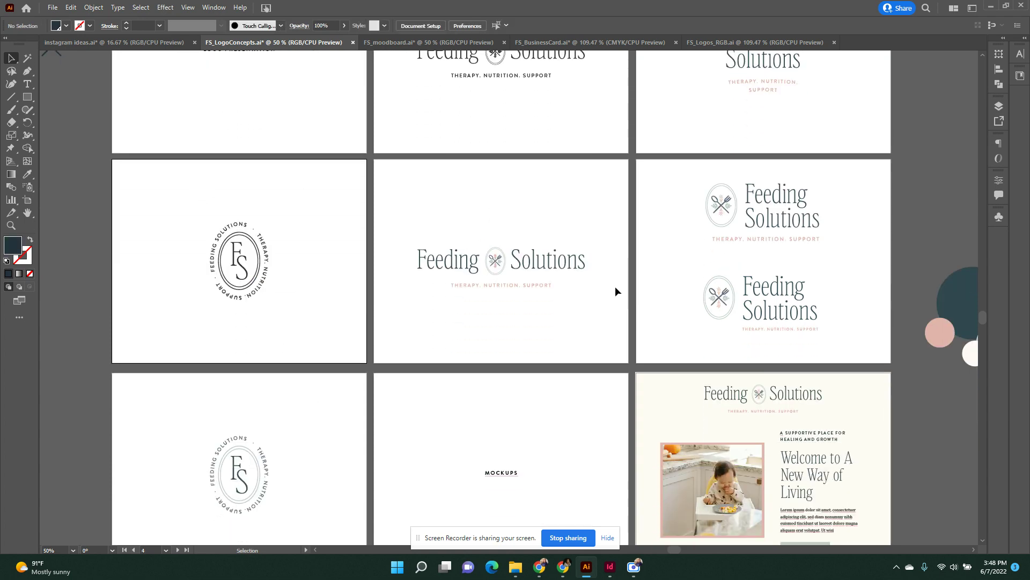
scroll(610, 332, down, 4)
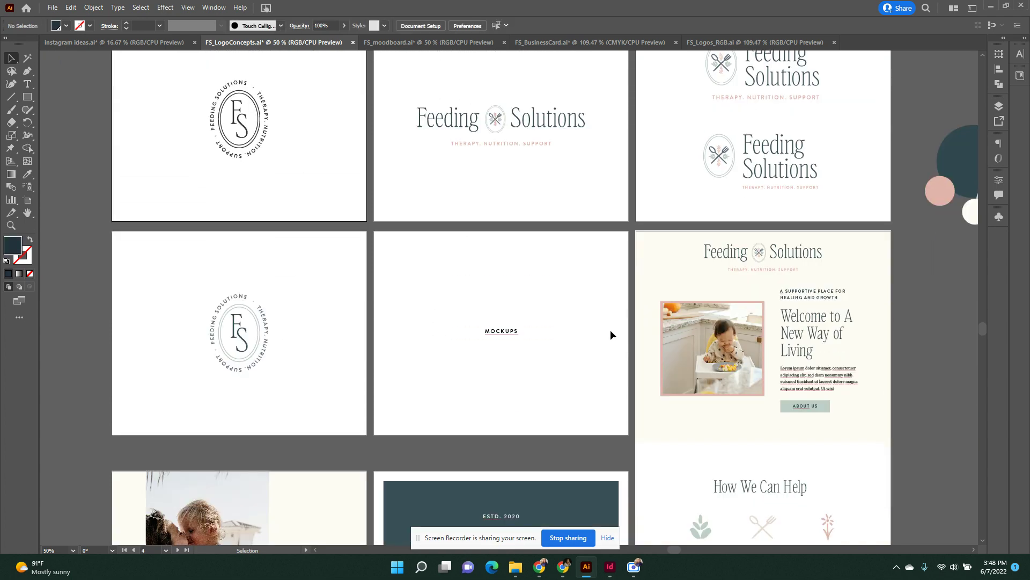
scroll(610, 335, up, 3)
scroll(610, 332, up, 4)
scroll(659, 205, up, 2)
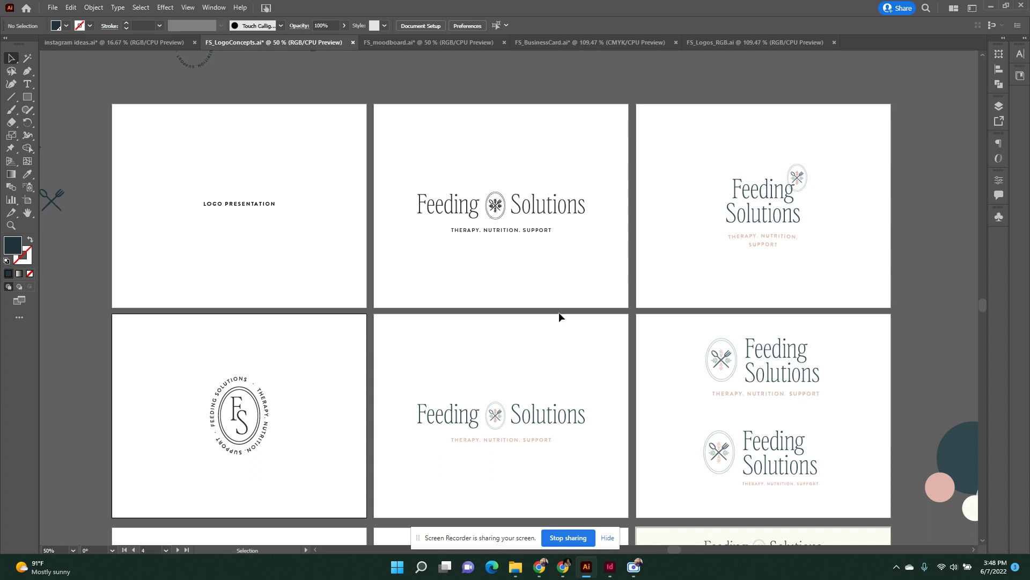
scroll(485, 347, down, 5)
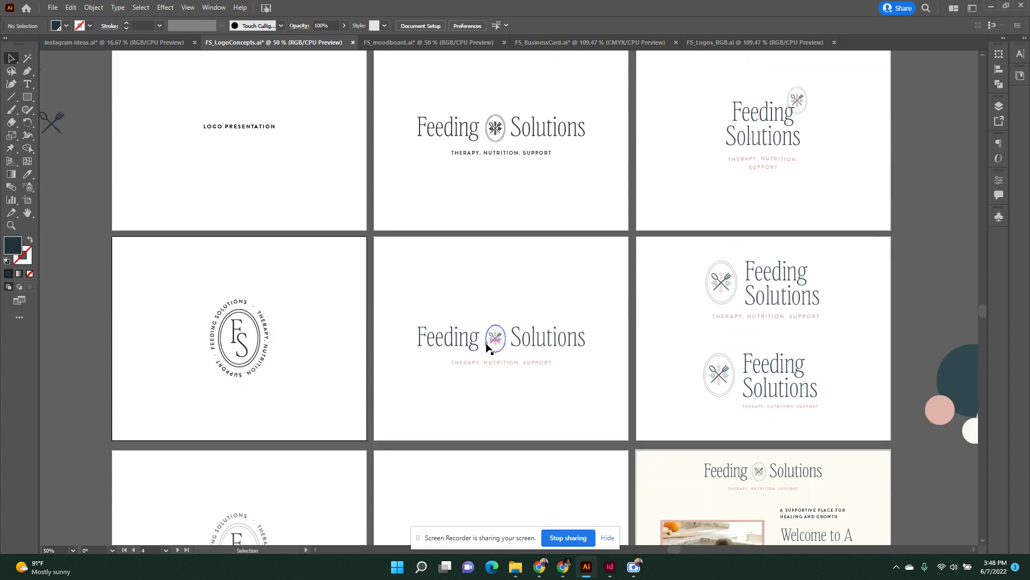
Point out the two color logo variations with the oval icon beside the name, together with the stacked logo above them
drag(686, 293, 853, 387)
drag(696, 207, 828, 281)
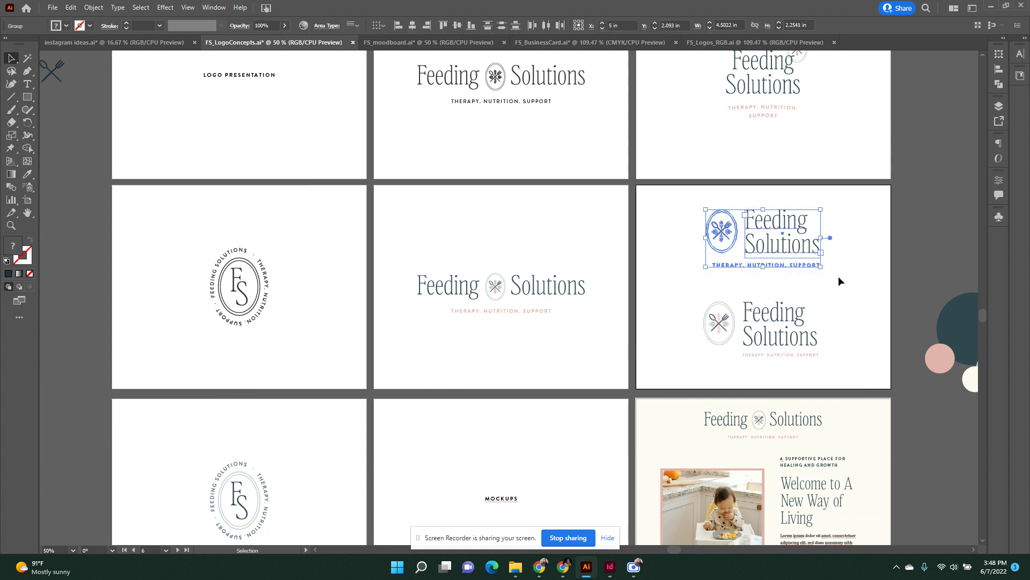
click(713, 282)
scroll(713, 281, up, 2)
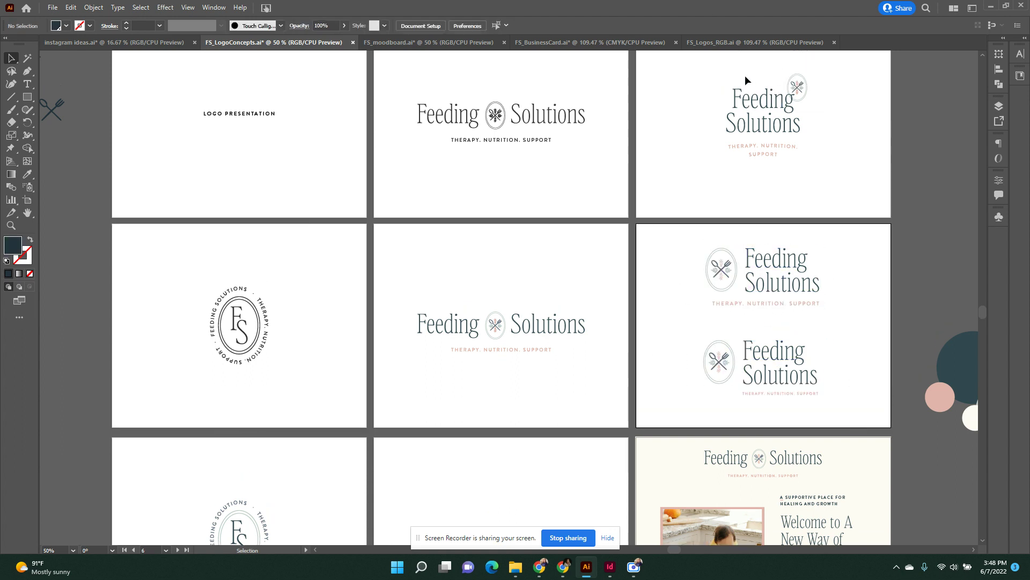
drag(745, 77, 849, 402)
click(849, 401)
scroll(587, 312, down, 5)
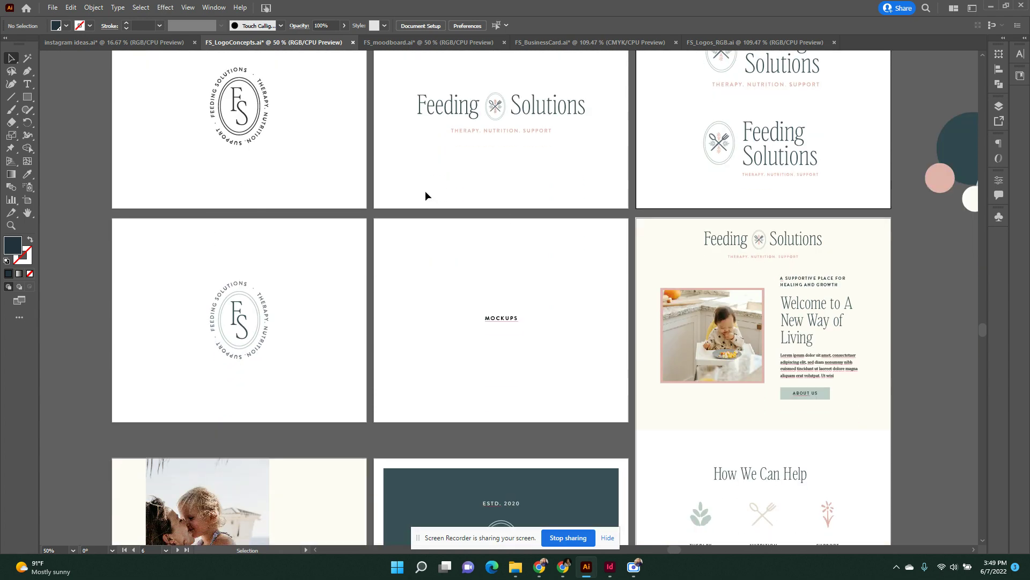
Point out the color FS submark and the color primary logo, and compare them with the neighboring logo variations
scroll(425, 195, up, 1)
drag(201, 343, 290, 447)
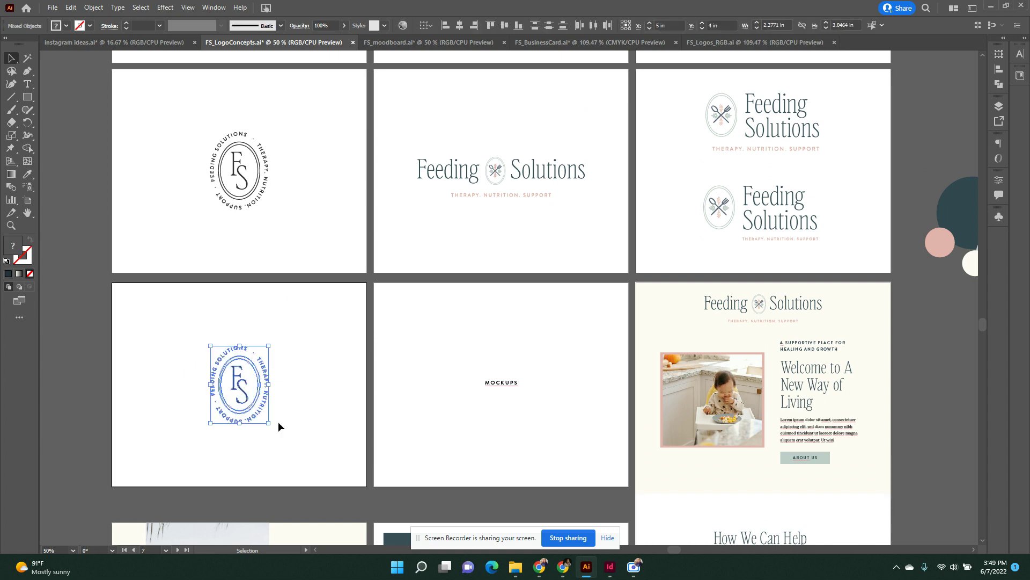
scroll(278, 420, up, 2)
drag(404, 276, 626, 387)
click(610, 378)
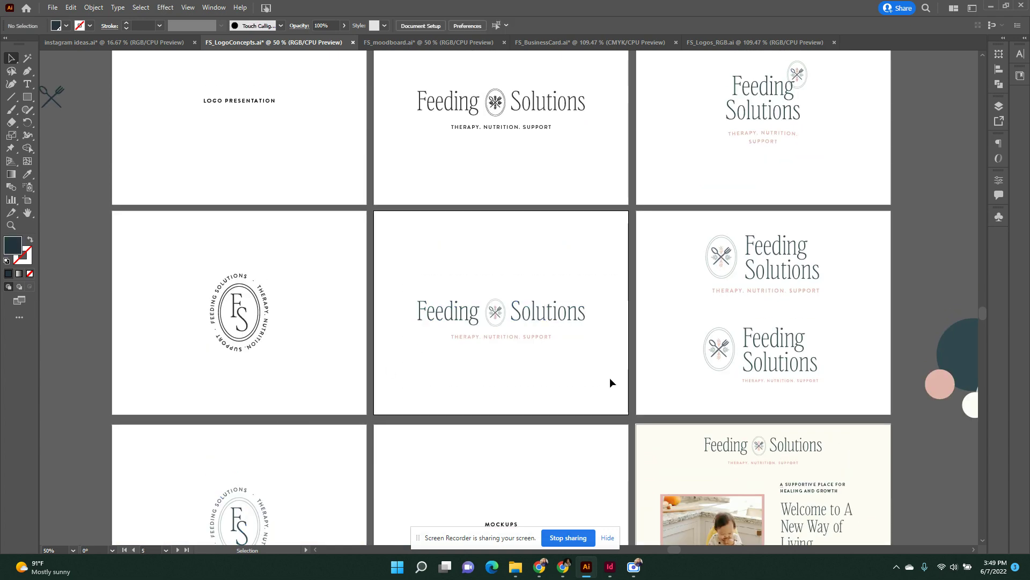
scroll(601, 370, down, 1)
scroll(717, 204, up, 1)
scroll(816, 361, up, 1)
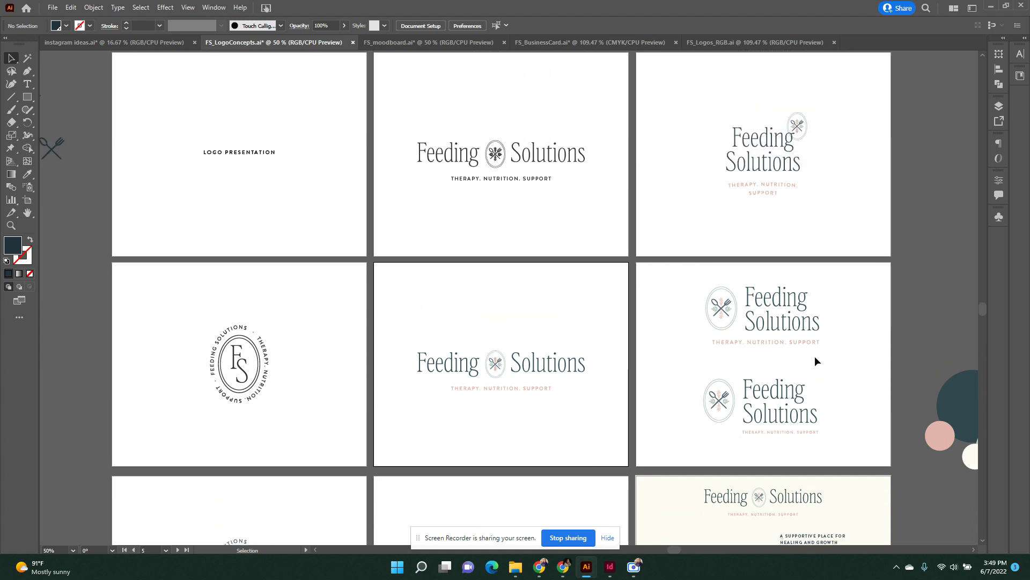
scroll(766, 428, down, 3)
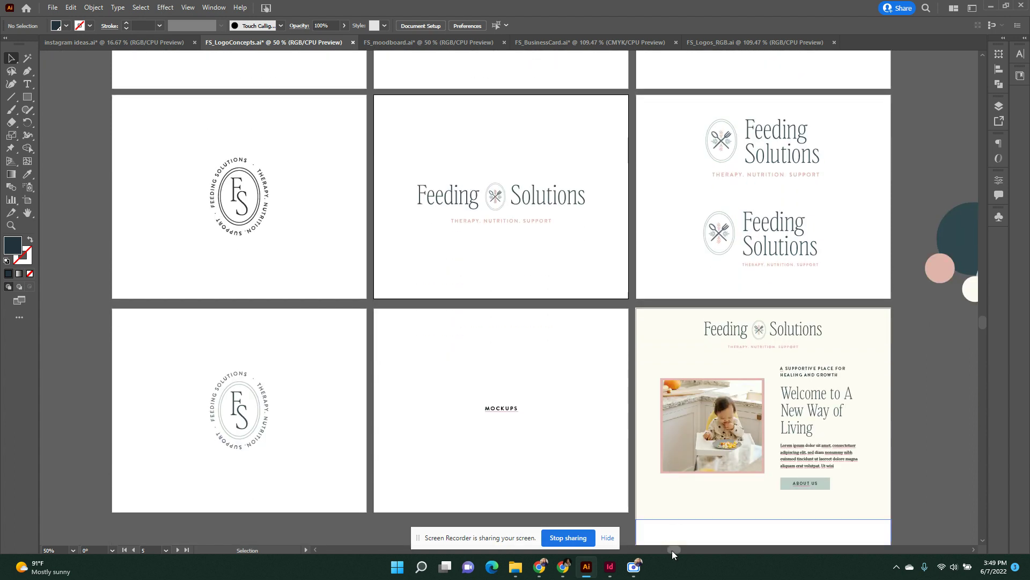
View the palette circles beside the artboards and the mockups, highlight the mother-and-child mockup, and clear the selection
drag(672, 550, 689, 549)
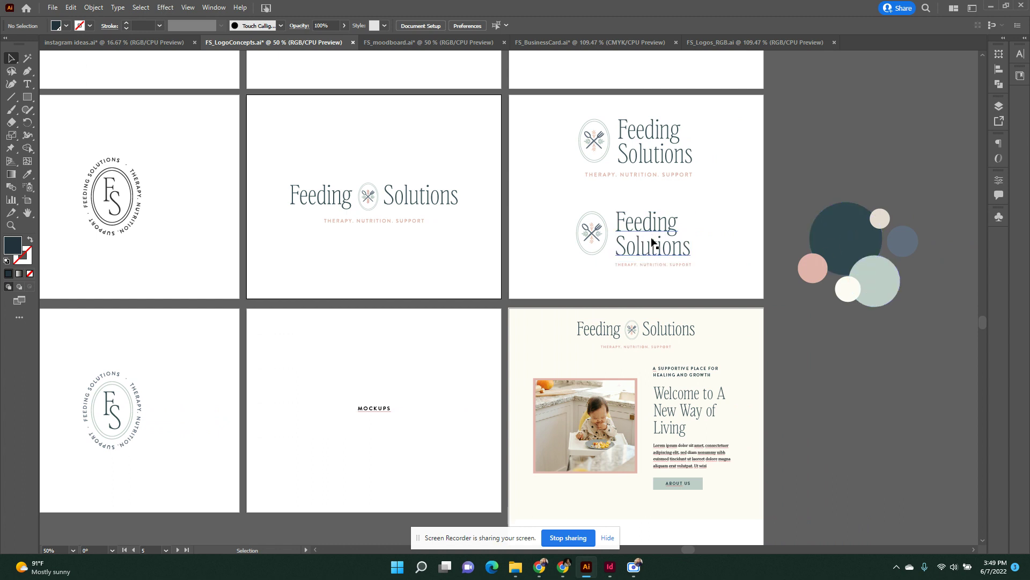
scroll(487, 382, down, 3)
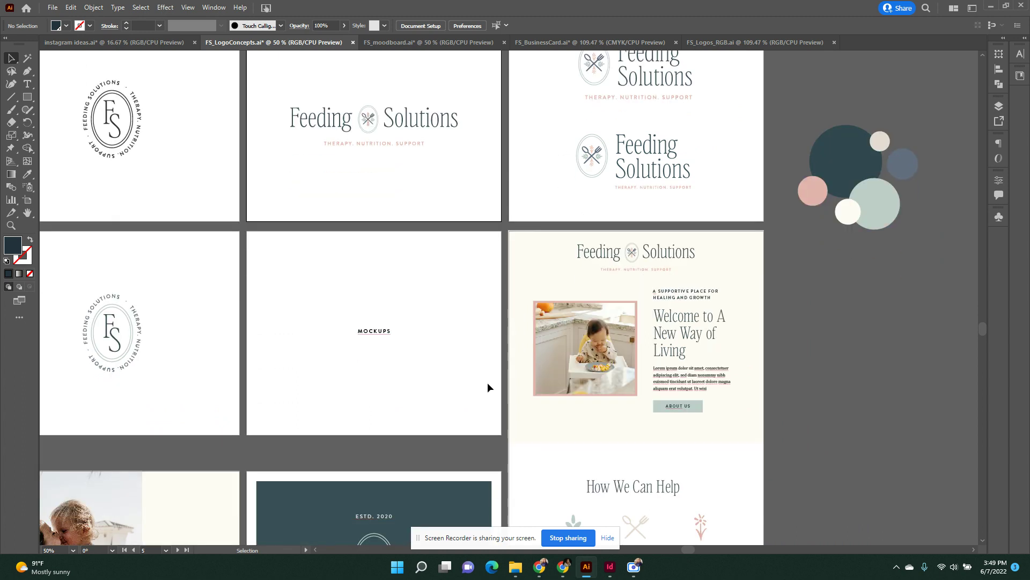
scroll(752, 476, down, 3)
drag(689, 549, 671, 549)
scroll(556, 373, down, 4)
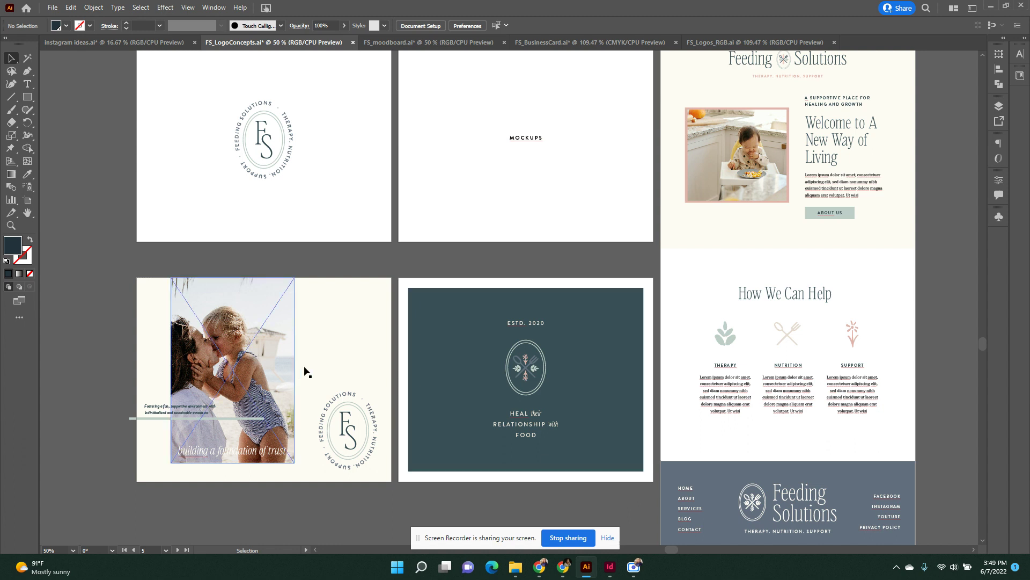
mouse_move(119, 276)
mouse_down()
mouse_move(368, 497)
mouse_move(382, 497)
mouse_move(117, 274)
mouse_up()
click(381, 497)
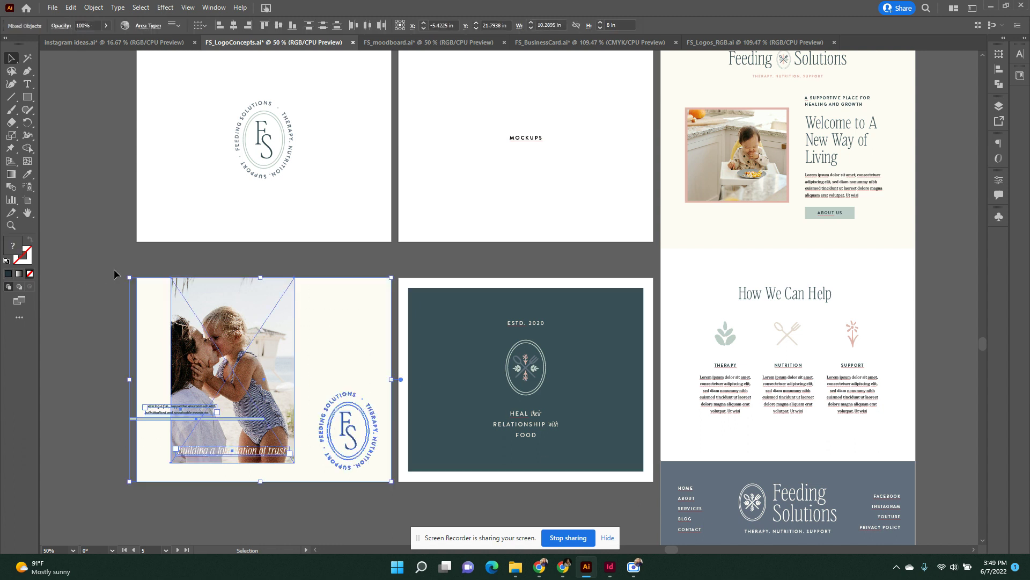
click(114, 294)
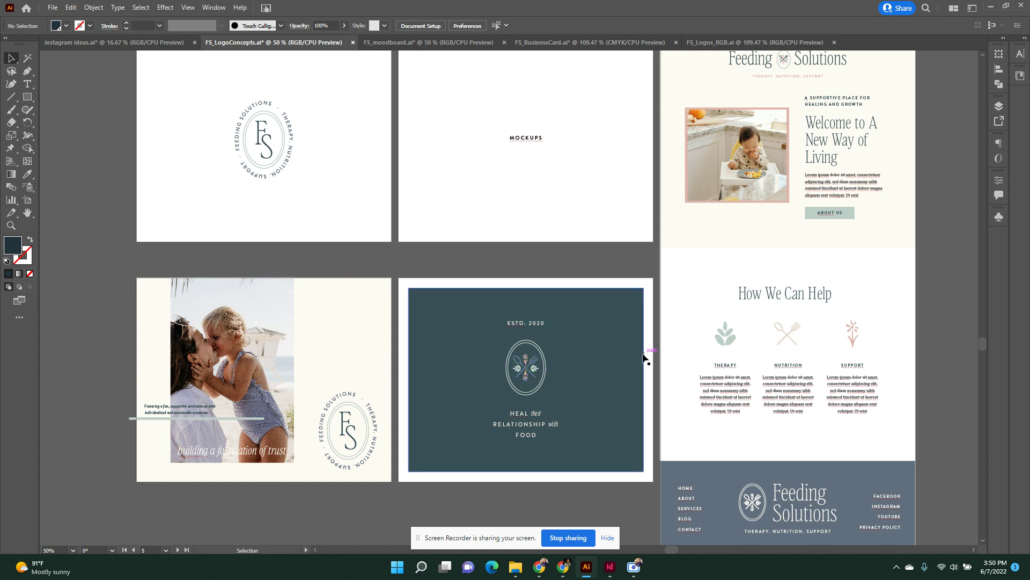
Point out the color primary logo and FS submark again, and view how they are used in the website and card mockups
scroll(639, 364, up, 10)
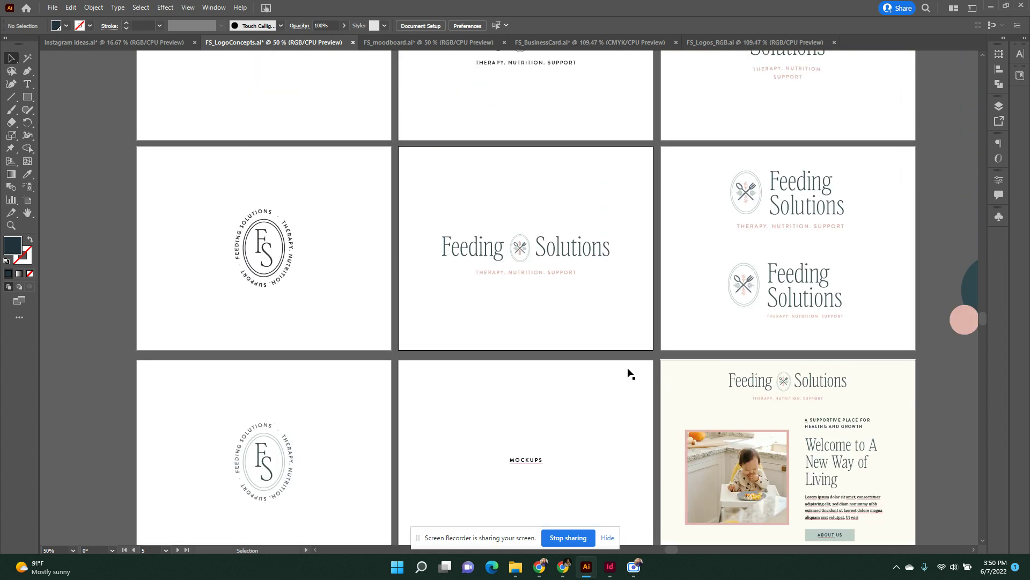
drag(434, 291, 625, 411)
click(625, 411)
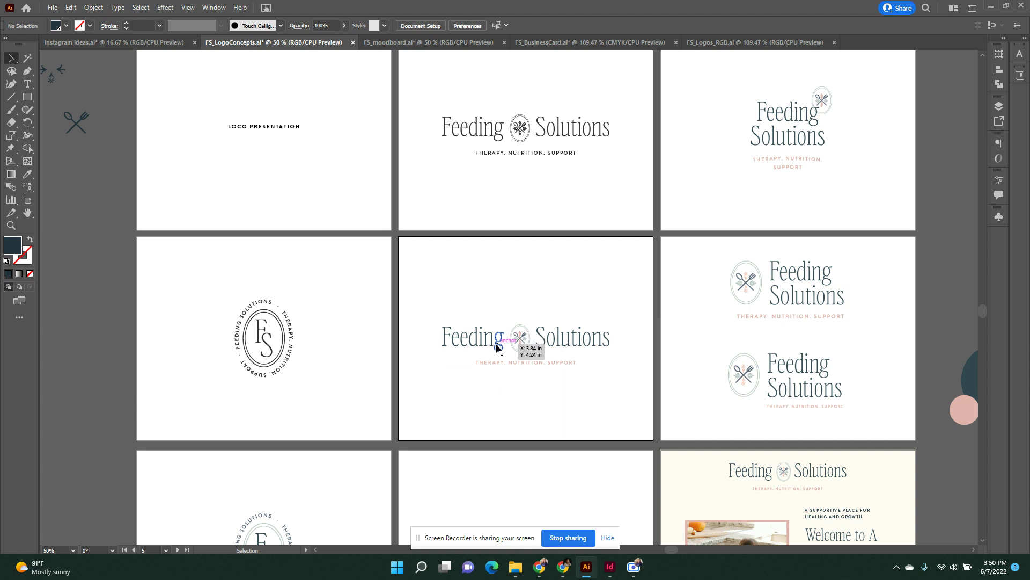
scroll(483, 346, down, 5)
drag(220, 358, 313, 462)
click(314, 462)
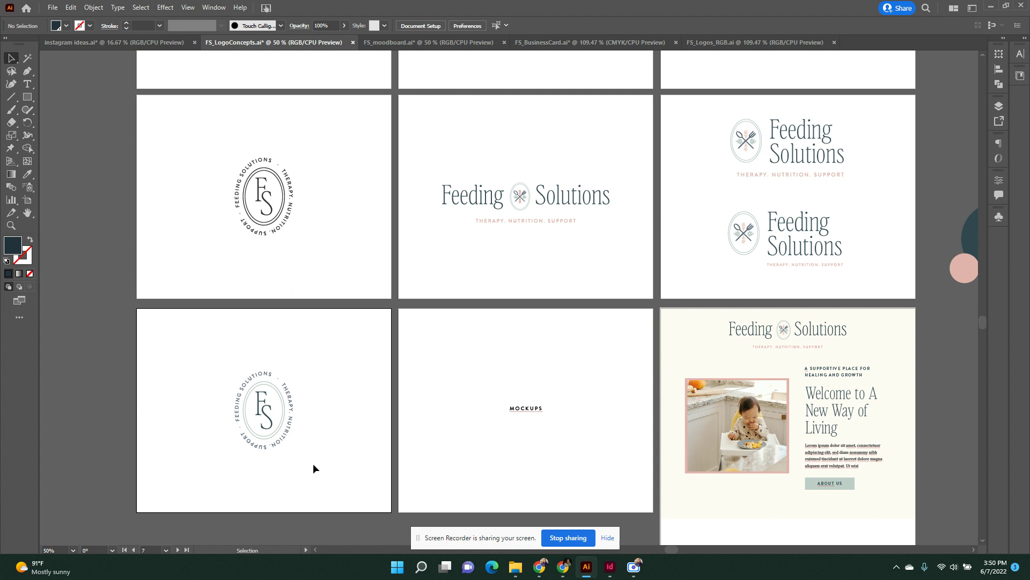
scroll(314, 466, down, 5)
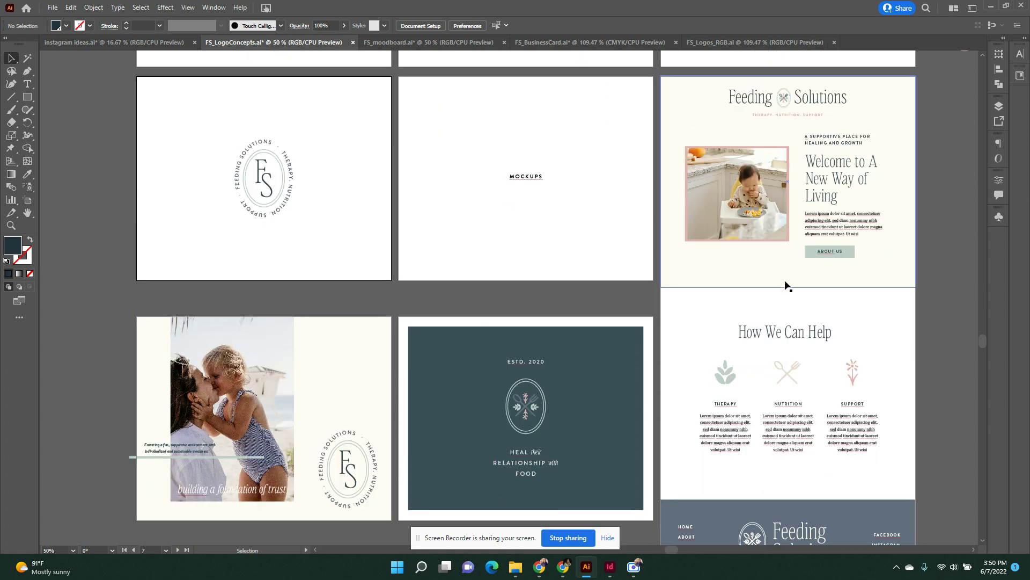
scroll(792, 298, down, 3)
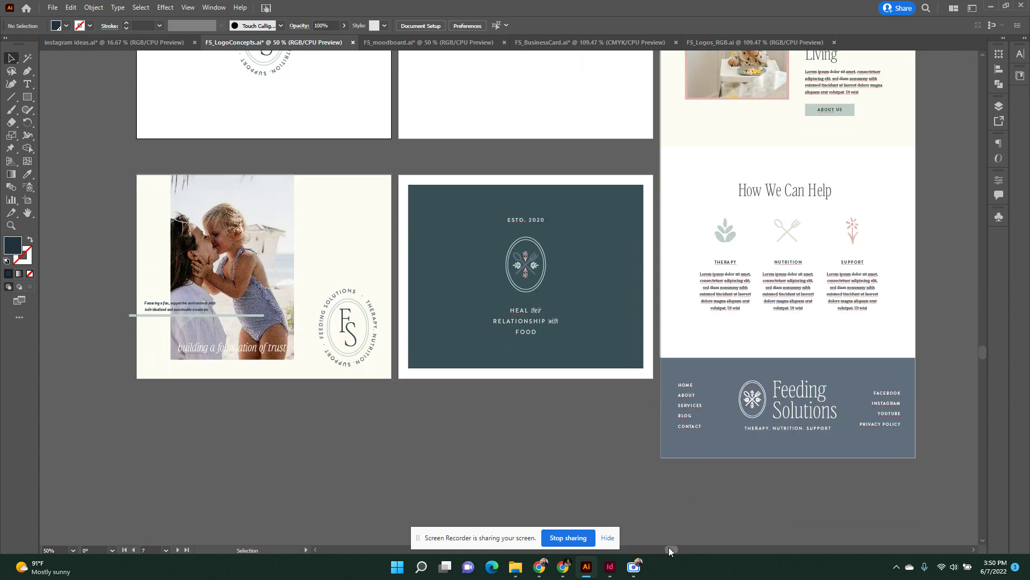
Point out the leaf, spoon-and-fork and flower icons in the website mockup's How We Can Help section
drag(668, 548, 683, 547)
scroll(655, 281, up, 2)
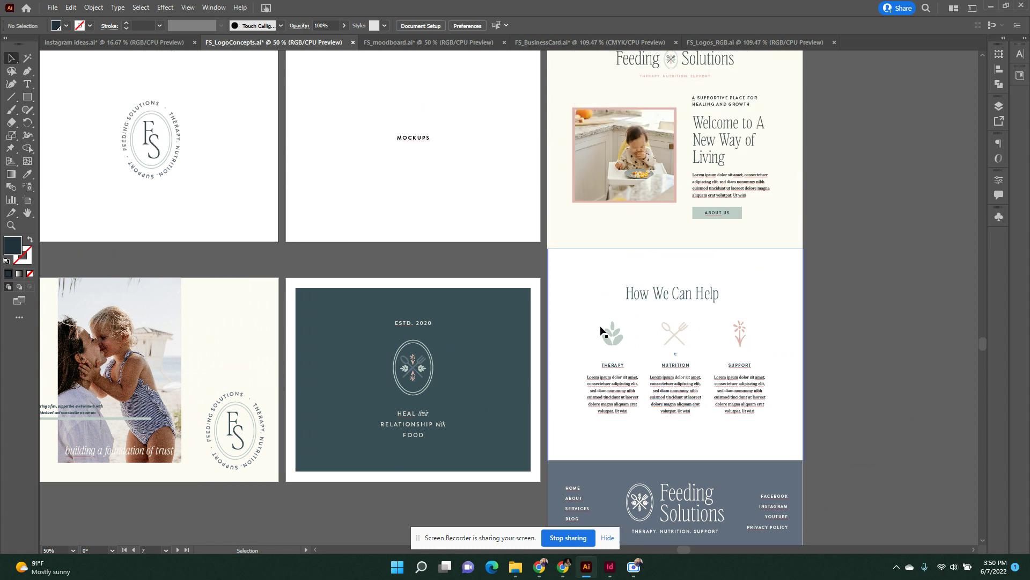
click(611, 336)
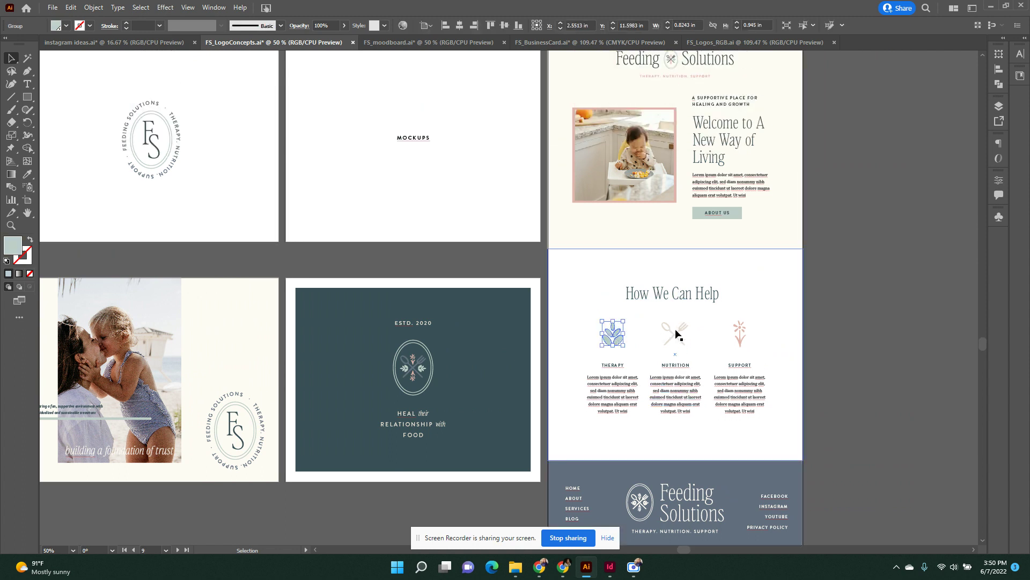
click(674, 339)
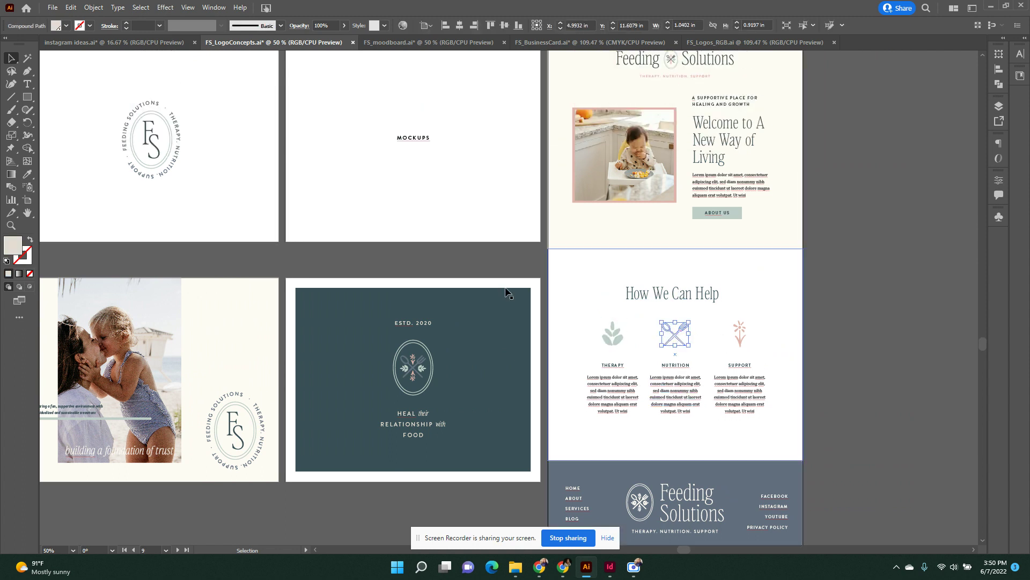
click(744, 339)
click(930, 395)
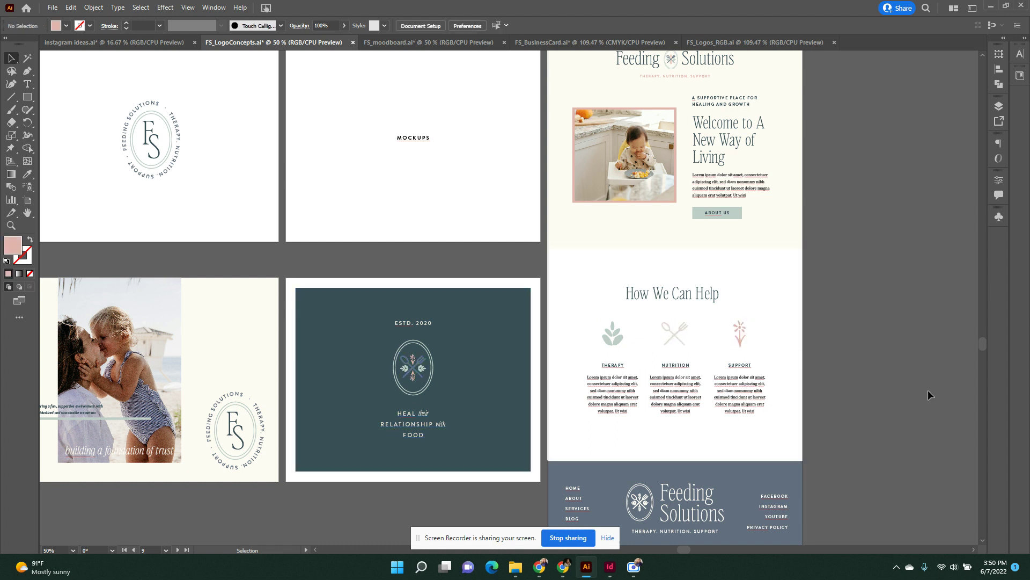
click(737, 339)
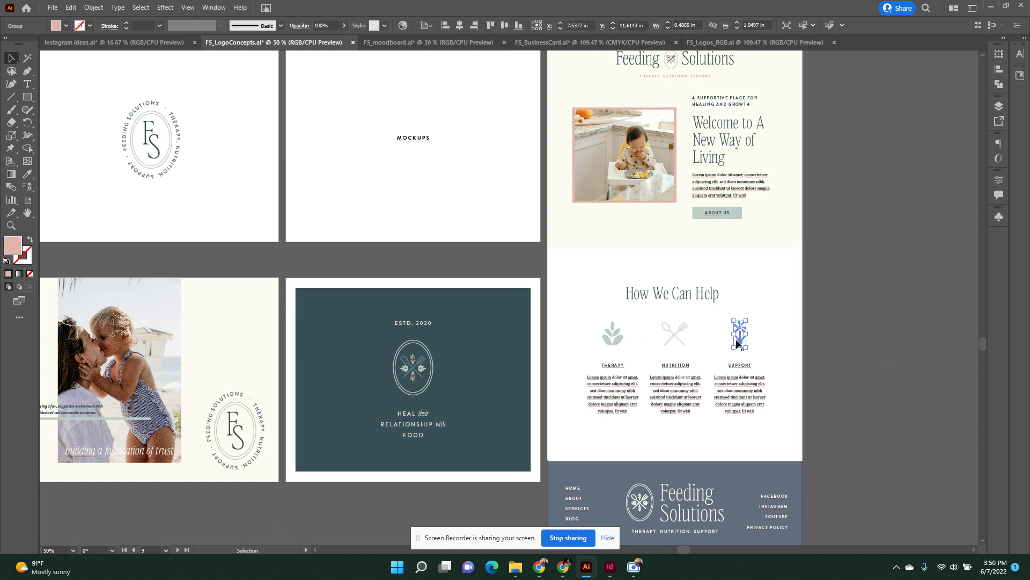
click(674, 336)
Review the website mockup alongside the color logo variations and the palette circles
scroll(874, 334, up, 3)
scroll(874, 334, up, 2)
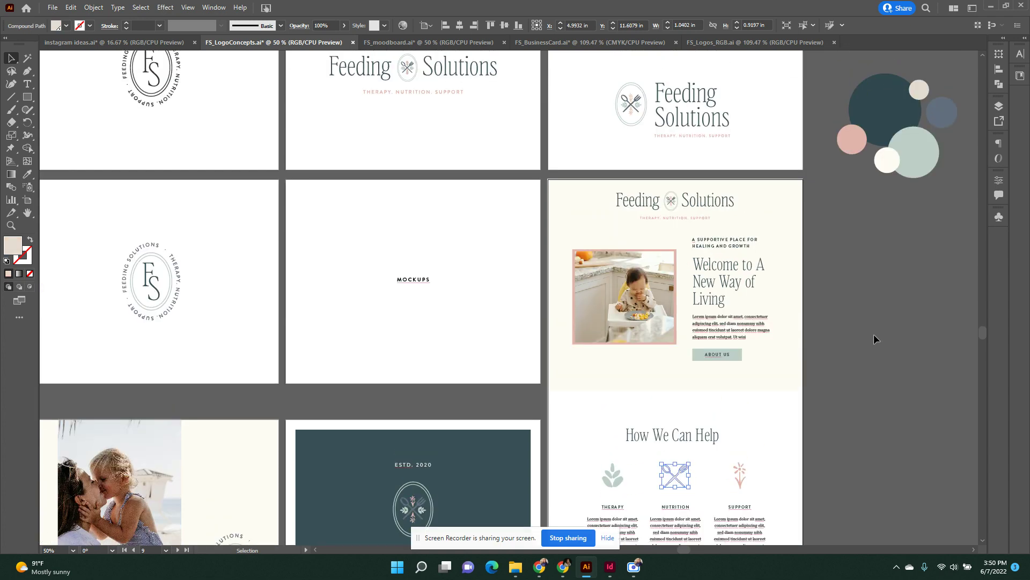
scroll(698, 349, down, 7)
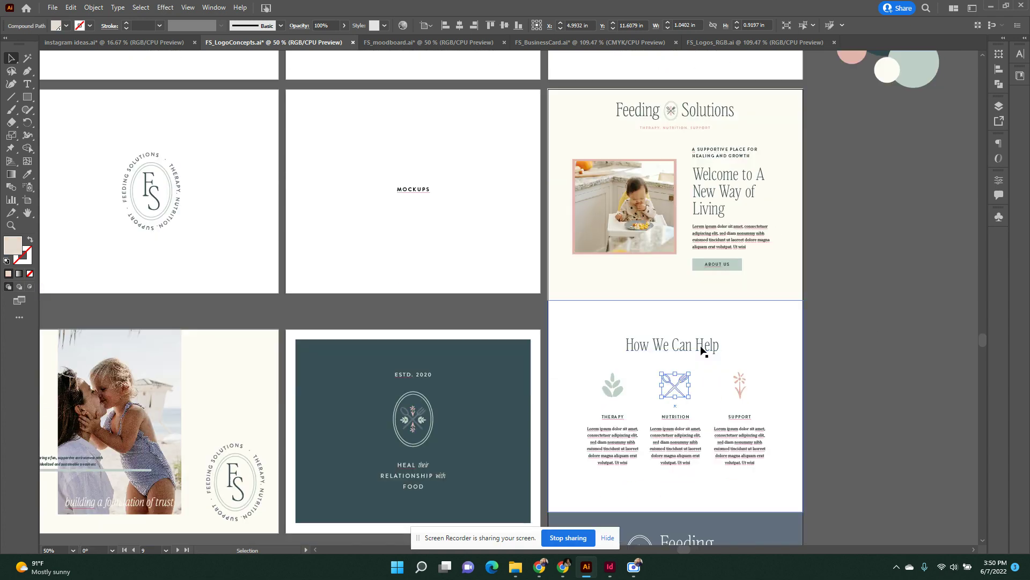
scroll(702, 353, up, 6)
scroll(701, 352, up, 2)
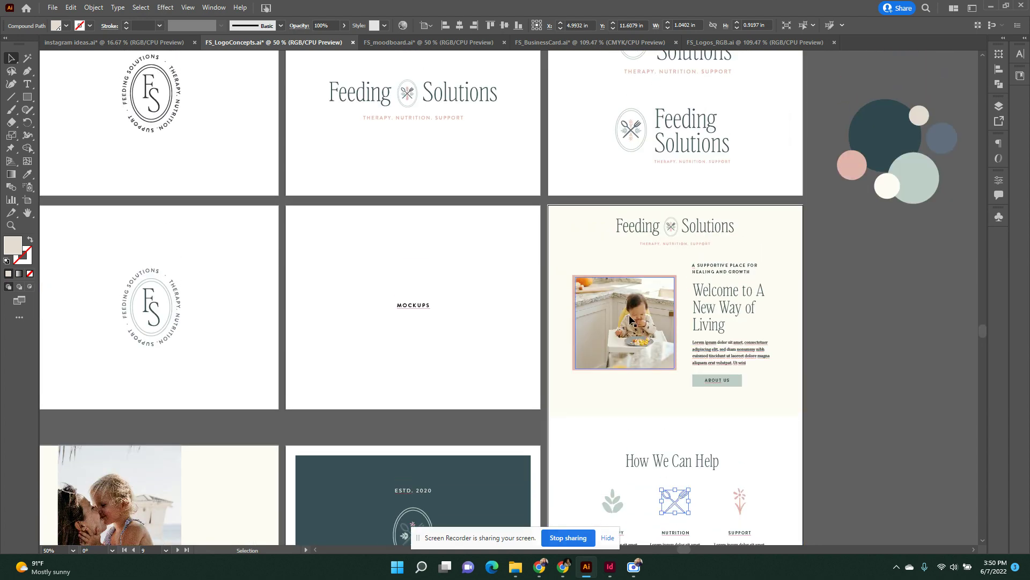
drag(679, 548, 669, 549)
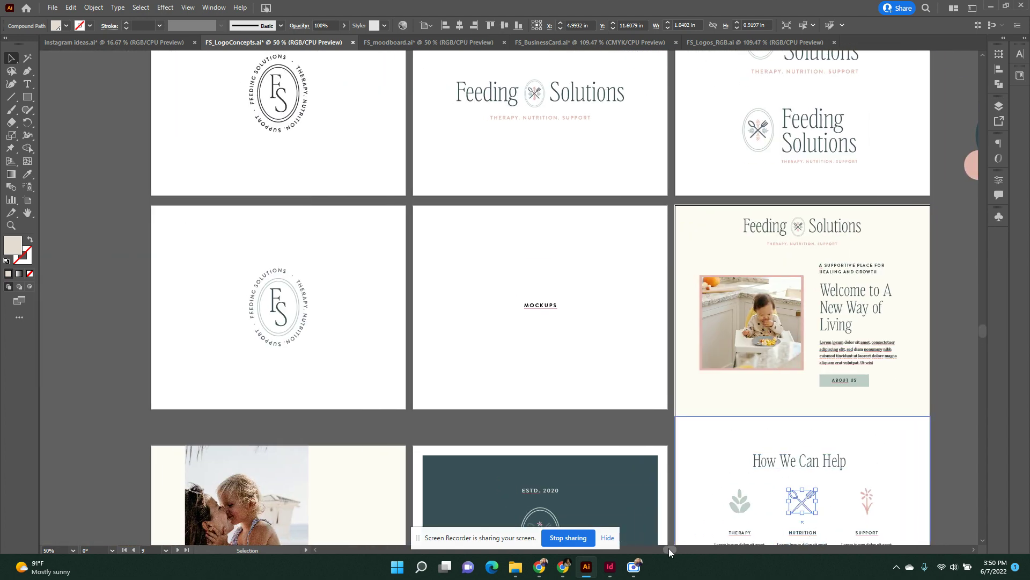
Switch to the FS_BusinessCard.ai document and examine the front and back of the business card up close
click(639, 42)
scroll(545, 353, down, 3)
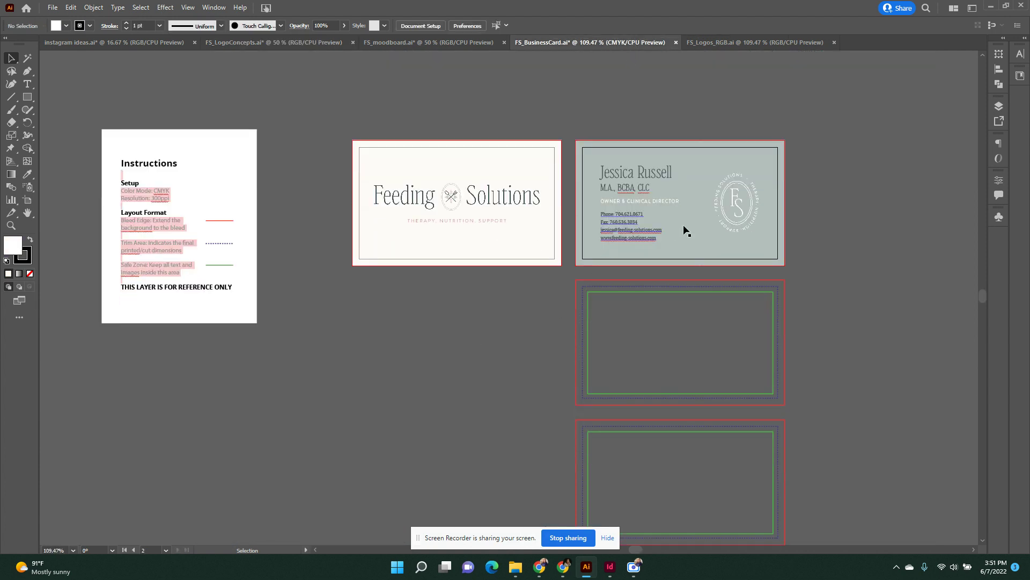
scroll(577, 331, up, 3)
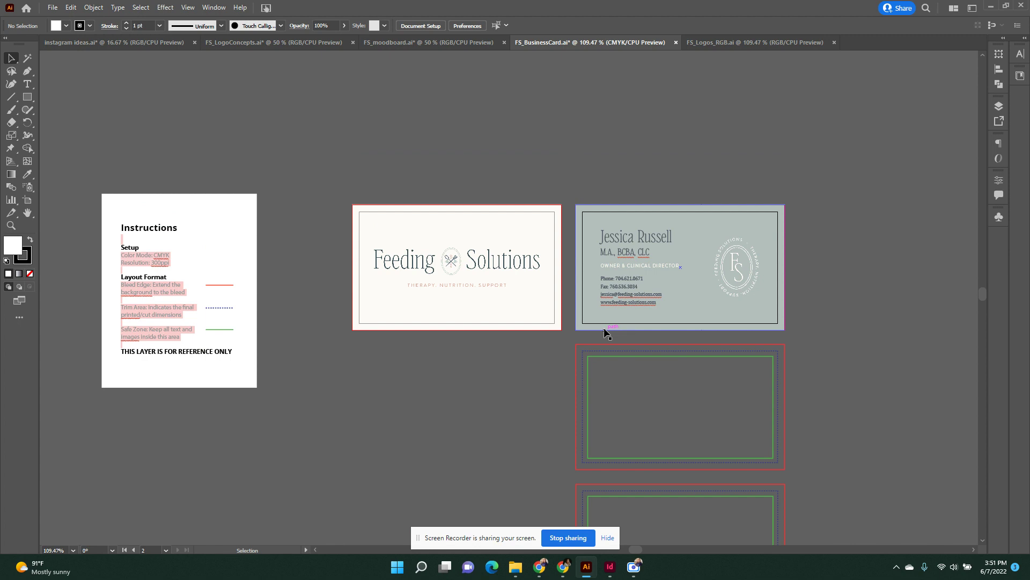
key(ctrl+equal)
key(ctrl+equal)
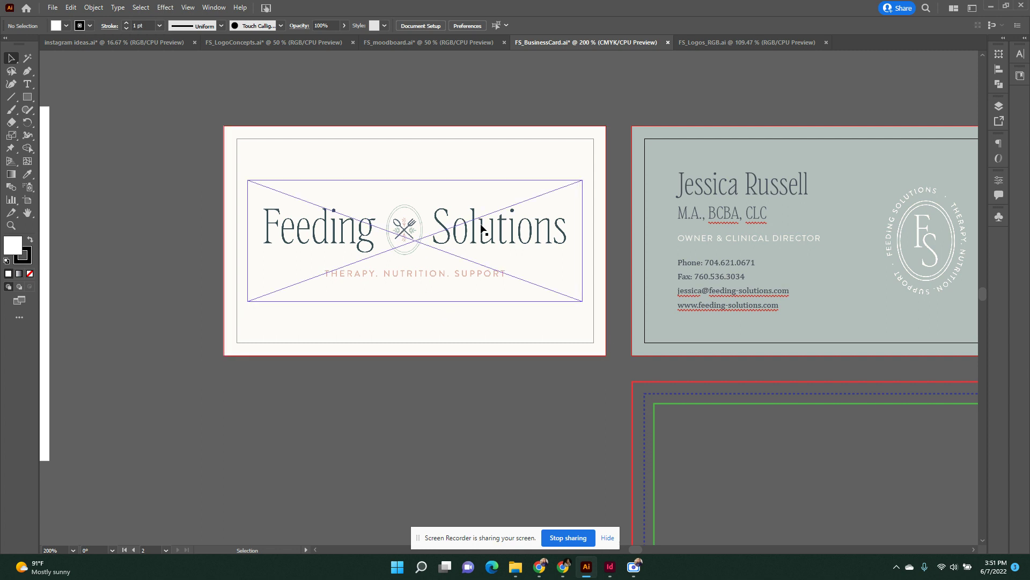
scroll(625, 459, up, 2)
scroll(625, 460, up, 1)
drag(632, 549, 637, 551)
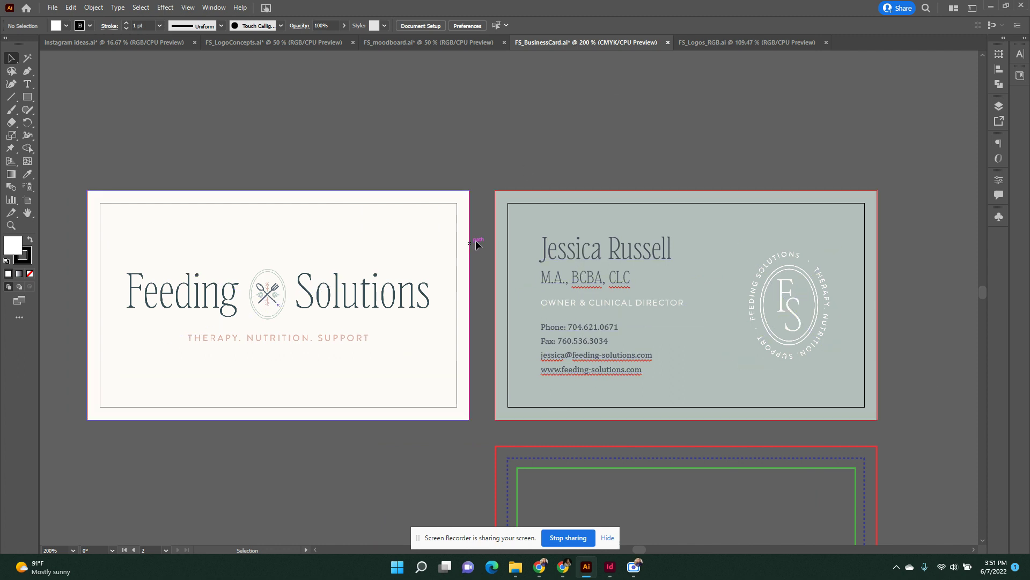
key(ctrl+minus)
key(ctrl+minus)
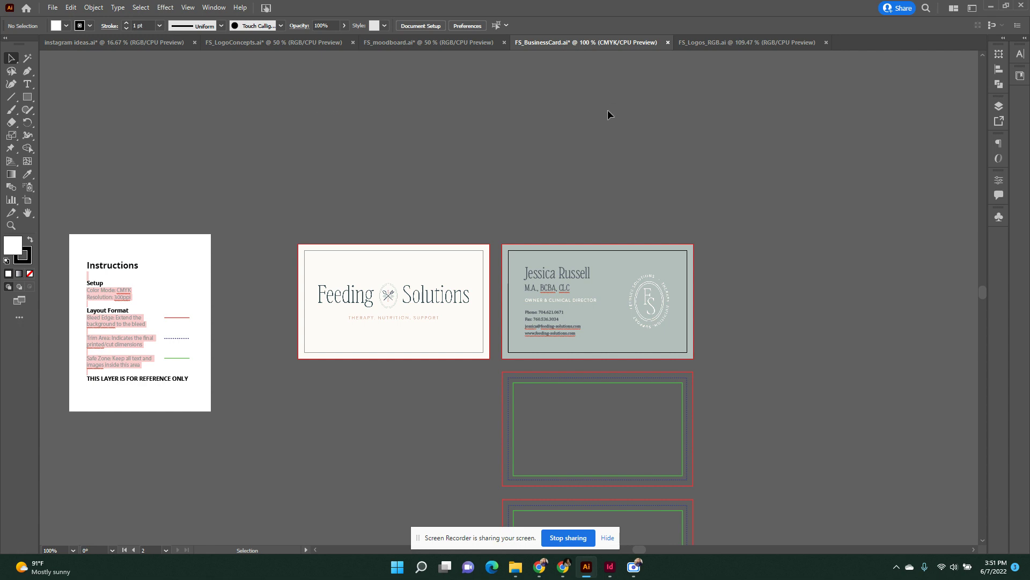
Switch to the FS_Logos_RGB.ai document and view the complete set of final logo artboards
click(719, 43)
scroll(384, 328, down, 2)
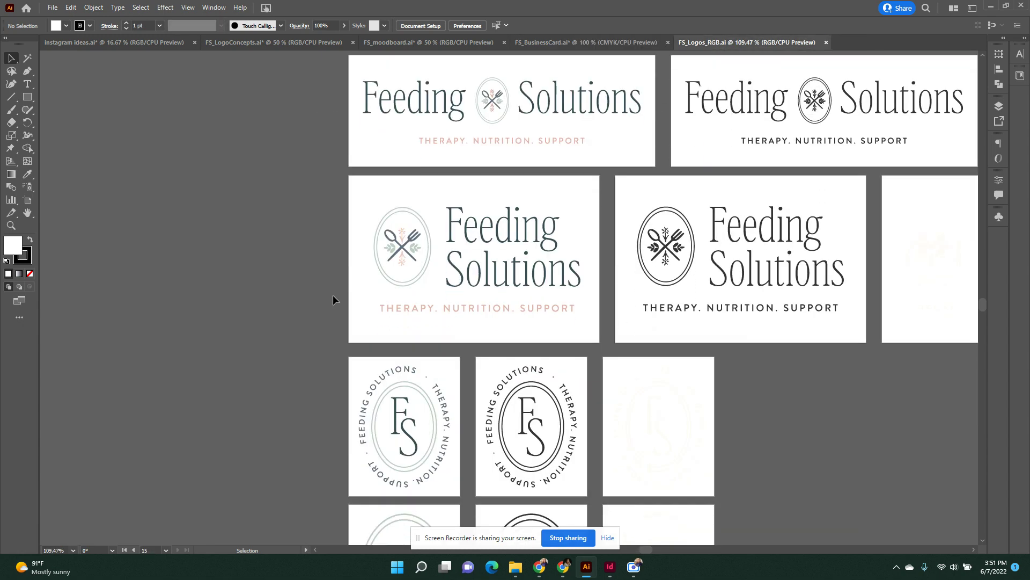
key(ctrl+minus)
key(ctrl+minus)
key(ctrl+minus)
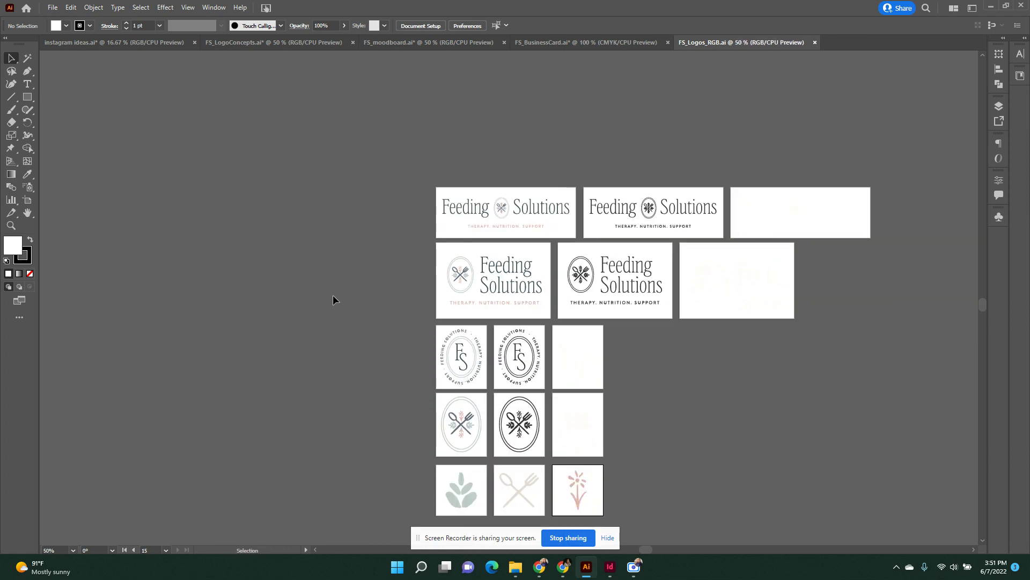
click(484, 192)
scroll(465, 368, down, 1)
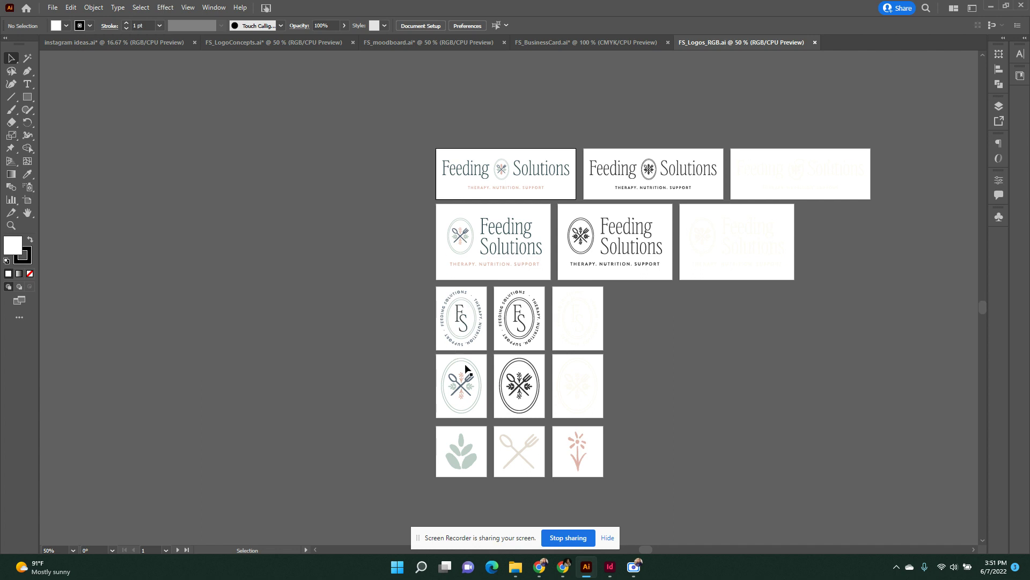
Show the names of the logo artboards in artboard editing mode, and return to the normal view
click(439, 356)
click(420, 26)
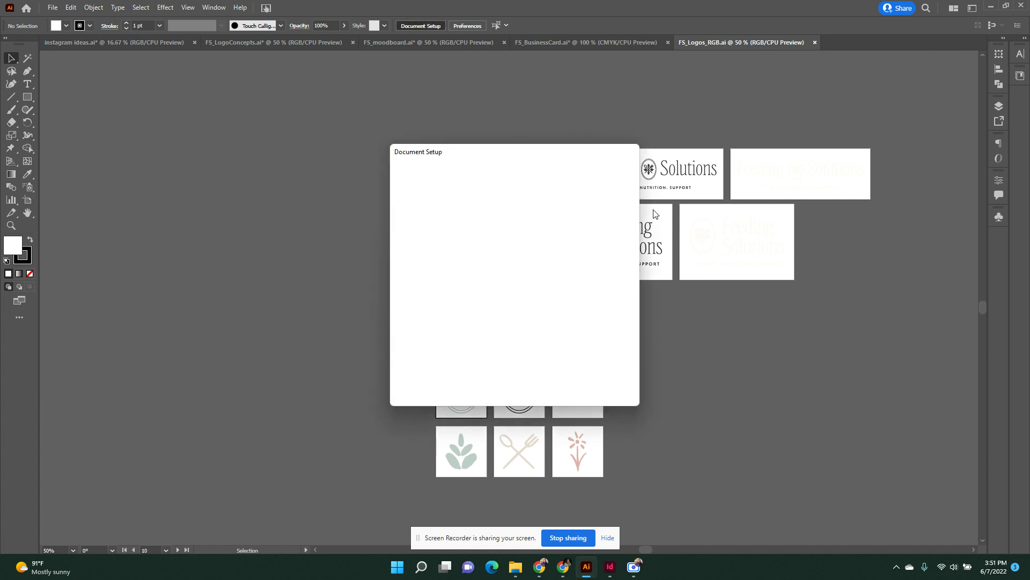
click(599, 192)
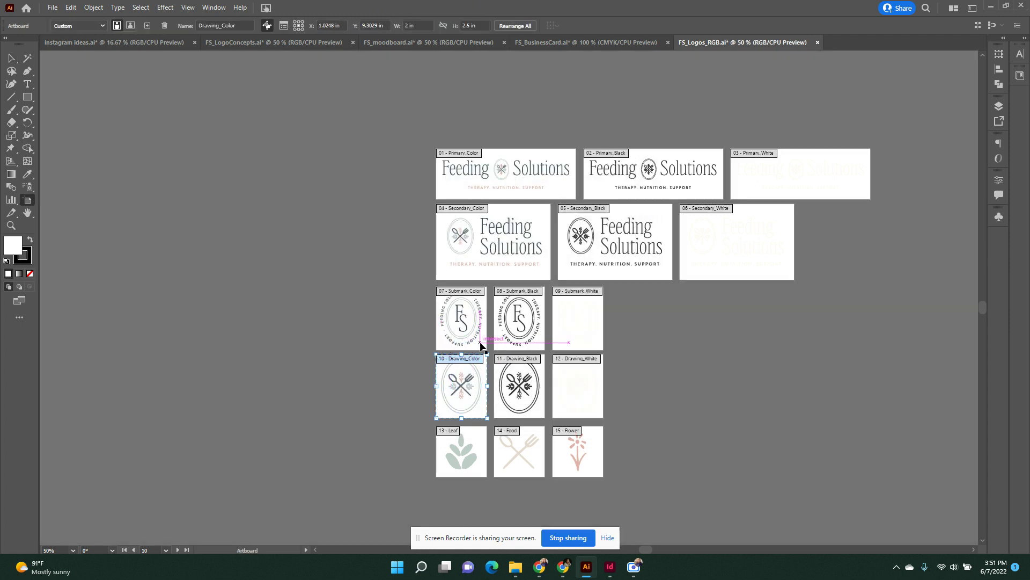
key(Escape)
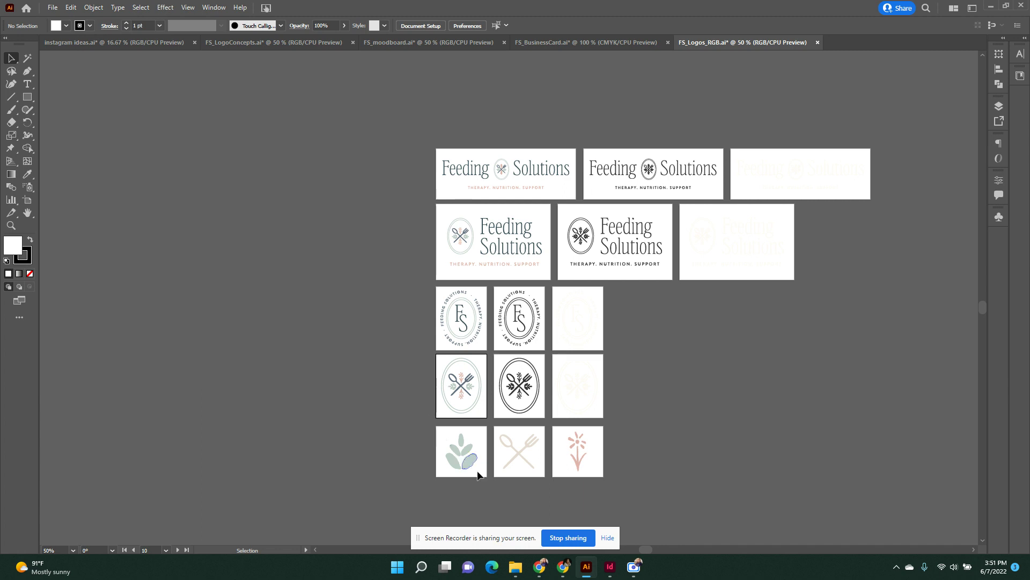
Point out the separate leaf and flower icon artboards below the logos, and clear the selection
click(461, 456)
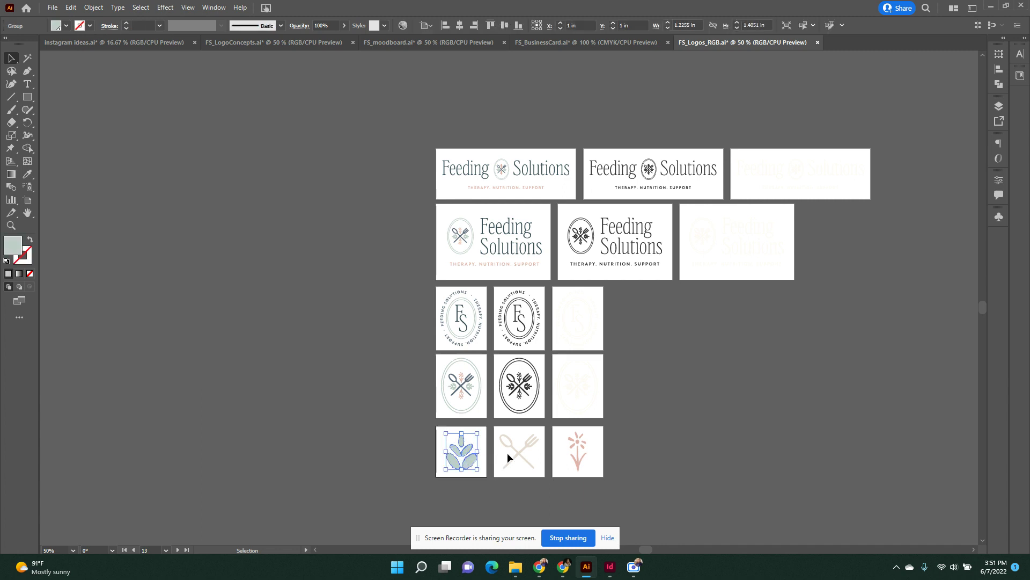
click(578, 448)
click(608, 453)
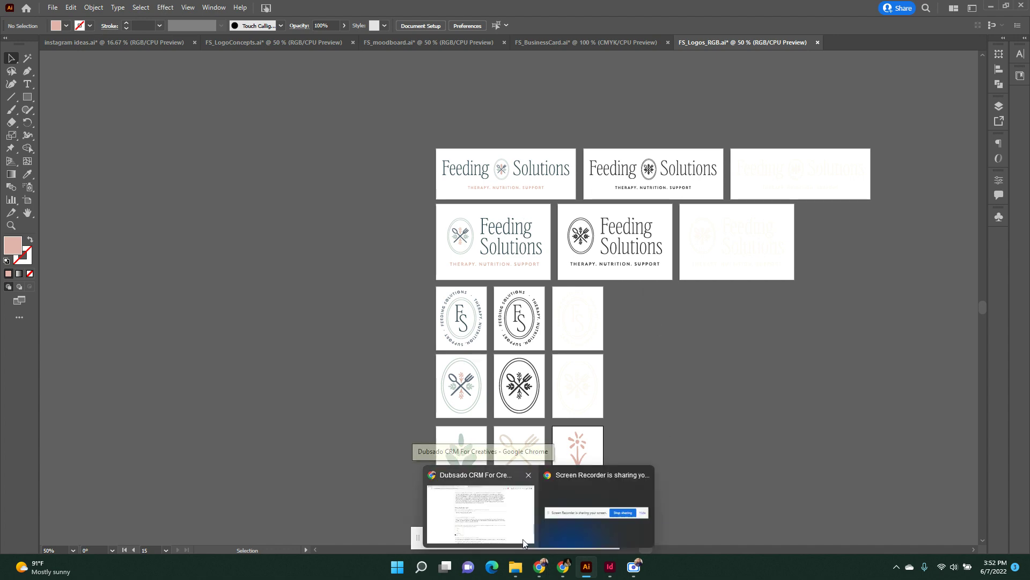
Switch to the Showit site builder in Chrome and look over the desktop layout of the Feeding Solutions Home page
click(472, 499)
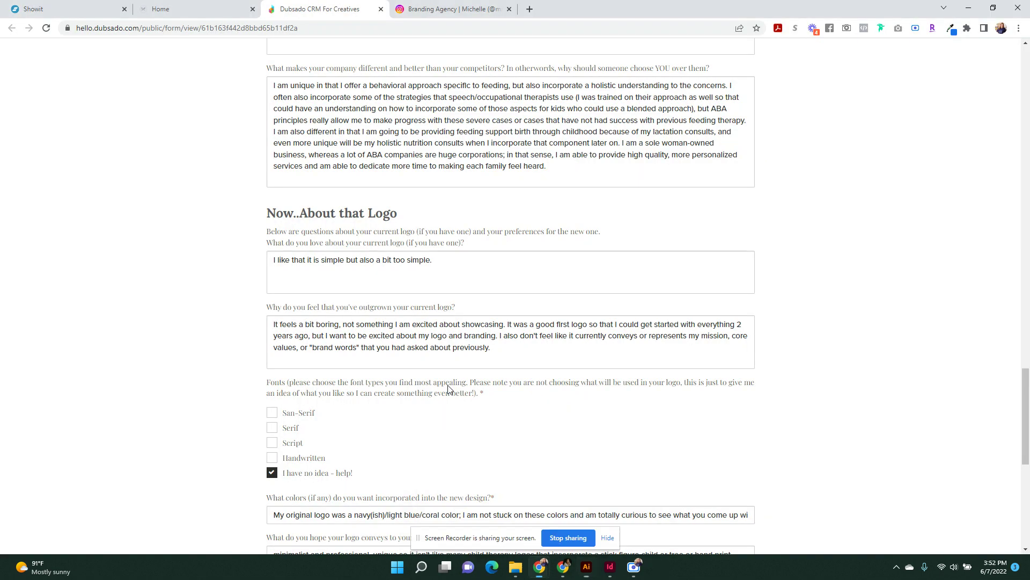
click(36, 5)
click(994, 72)
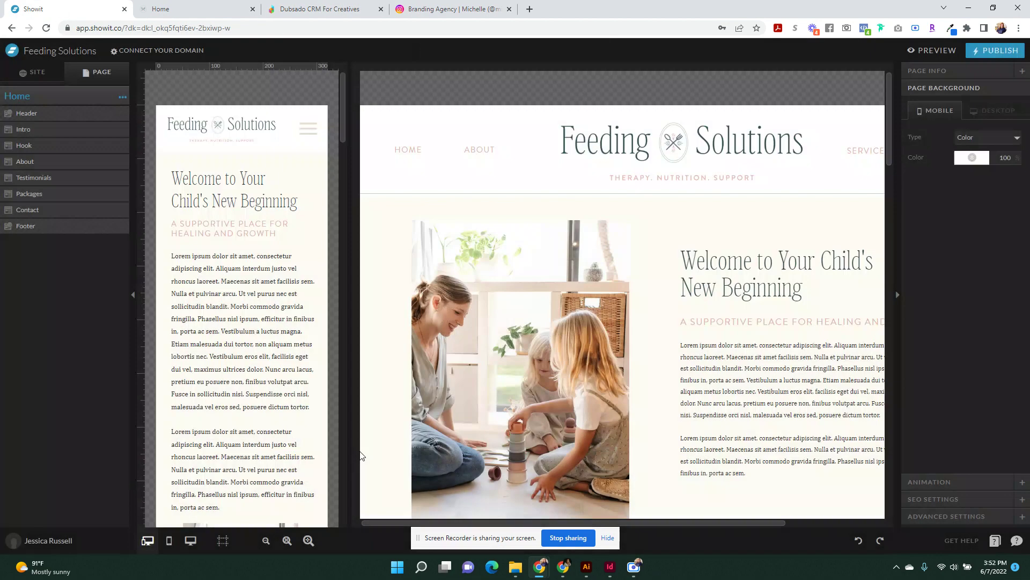
scroll(407, 305, down, 5)
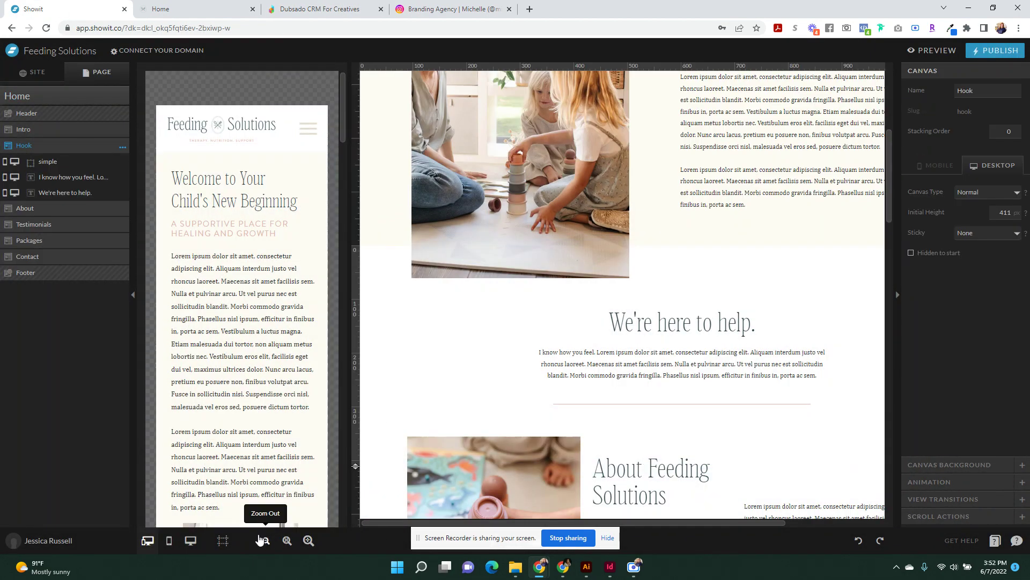
click(262, 540)
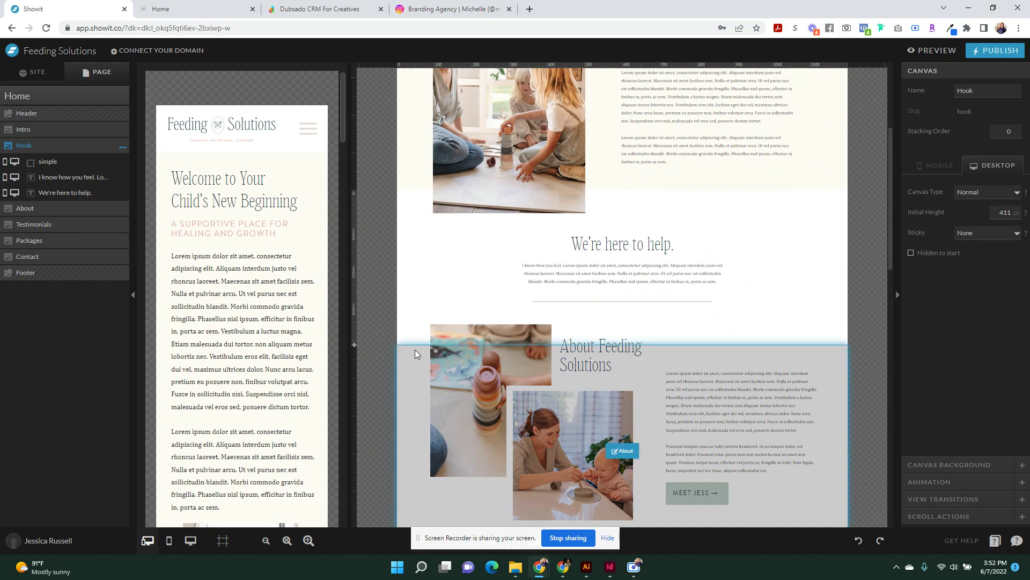
scroll(692, 298, up, 3)
scroll(666, 271, up, 1)
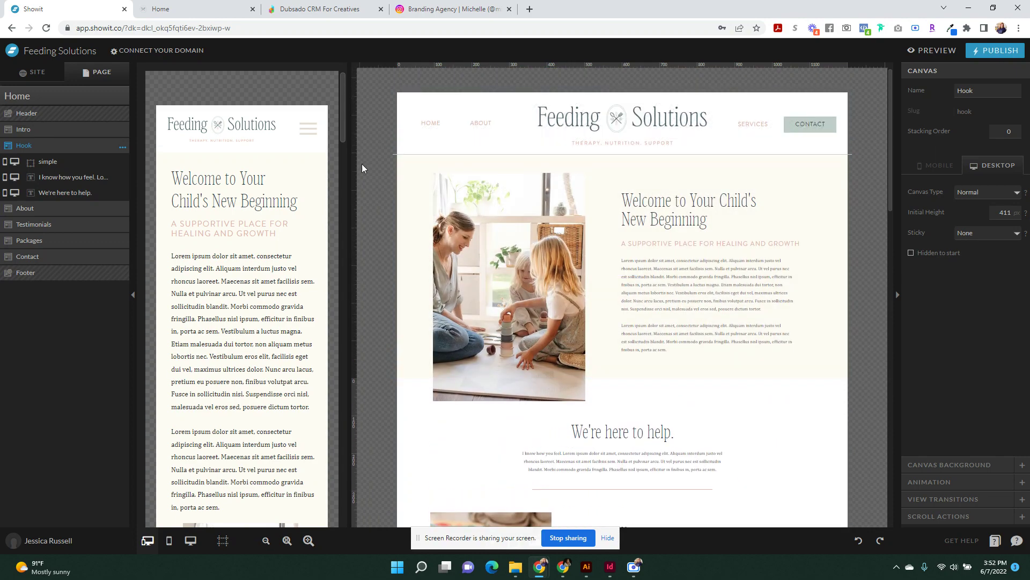
Review the site's color palette, type styles and active fonts in the design settings, and close them
click(40, 72)
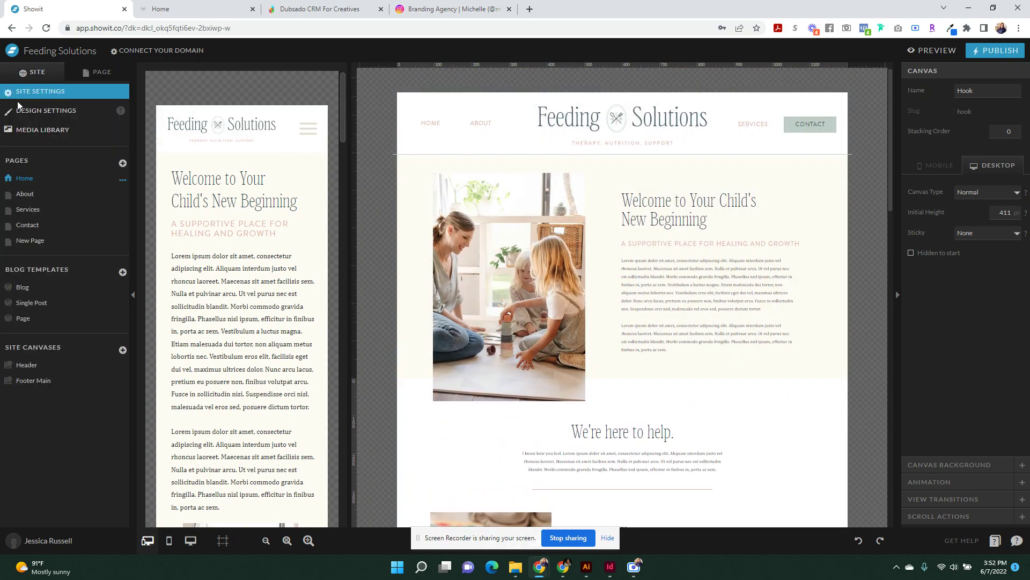
click(51, 113)
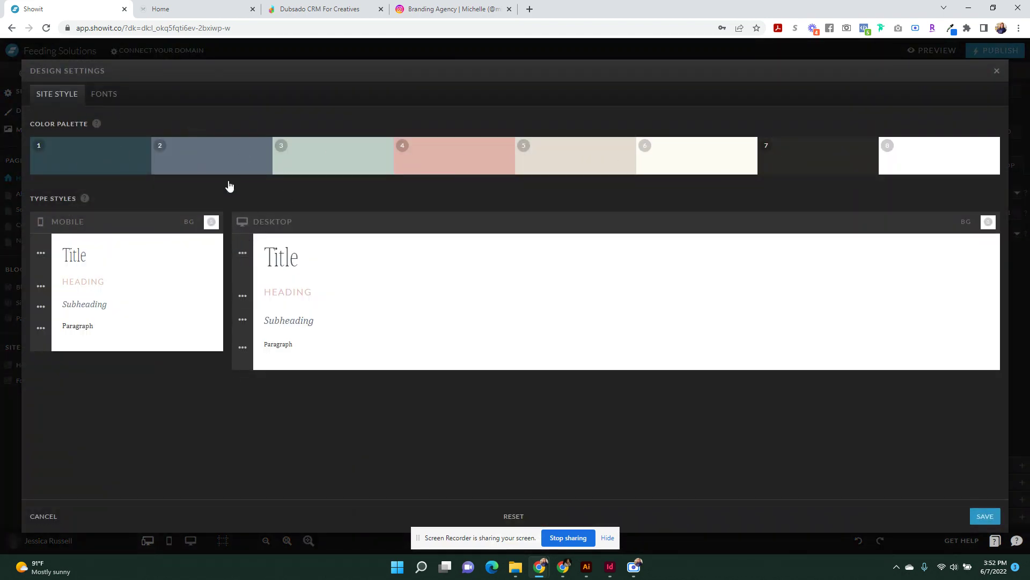
click(102, 95)
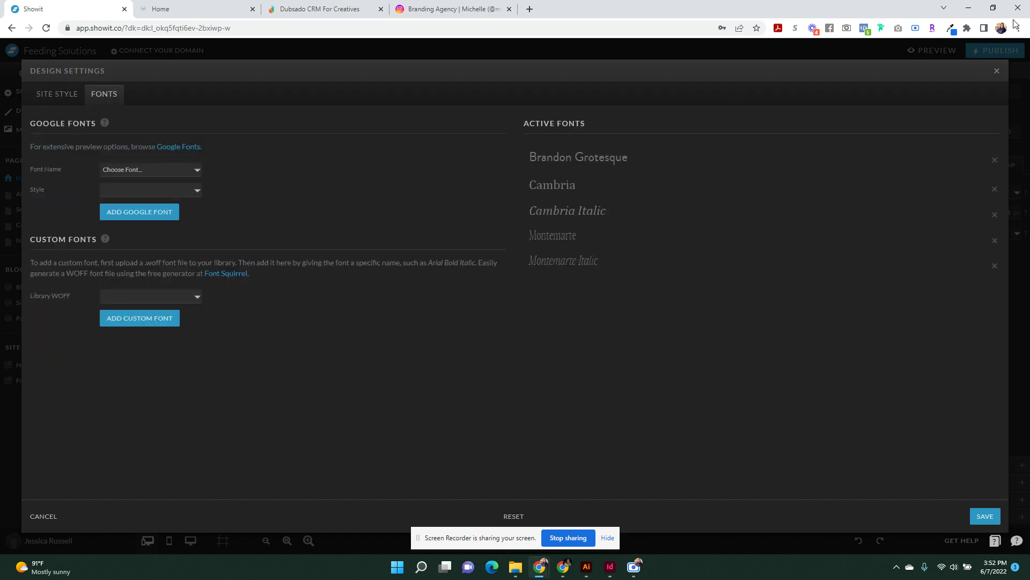
click(997, 71)
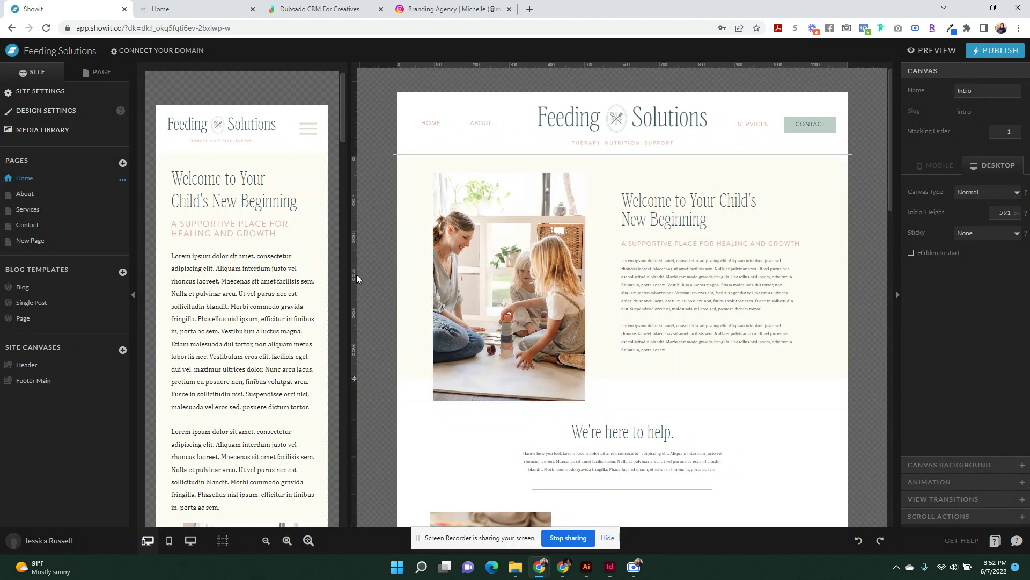
Point out the Intro section's photo, and look through the Photography, Logos and Fonts folders in the media library
click(465, 358)
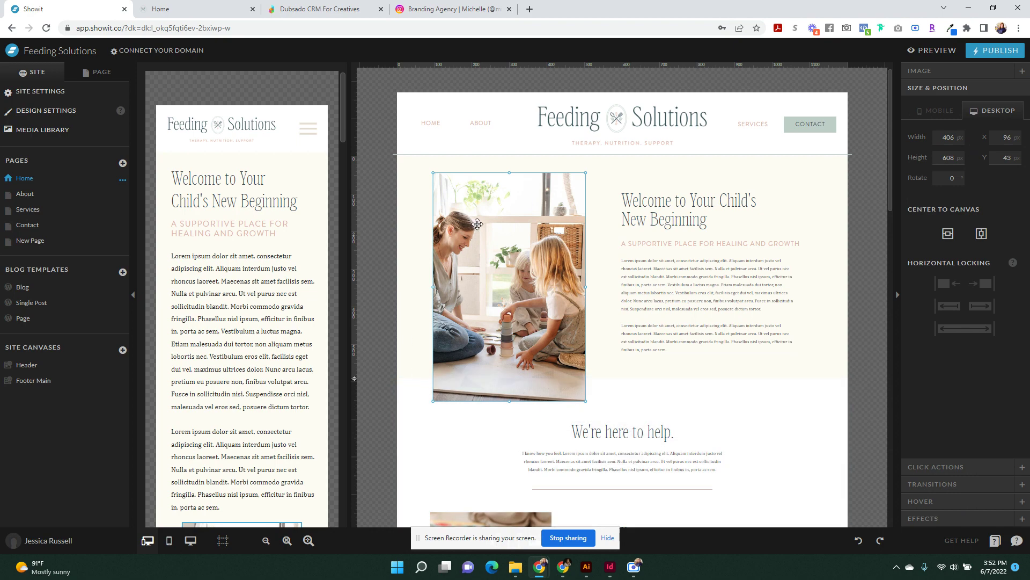
click(52, 130)
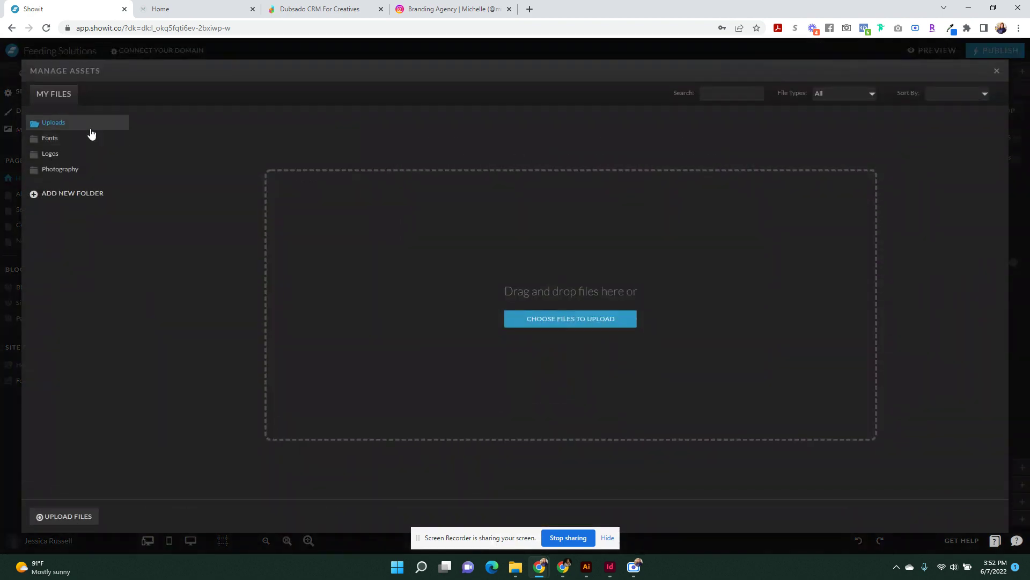
click(63, 140)
click(62, 168)
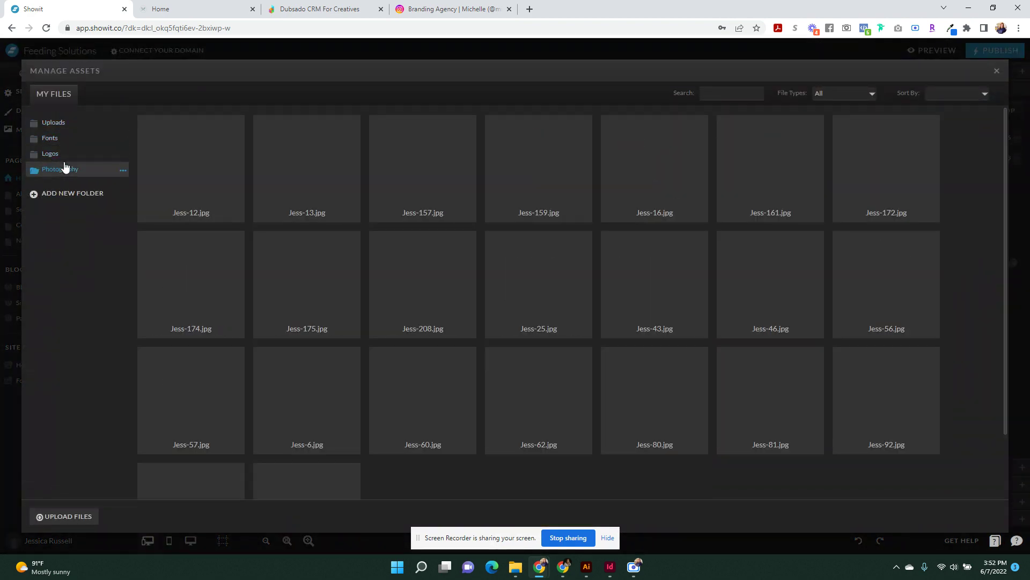
click(101, 154)
click(93, 140)
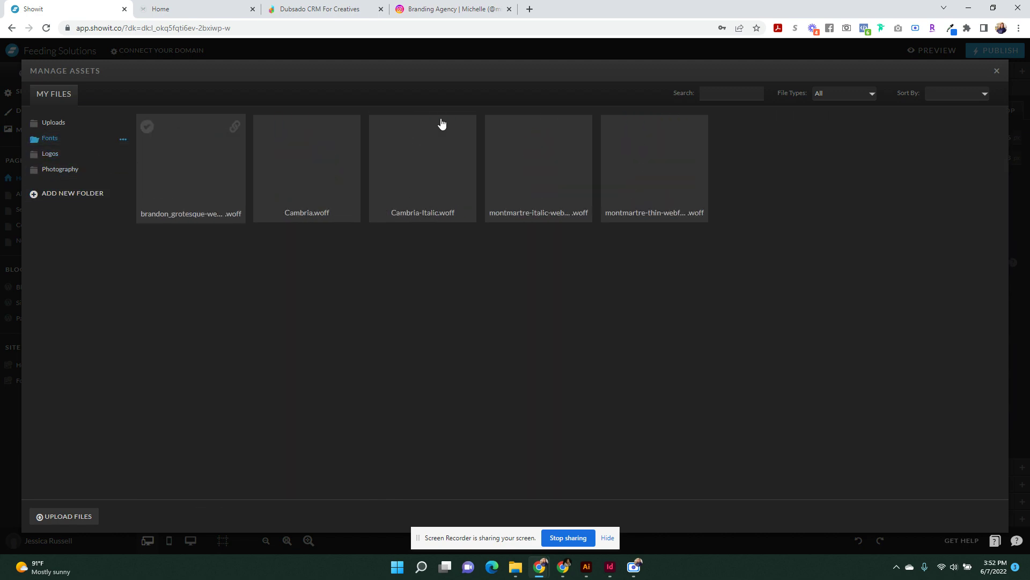
Close the media library and look over the Home page's sections, from the intro through the packages to the footer
click(996, 71)
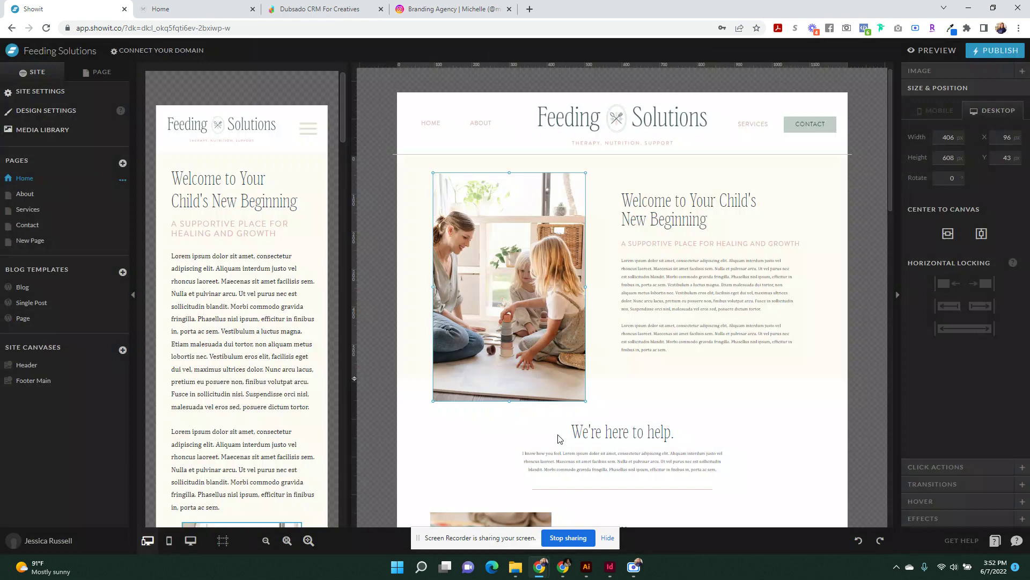
click(395, 253)
scroll(390, 288, down, 5)
scroll(415, 304, down, 8)
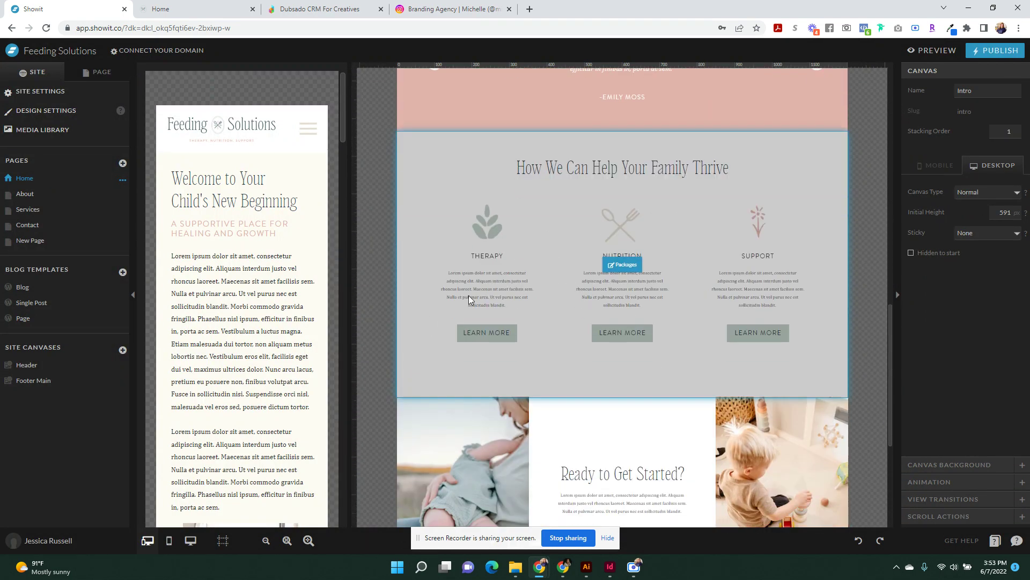
click(528, 300)
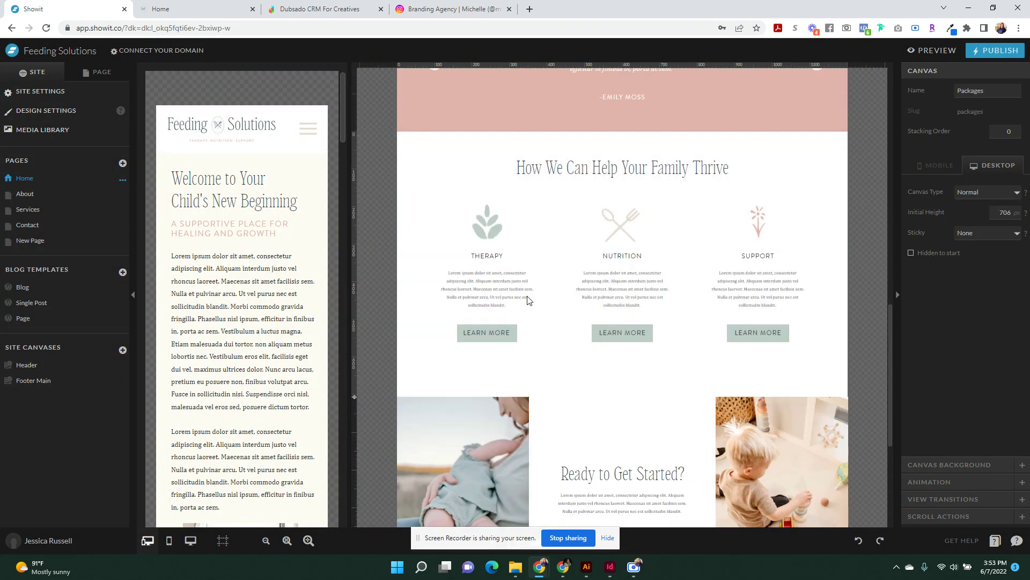
scroll(575, 361, down, 5)
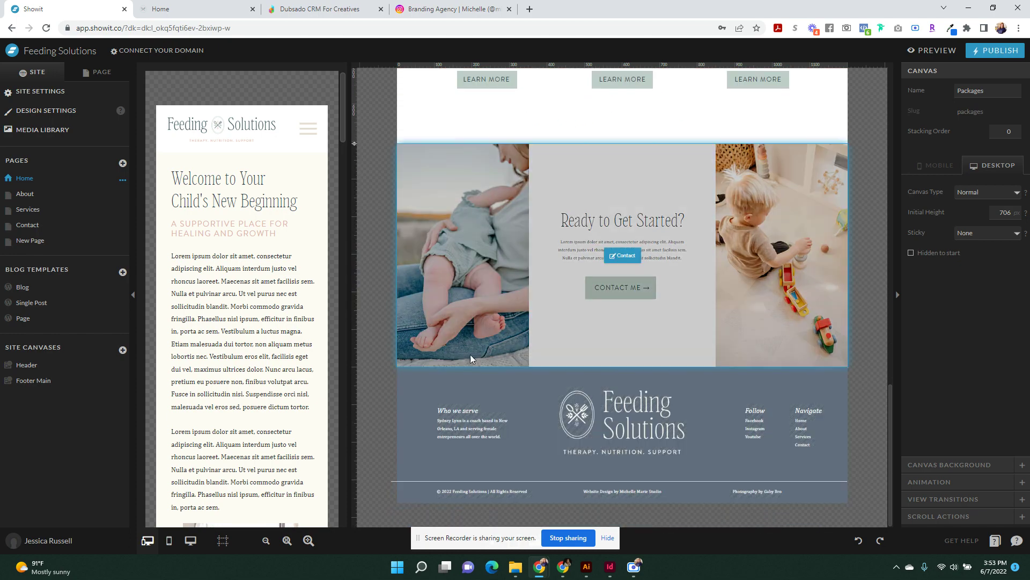
scroll(465, 361, up, 10)
scroll(465, 361, up, 5)
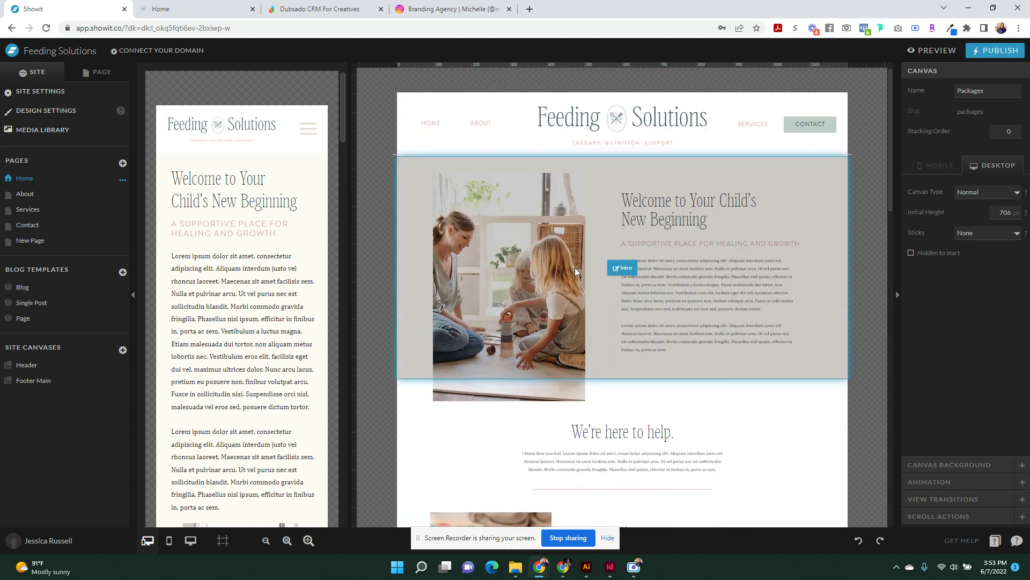
Try moving the Intro section's body paragraph slightly up, undo the move, and clear the selection
click(695, 298)
triple_click(691, 289)
click(707, 248)
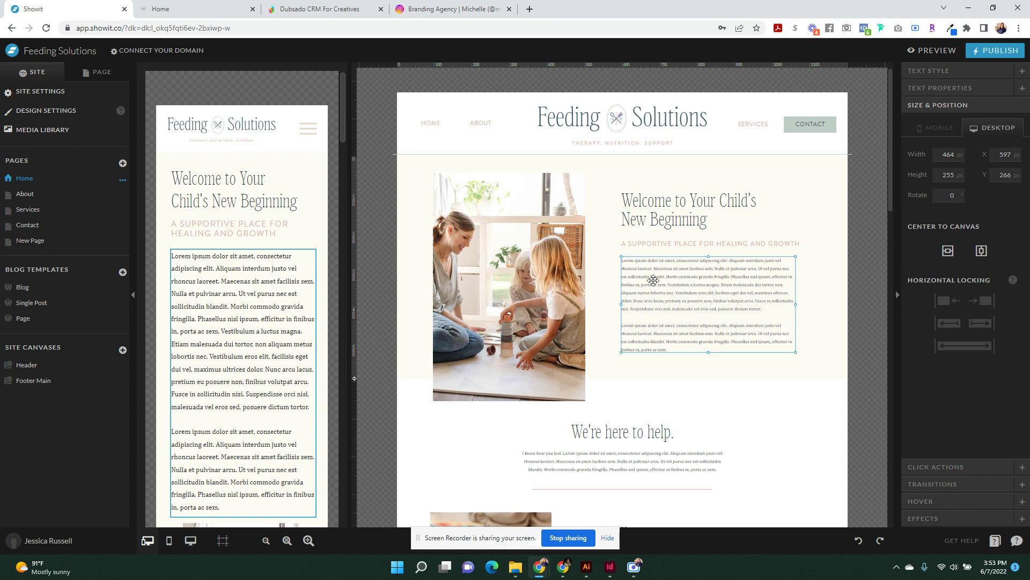
mouse_move(652, 279)
mouse_down()
mouse_move(655, 296)
mouse_move(654, 275)
mouse_up()
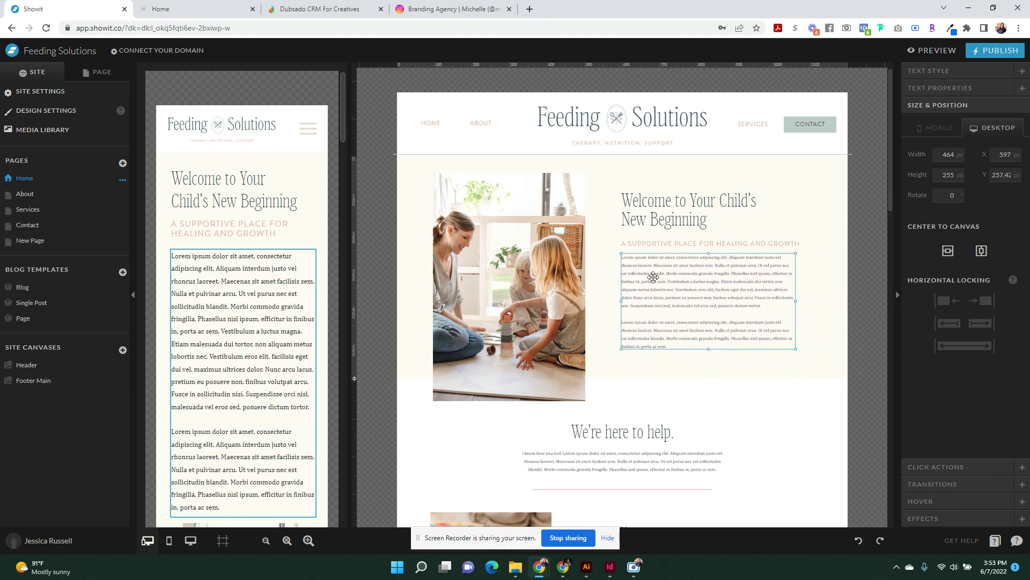
click(858, 542)
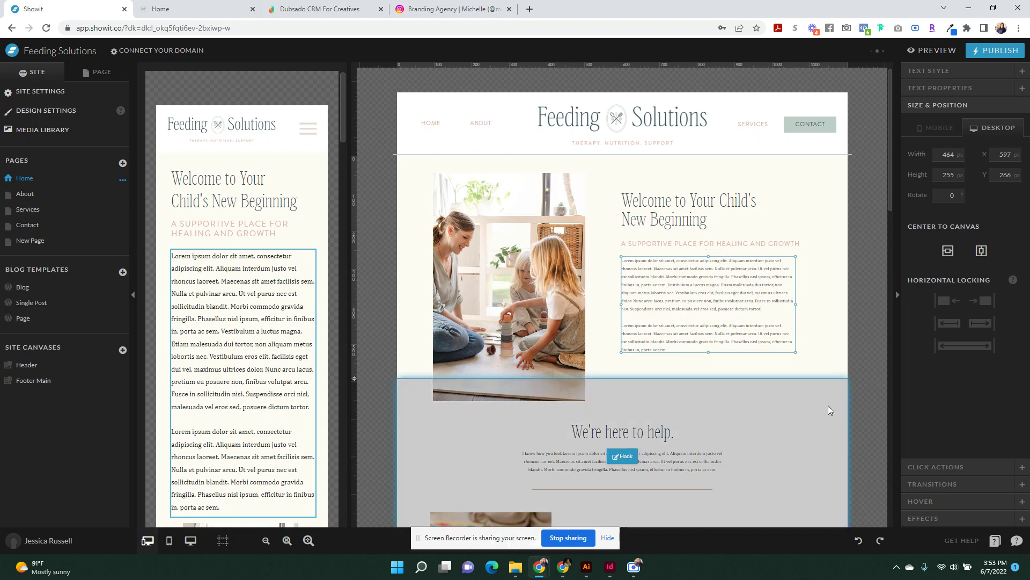
click(831, 364)
Look through the About, Services and Contact page layouts in the site builder, and return to the Home page
click(57, 196)
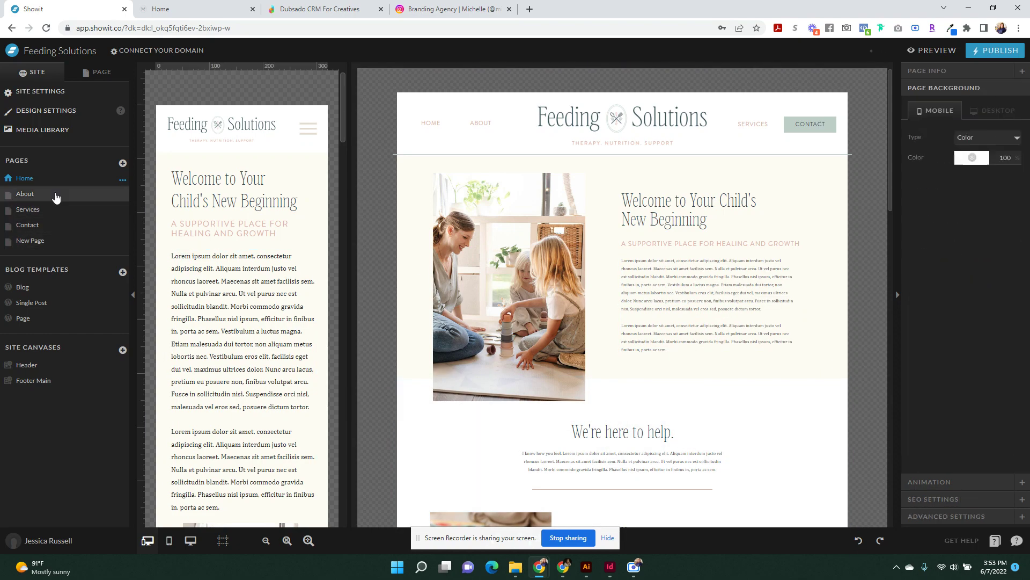
click(38, 210)
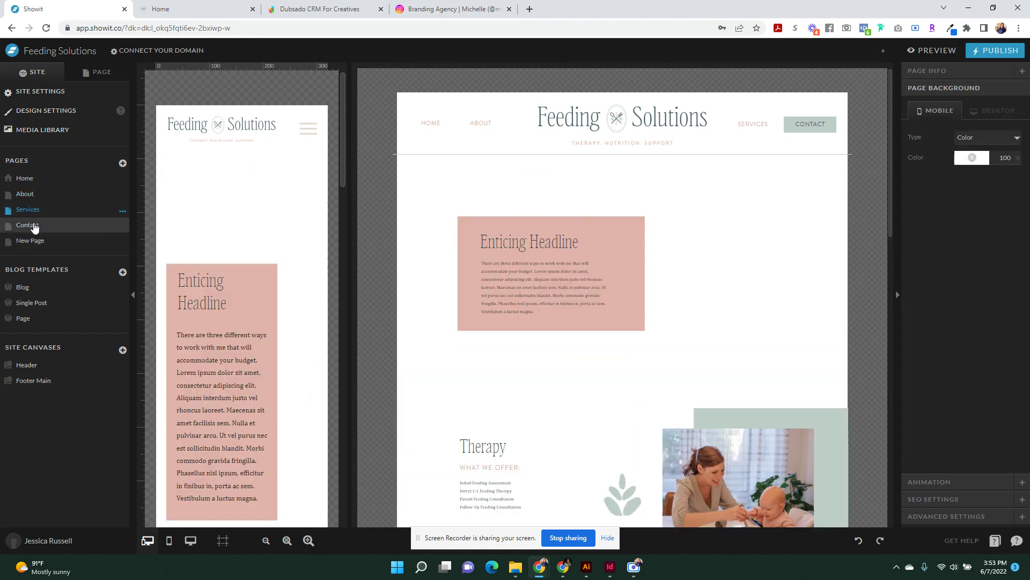
click(34, 227)
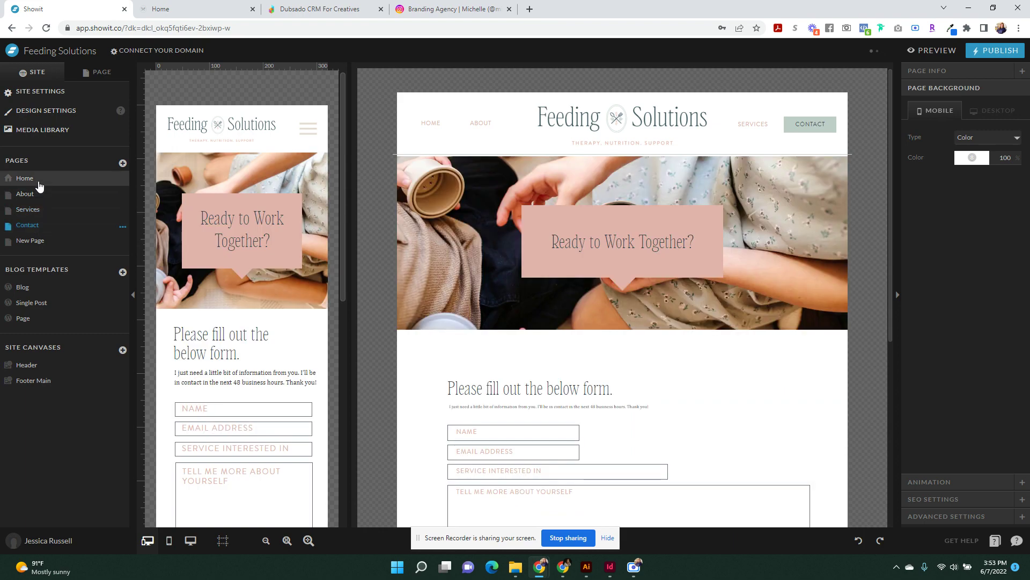
click(31, 179)
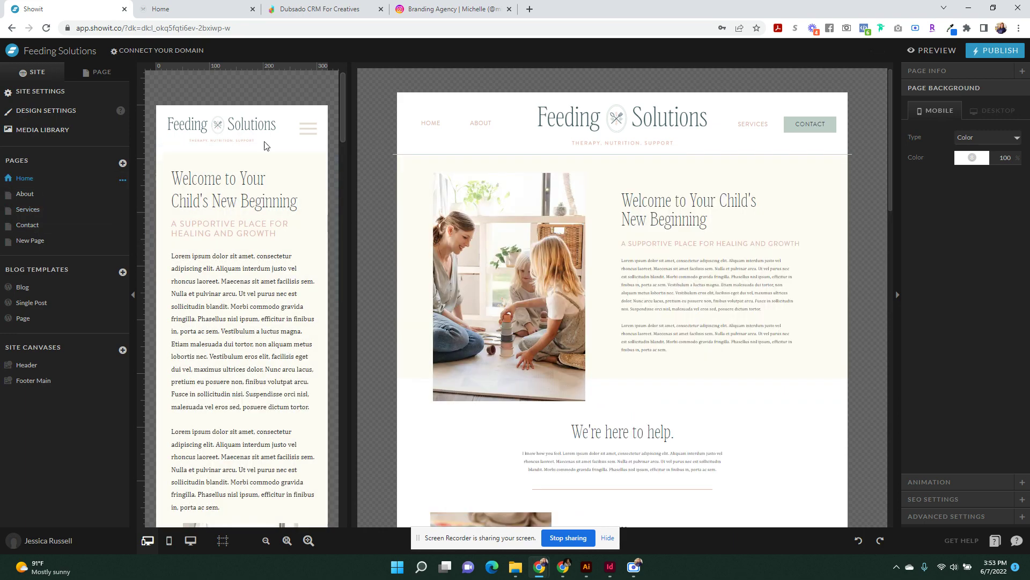
Switch to the site's browser preview and look through the full Home and About pages
click(213, 5)
scroll(503, 244, down, 20)
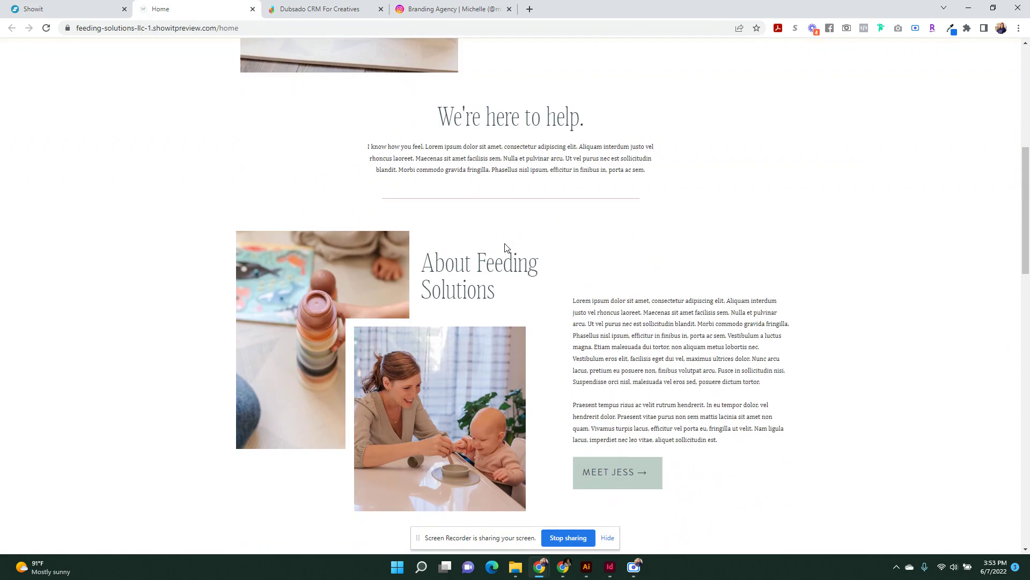
scroll(503, 246, up, 20)
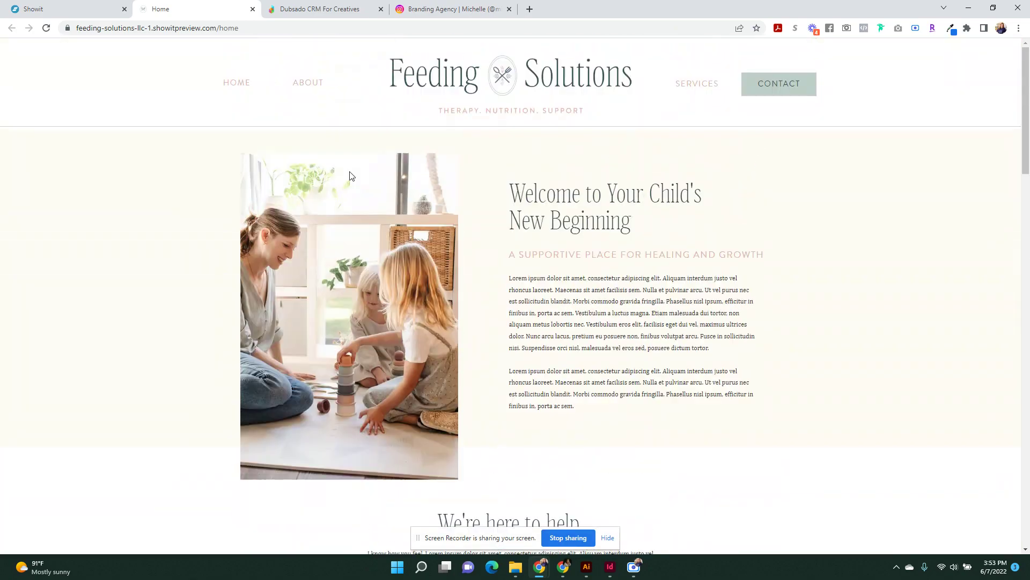
click(308, 83)
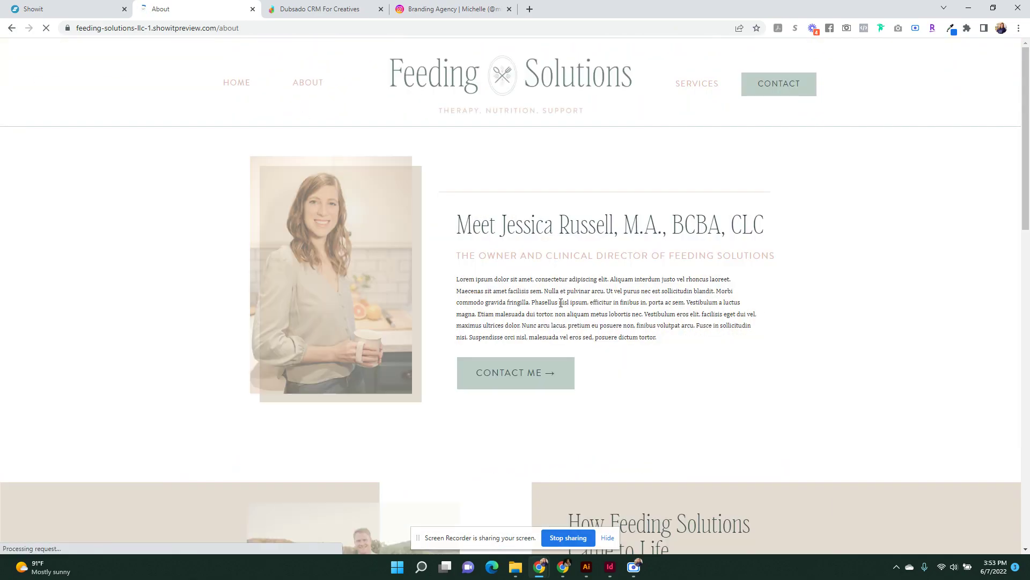
scroll(582, 373, down, 15)
scroll(581, 372, down, 3)
scroll(582, 372, up, 17)
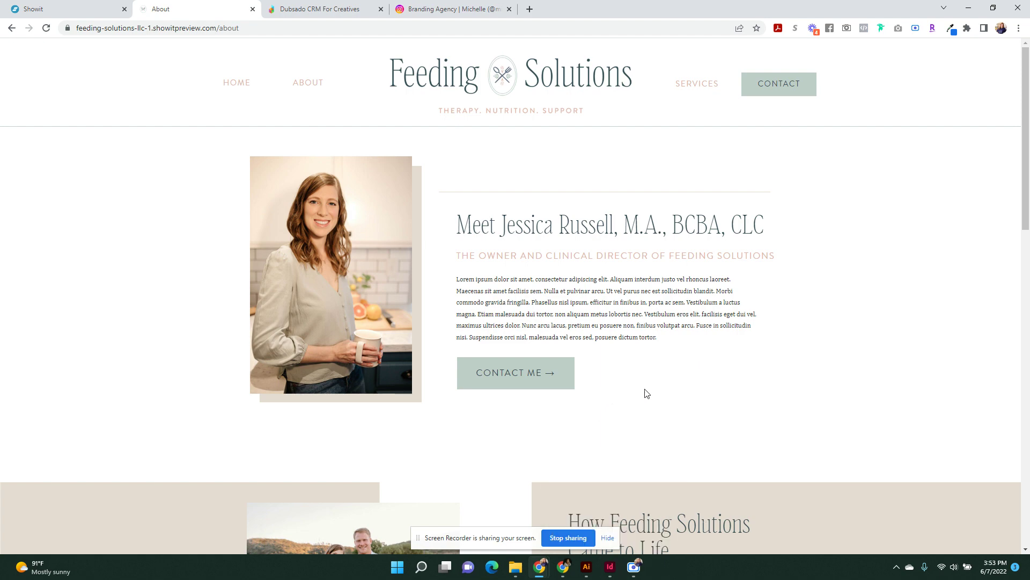
Switch to the FS_BrandStandards document in InDesign and show its cover and Table of Contents pages
click(609, 566)
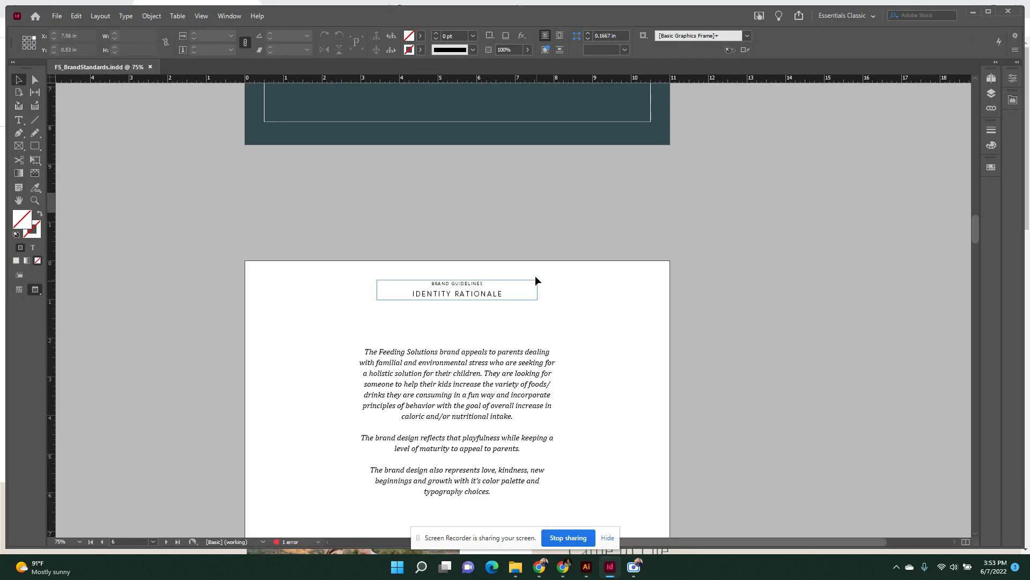
scroll(586, 404, up, 10)
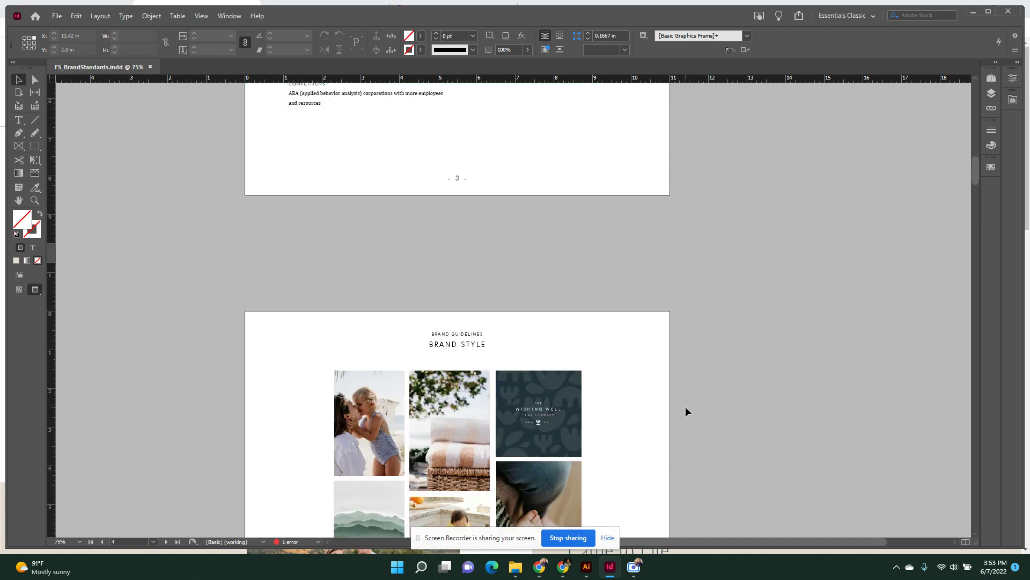
scroll(687, 411, up, 12)
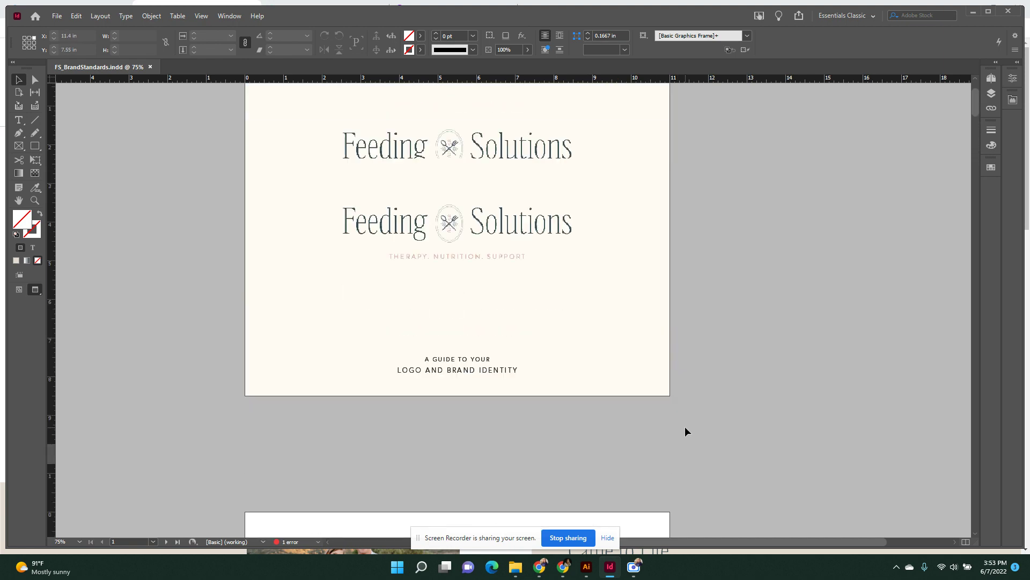
scroll(688, 432, up, 2)
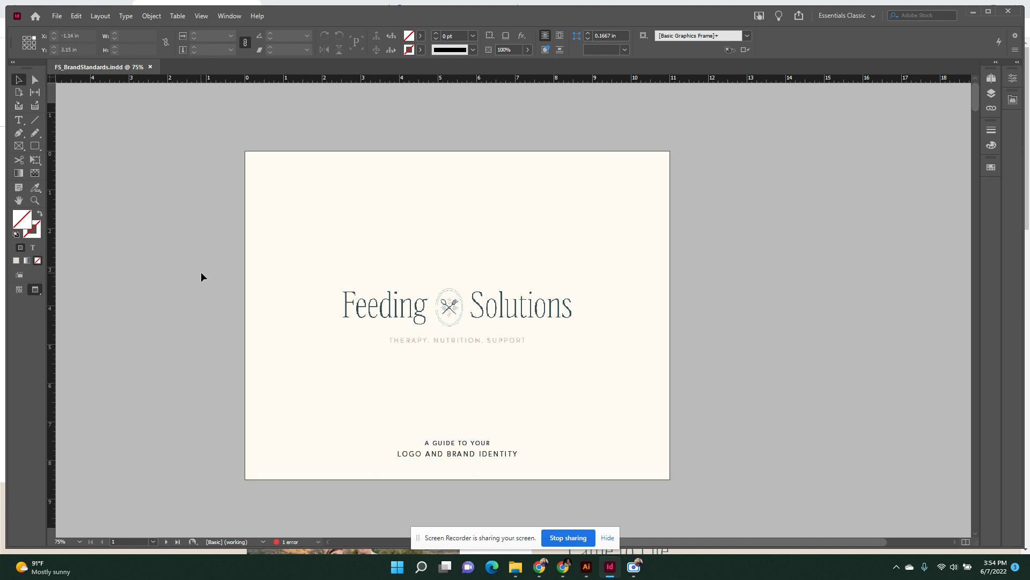
click(153, 541)
click(211, 334)
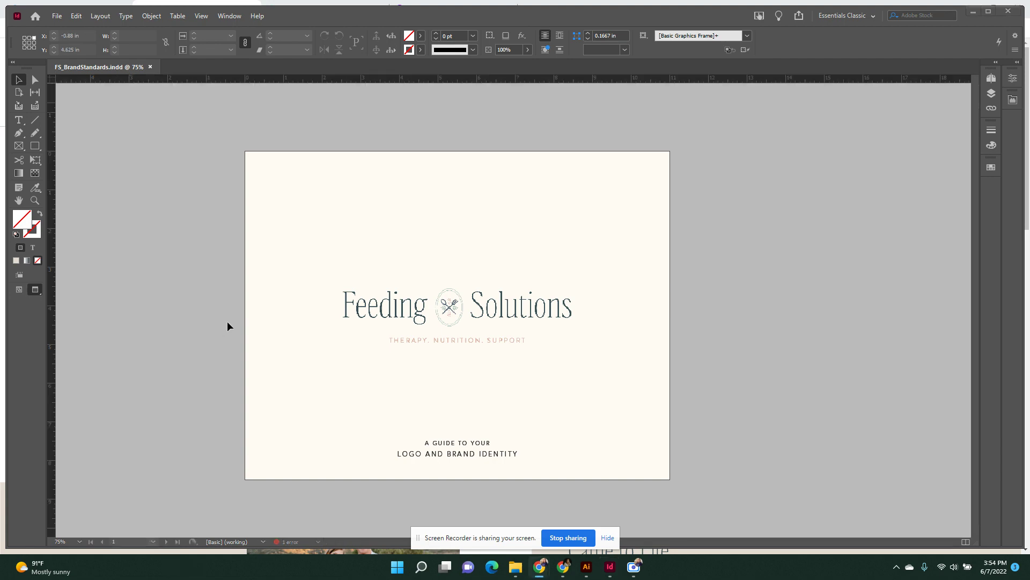
scroll(228, 324, down, 7)
scroll(222, 322, down, 2)
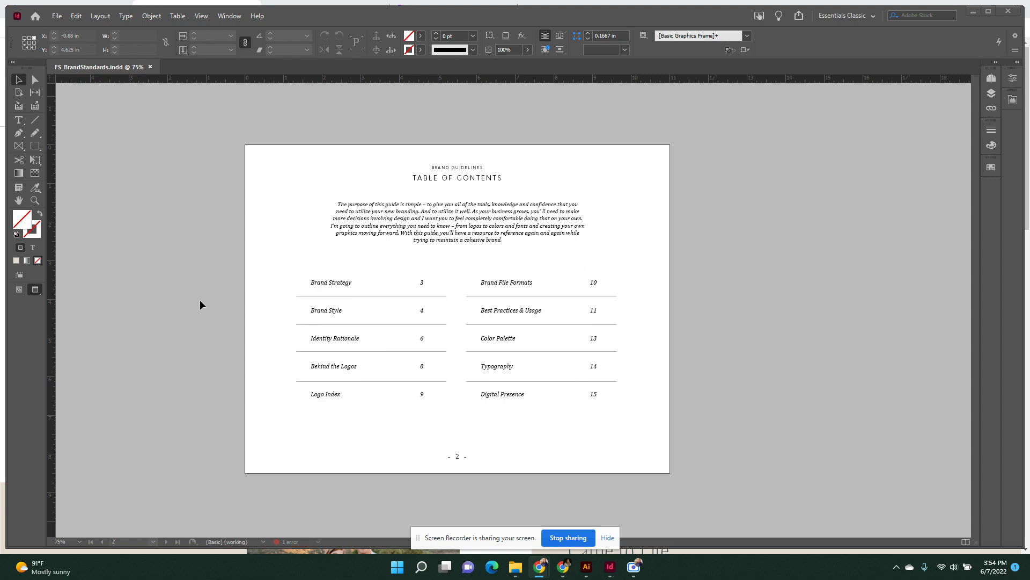
Point out the two text columns on the Brand Strategy page, including the Competitors section, and clear the selection
scroll(202, 301, down, 10)
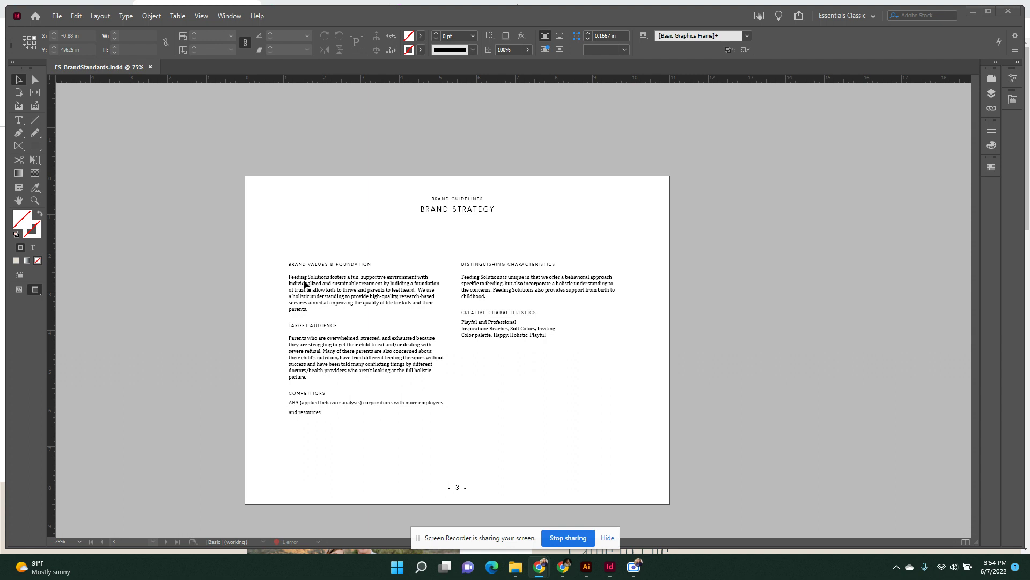
click(320, 285)
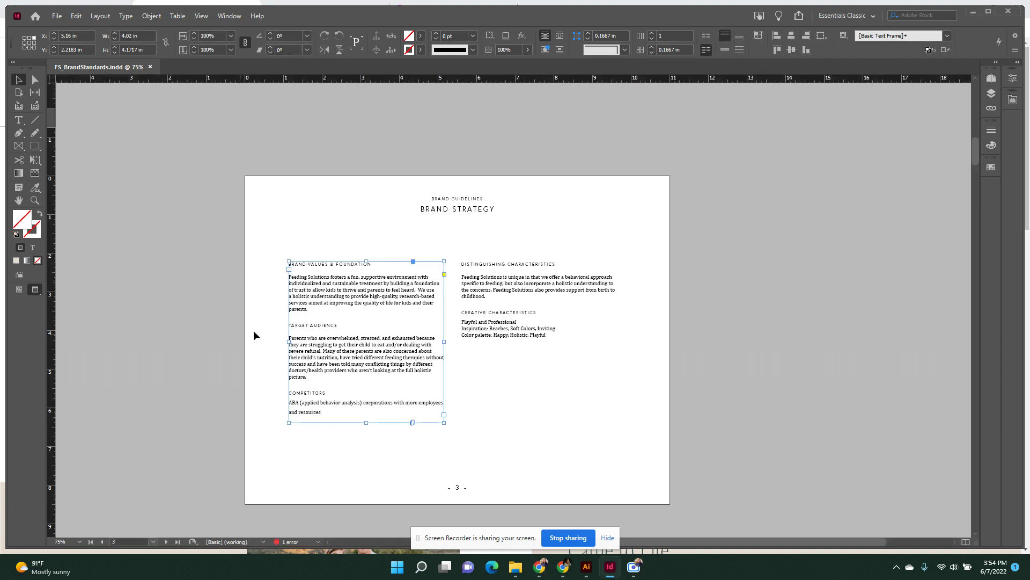
click(557, 287)
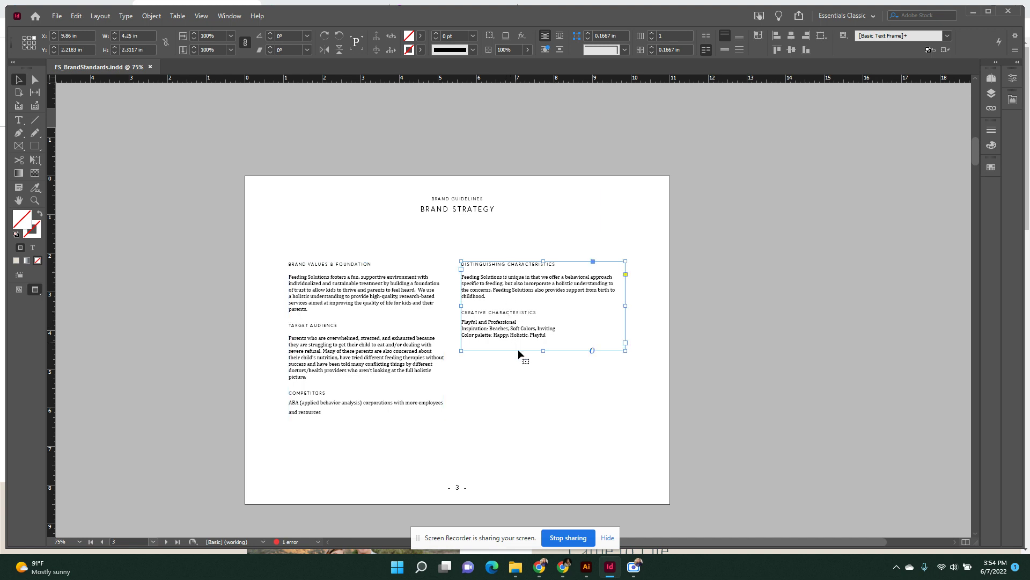
click(541, 422)
click(315, 405)
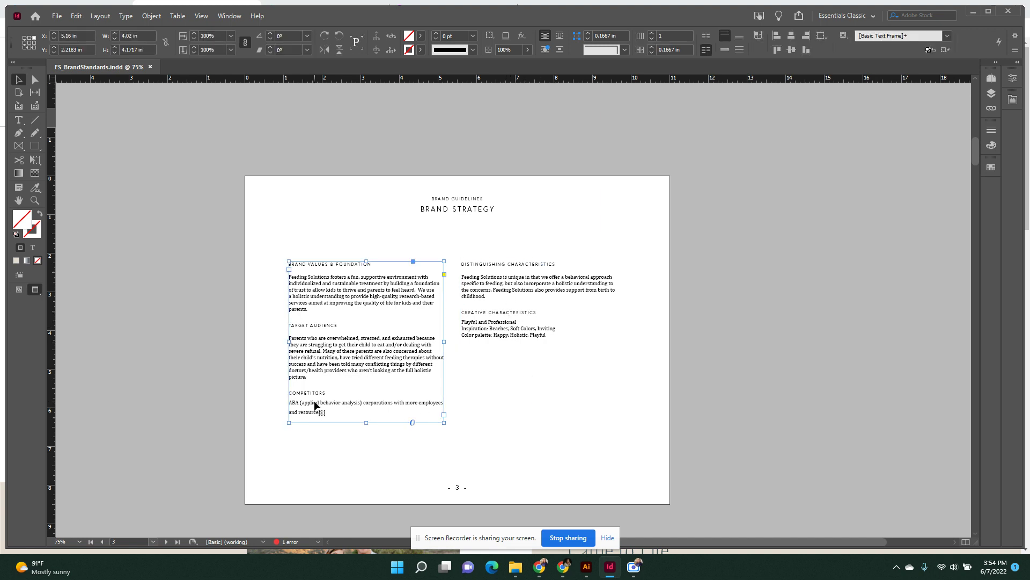
click(518, 426)
click(351, 408)
click(582, 423)
Look over the Brand Style moodboard, the dark full-page logo, the Identity Rationale page and the beach photo page
scroll(581, 423, down, 8)
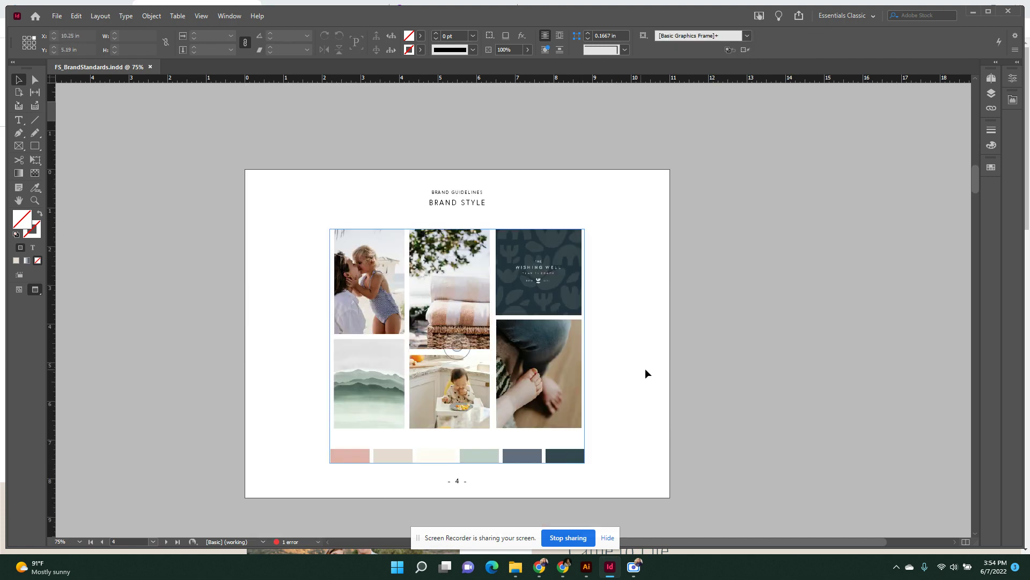
scroll(636, 375, down, 10)
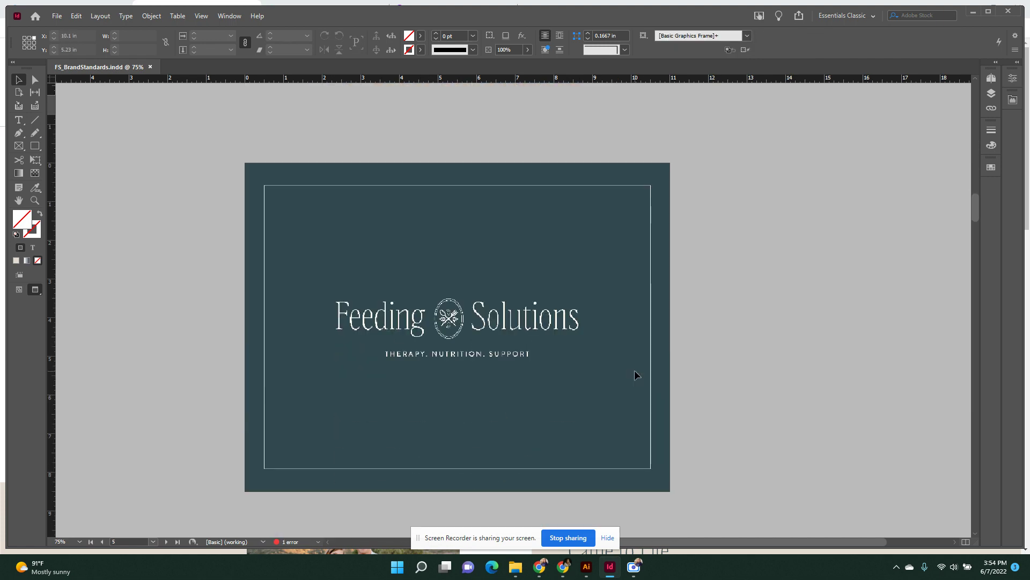
scroll(555, 171, up, 3)
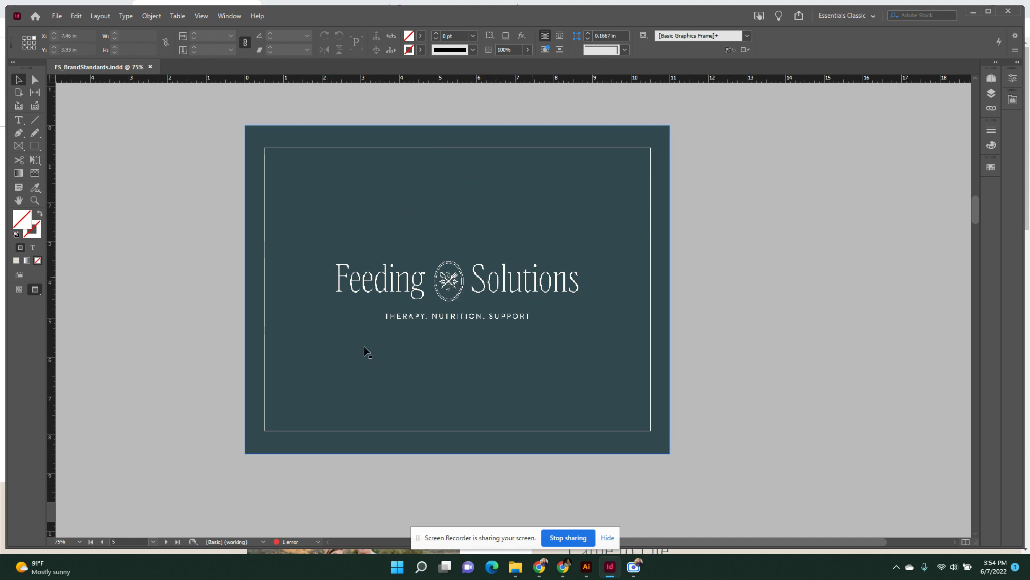
scroll(200, 385, down, 7)
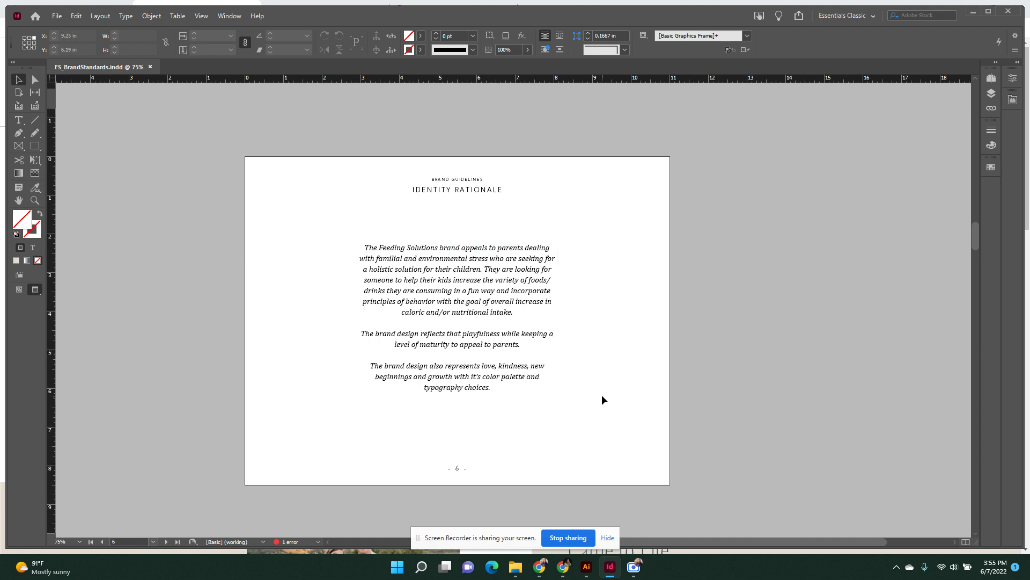
scroll(604, 400, down, 10)
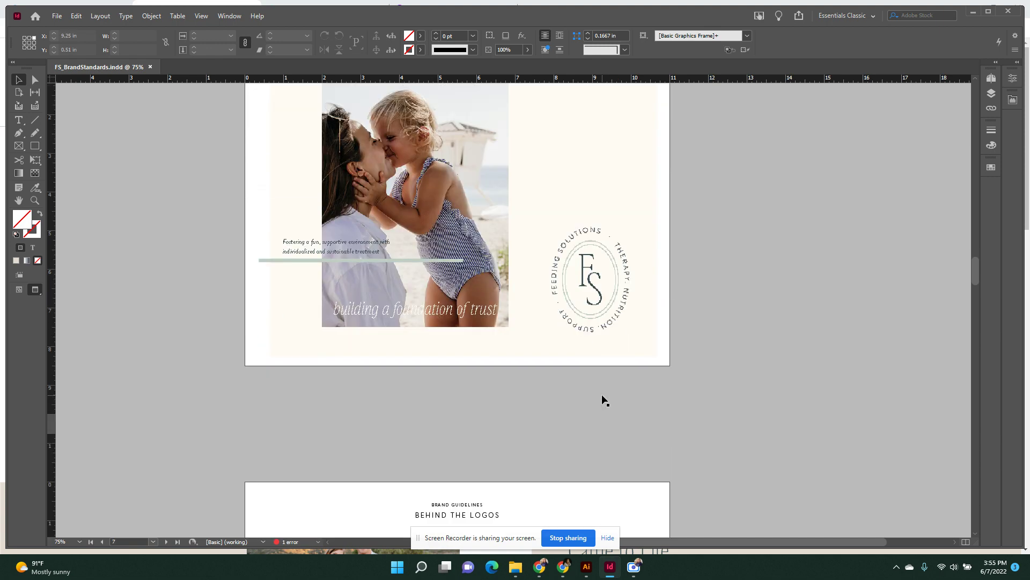
Point out the explanatory text on the Behind the Logos page, and show the logo variations on the Logo Index page
scroll(483, 257, down, 5)
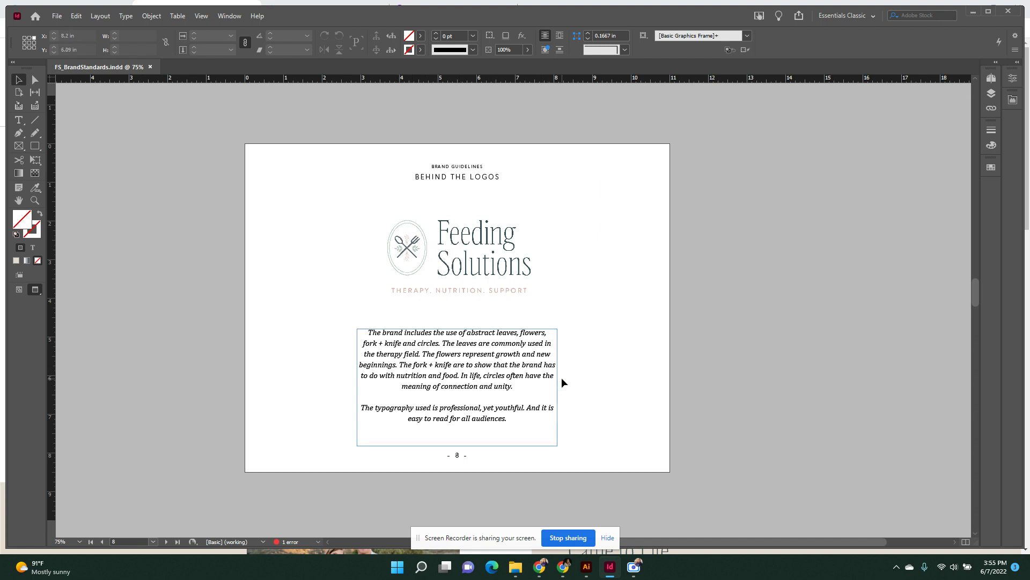
click(438, 392)
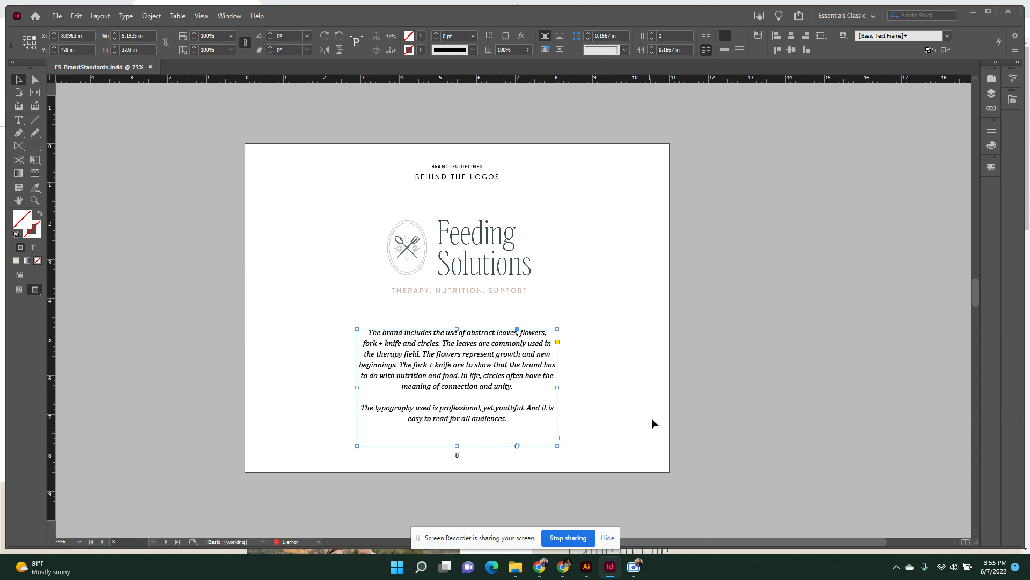
click(600, 442)
scroll(596, 441, down, 5)
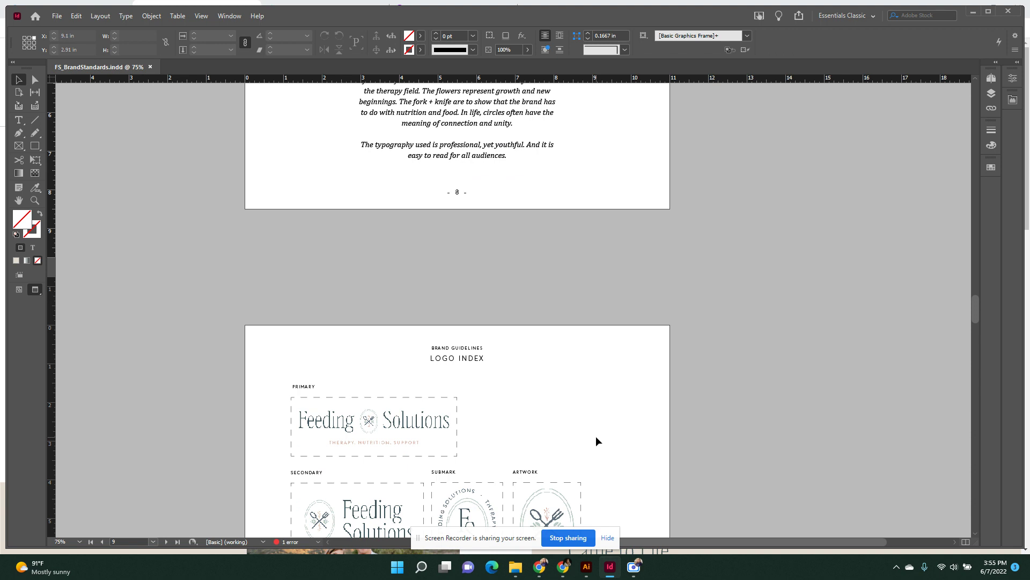
scroll(593, 439, down, 5)
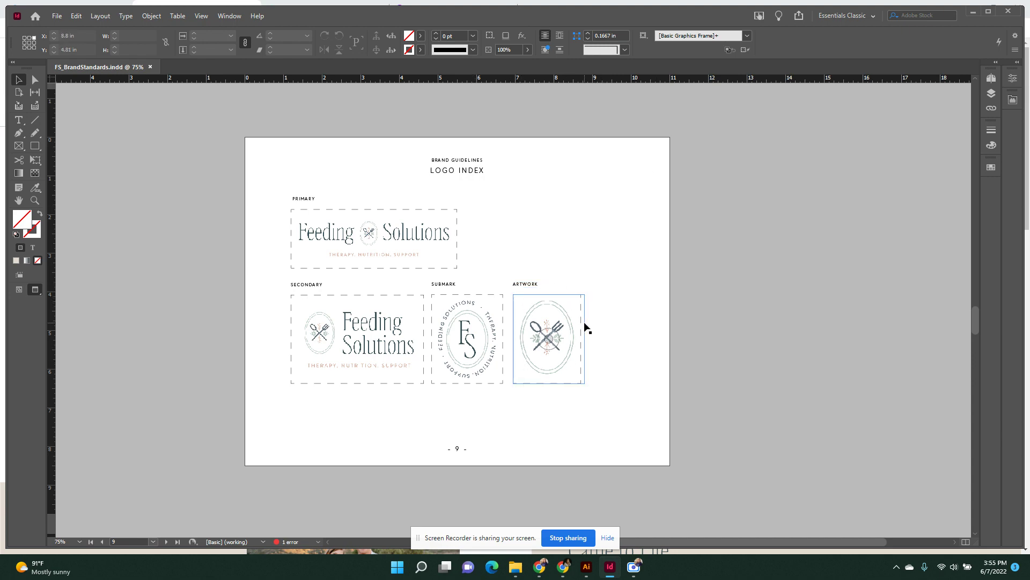
Show the Brand File Formats page, point out its table of file types and applications, and clear the selection
scroll(570, 424, down, 6)
scroll(570, 424, down, 2)
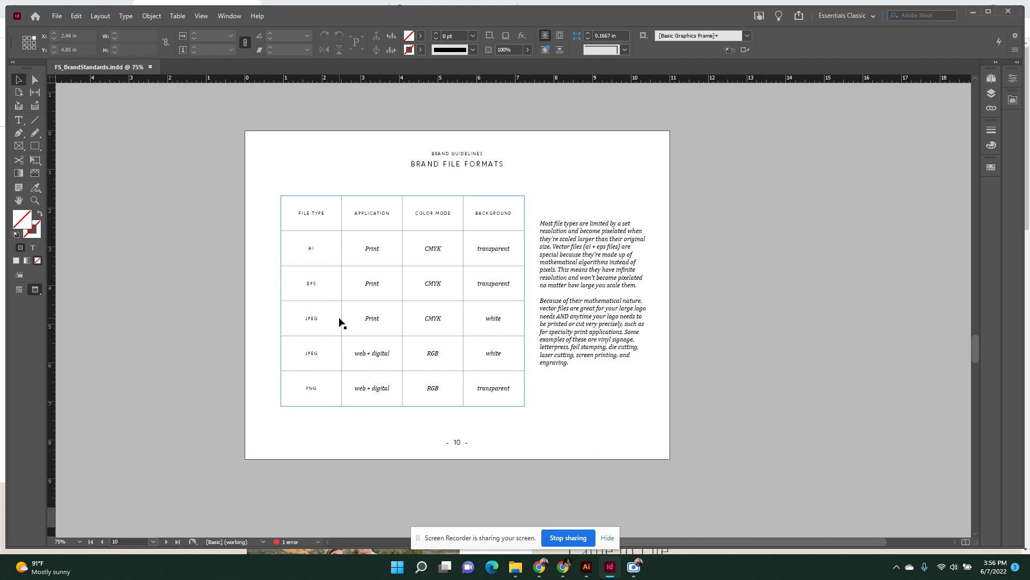
click(492, 393)
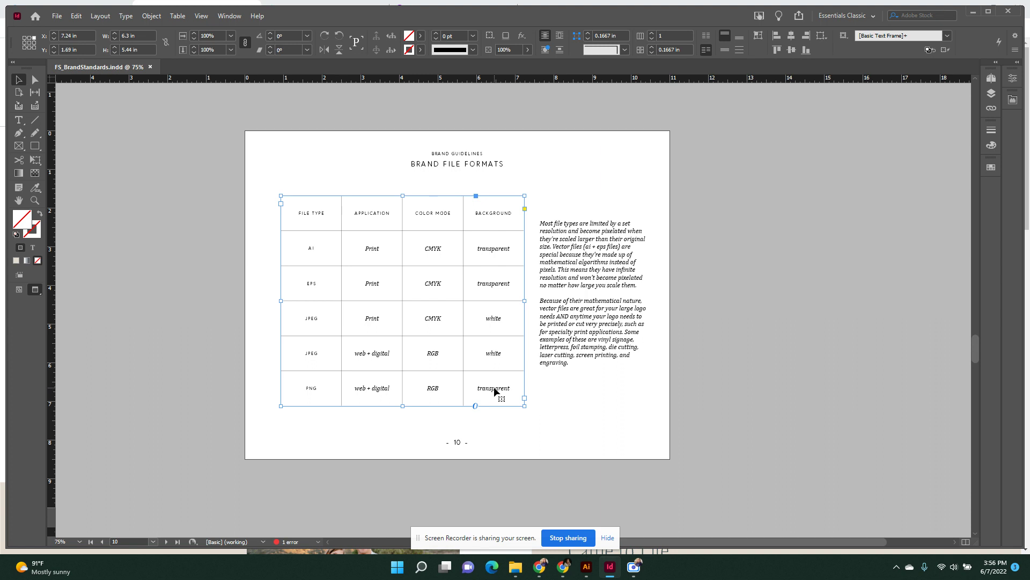
click(554, 395)
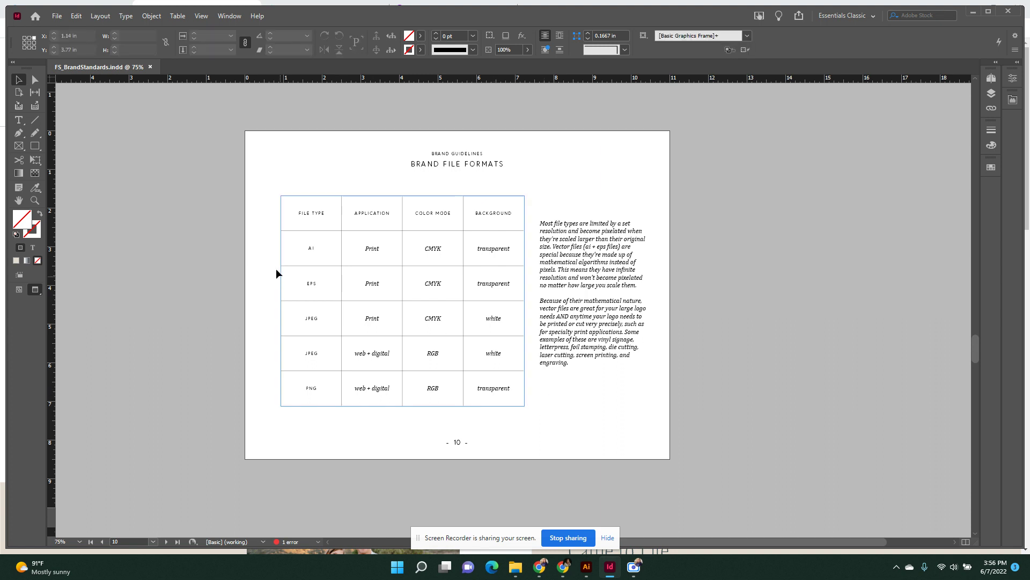
drag(274, 201, 478, 330)
click(530, 417)
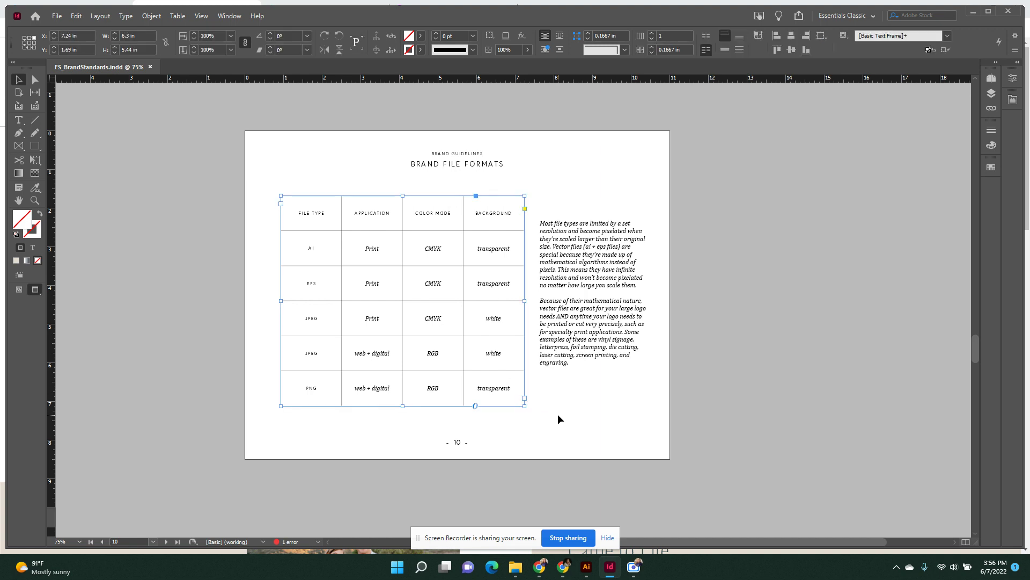
click(558, 419)
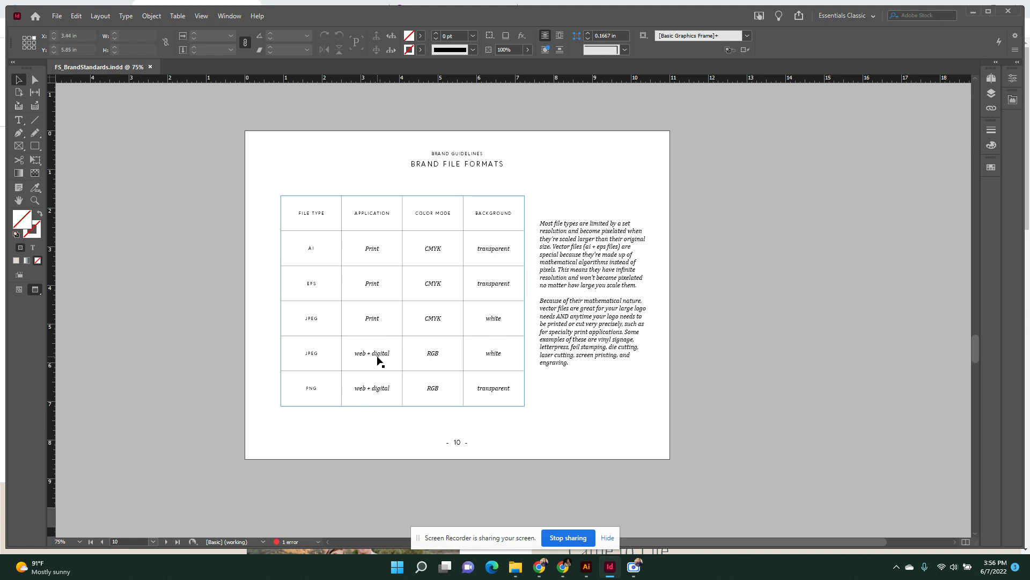
Look over the Best Practices and Usage page, the full-page submark and the Branding Color Palette page
scroll(380, 356, down, 6)
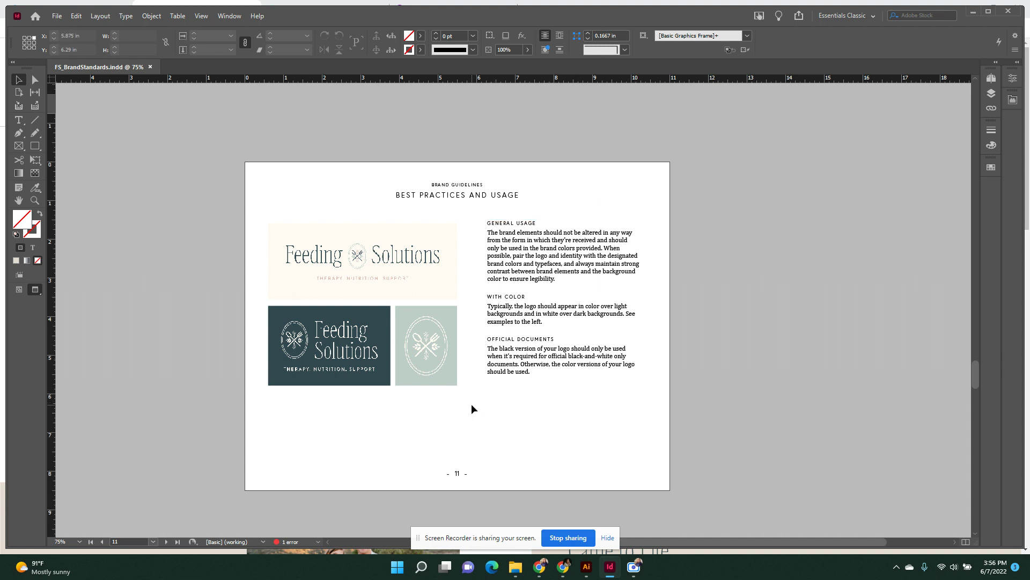
scroll(460, 418, down, 10)
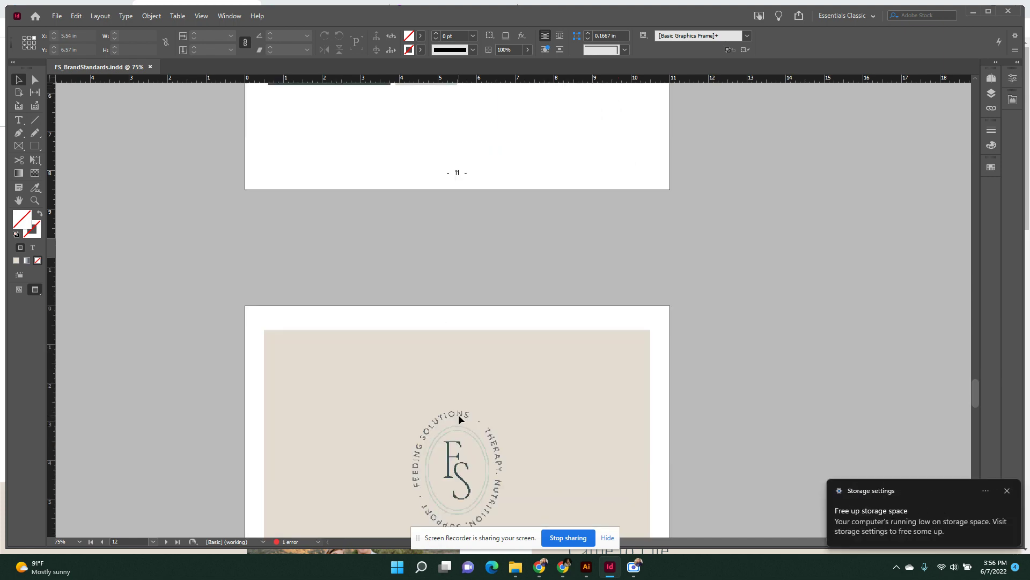
scroll(458, 420, down, 3)
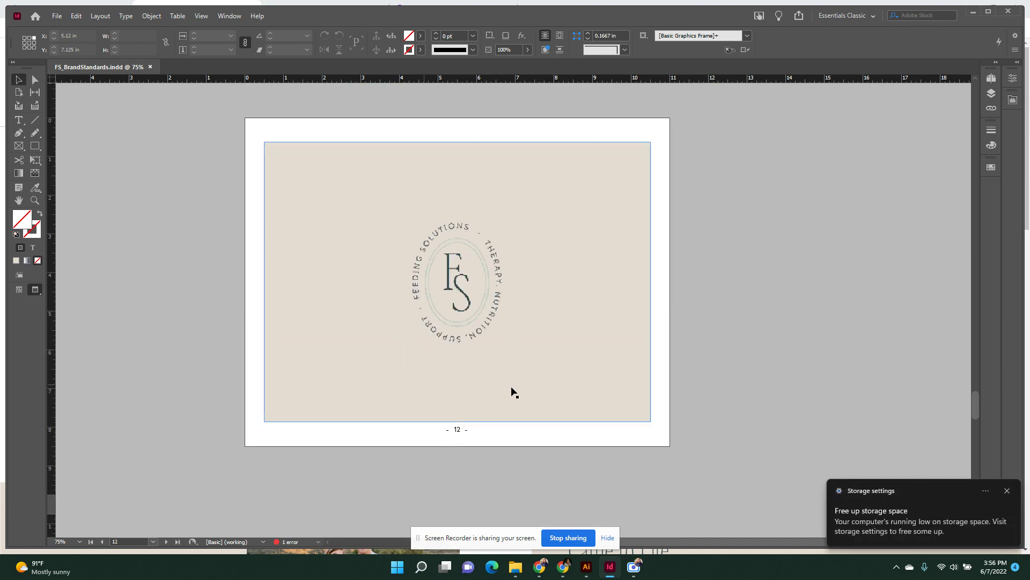
scroll(499, 384, down, 5)
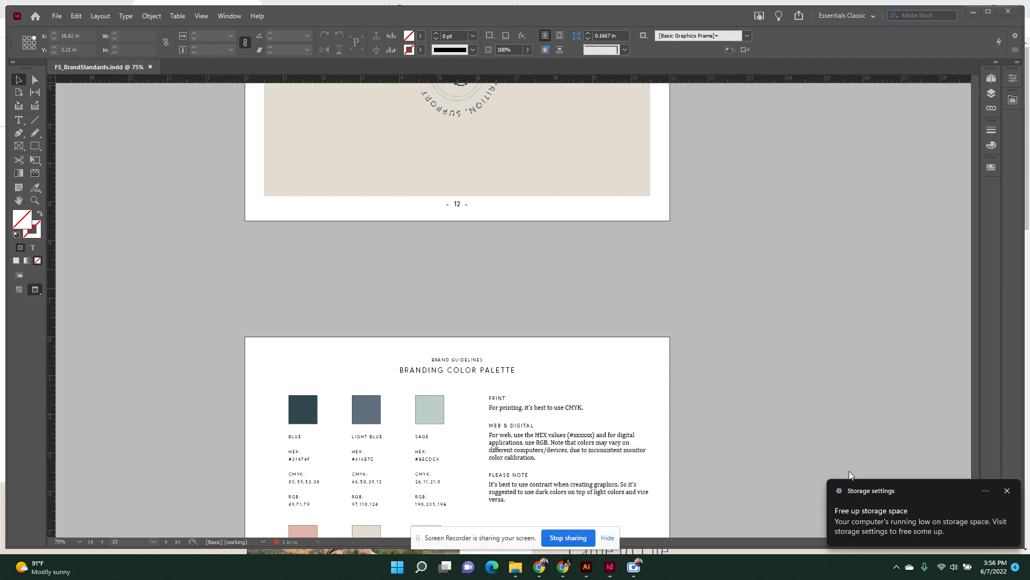
scroll(568, 414, down, 3)
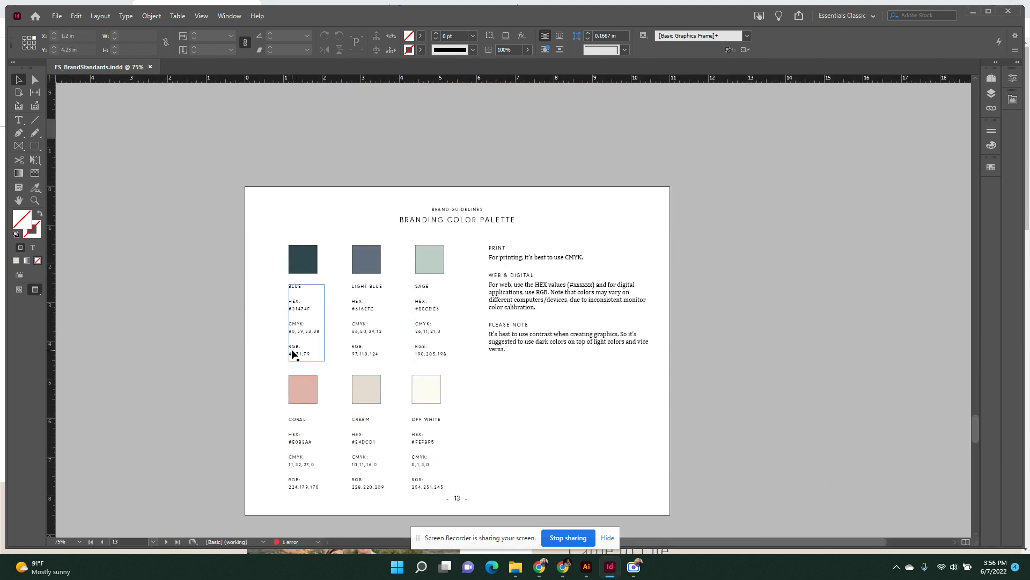
scroll(448, 341, down, 1)
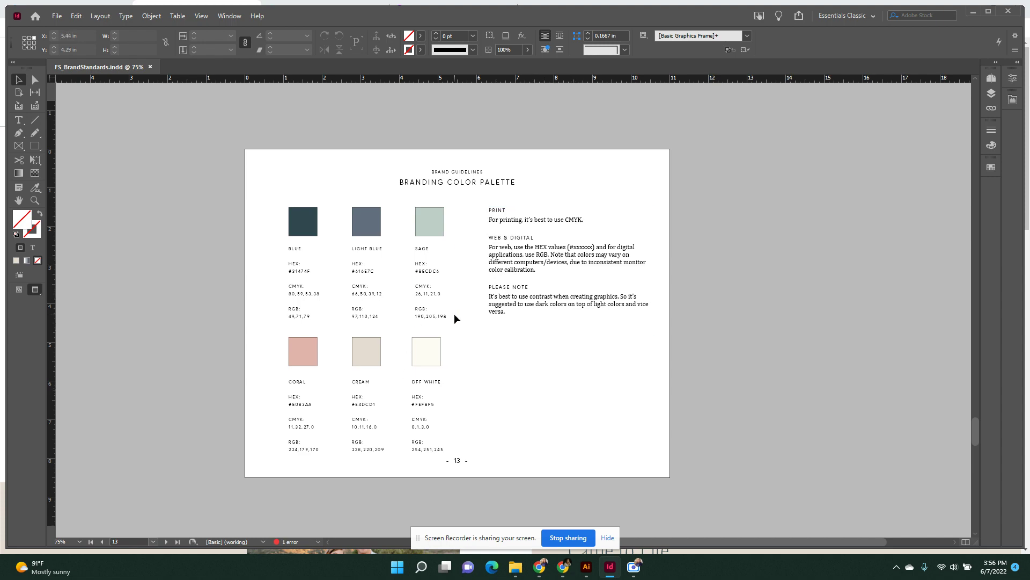
Show the Typography page, point out the sample headings and body text, and clear the selection
scroll(456, 319, down, 1)
scroll(456, 320, down, 10)
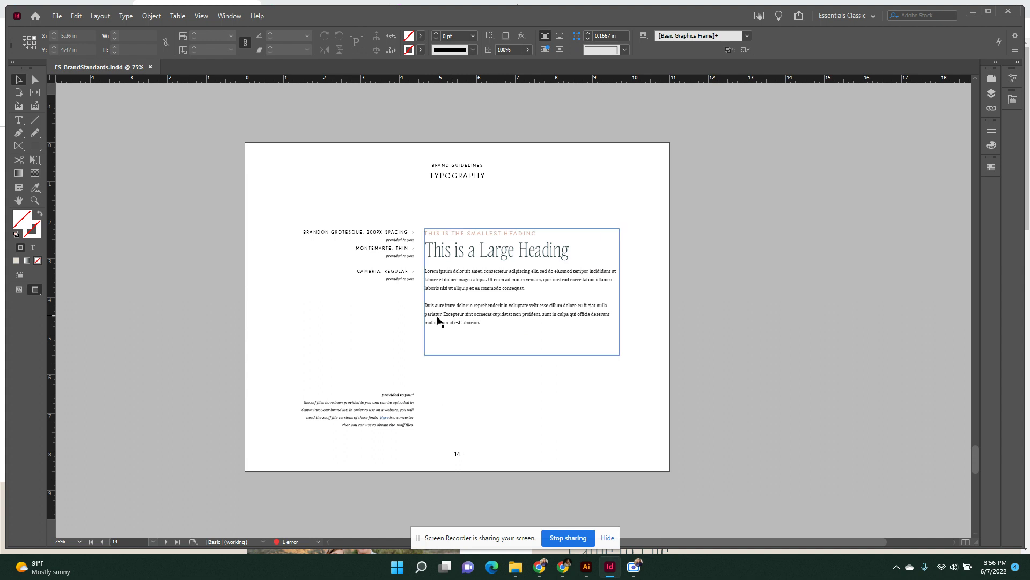
click(460, 289)
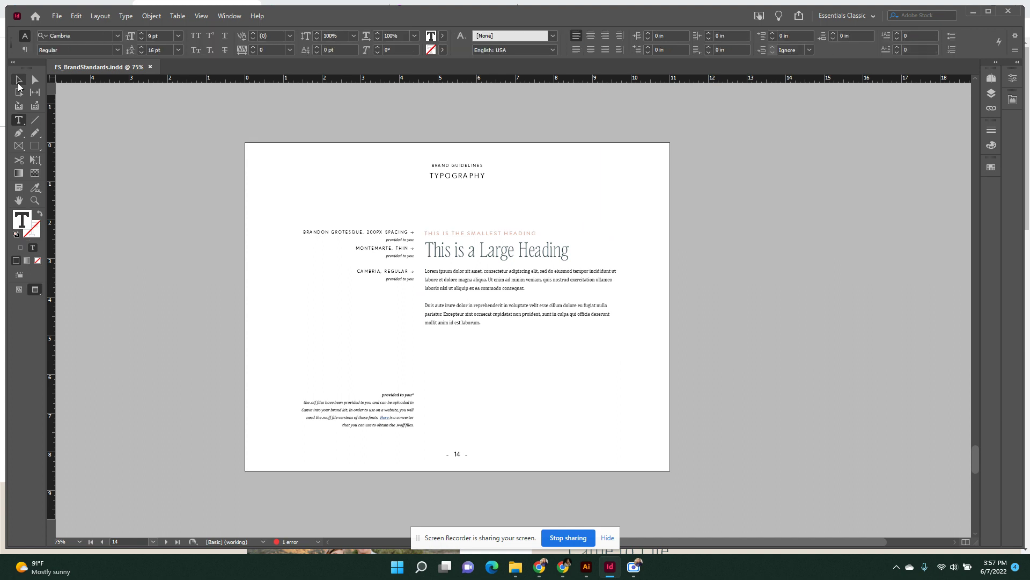
click(464, 417)
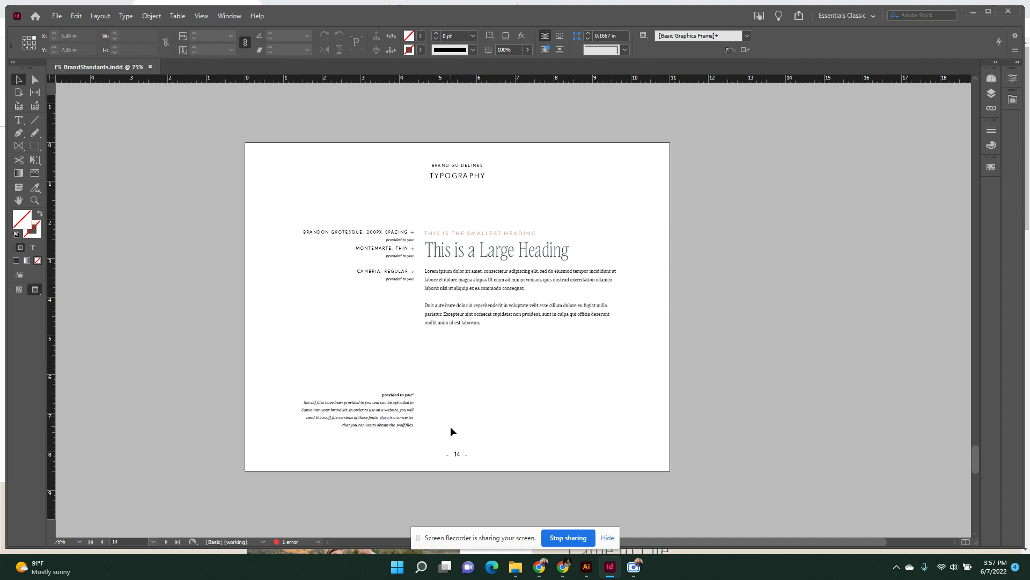
Point out the website favicon and both social profile images on the digital presence page, and clear the selection
scroll(466, 425, down, 6)
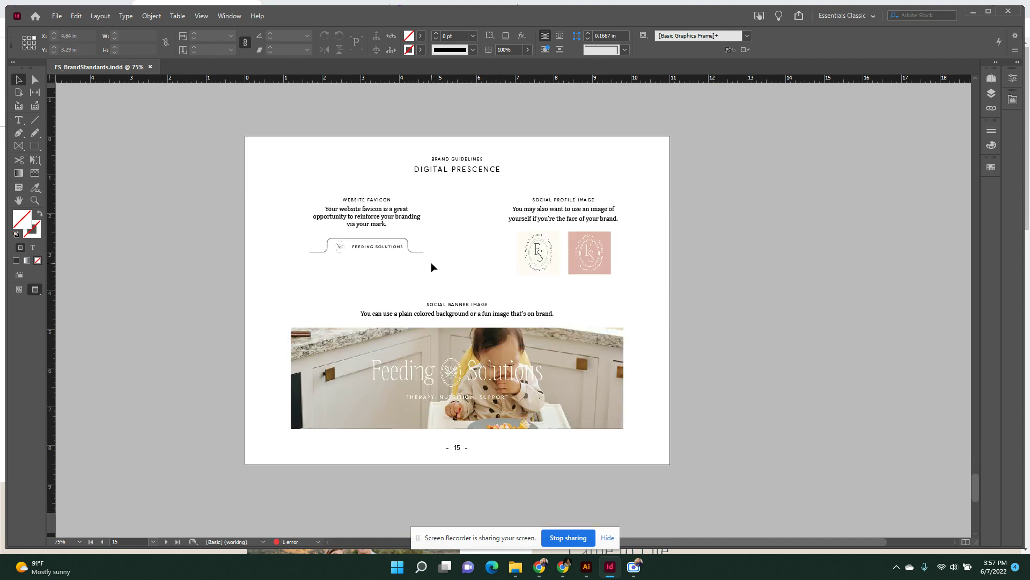
click(341, 253)
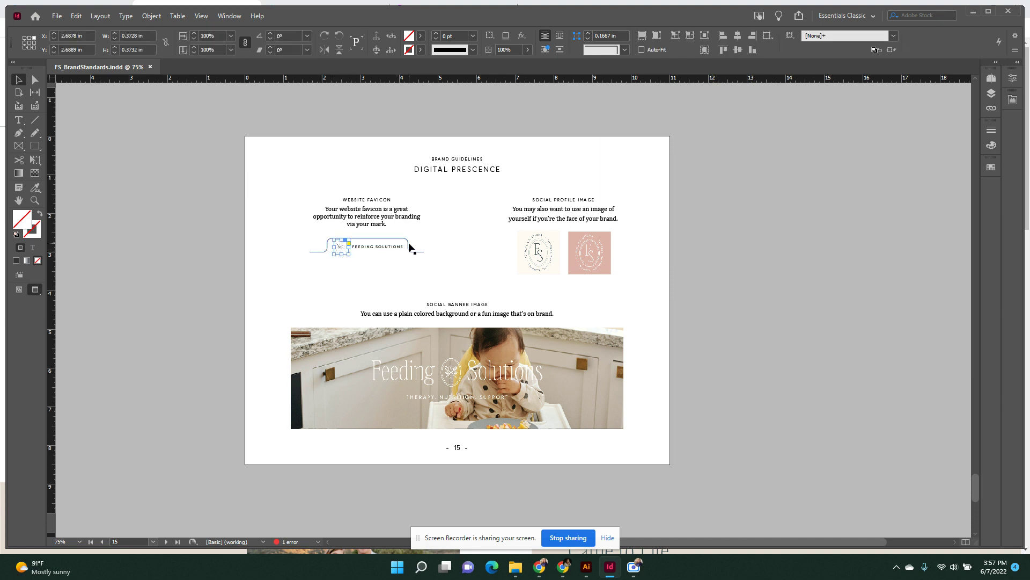
click(541, 262)
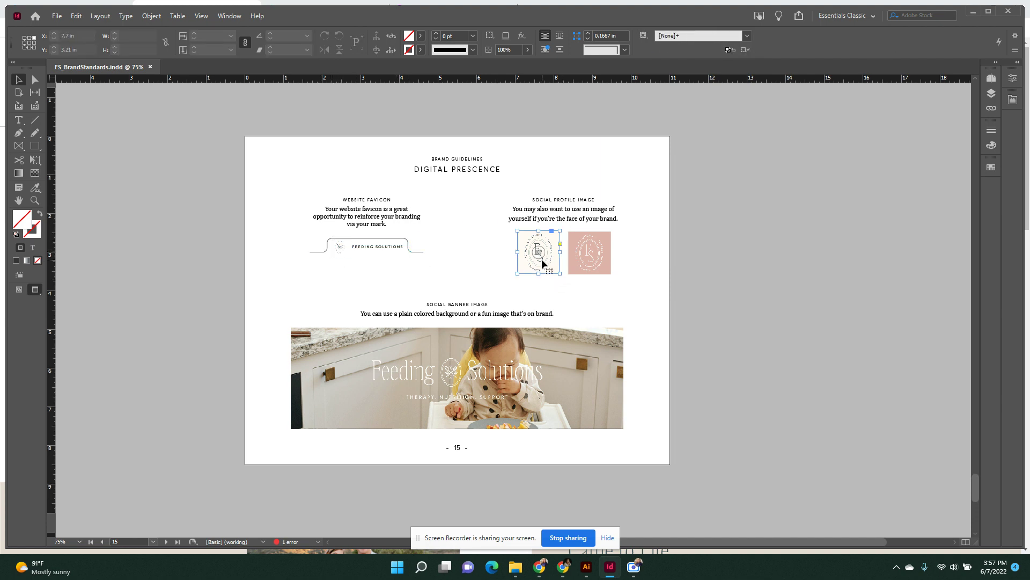
click(588, 265)
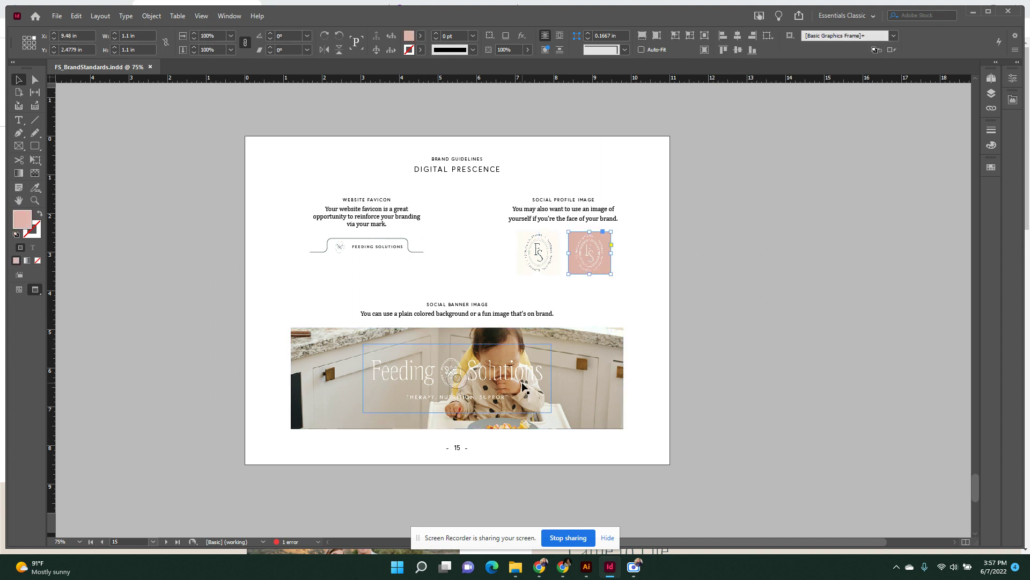
click(660, 375)
Show the closing Cheers page, and return to the Best Practices and Usage page
scroll(341, 383, down, 5)
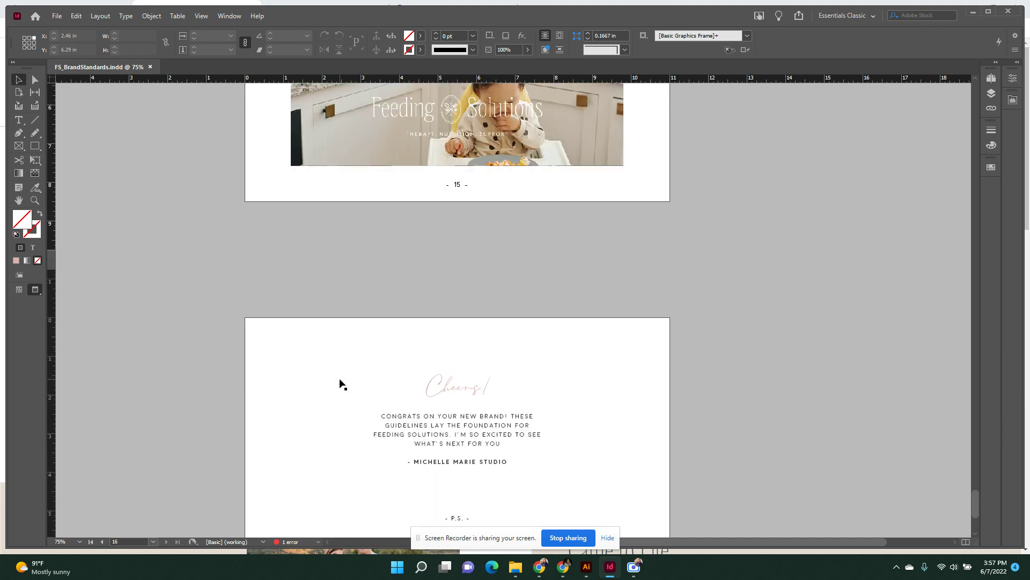
scroll(341, 384, down, 3)
scroll(292, 413, up, 4)
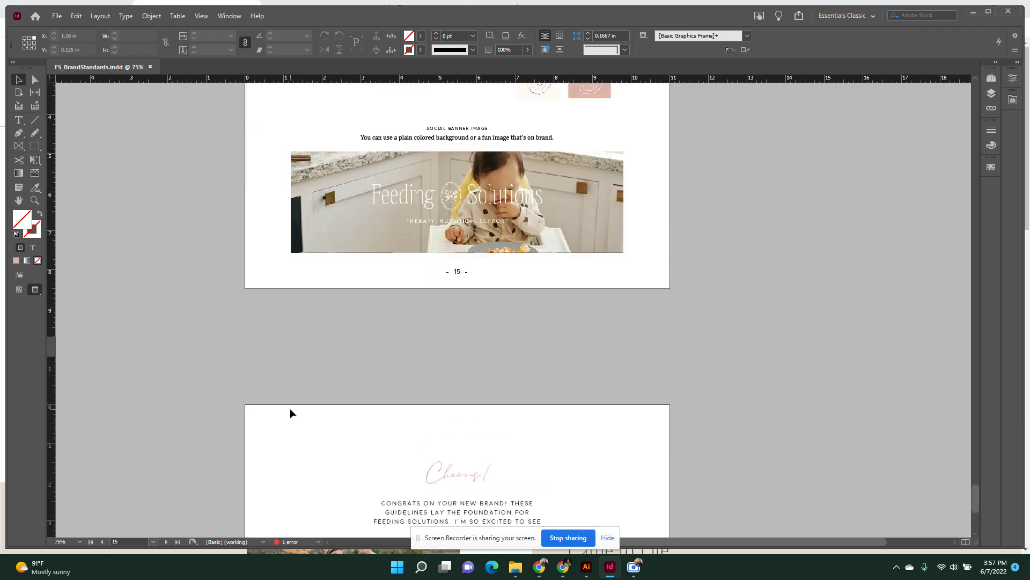
scroll(292, 413, up, 20)
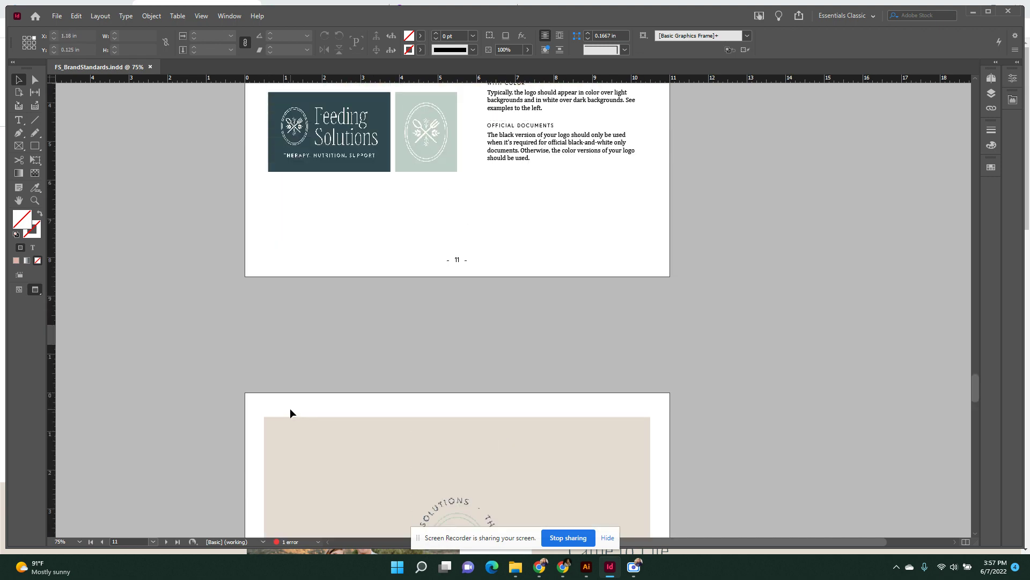
scroll(289, 412, up, 2)
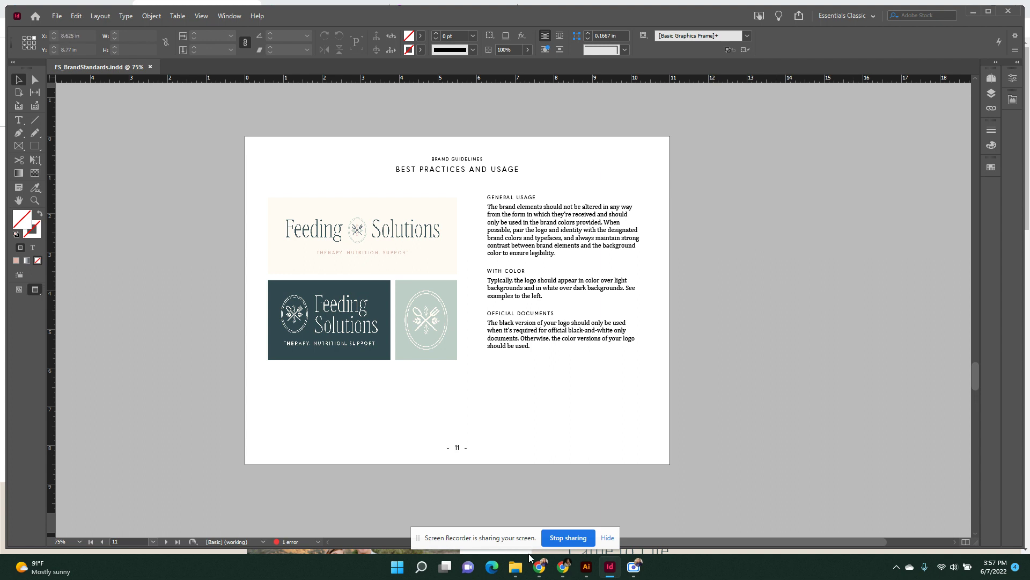
Switch to Illustrator, show the instagram ideas document, and turn on Trim View to crop the graphics to their artboards
mouse_move(539, 566)
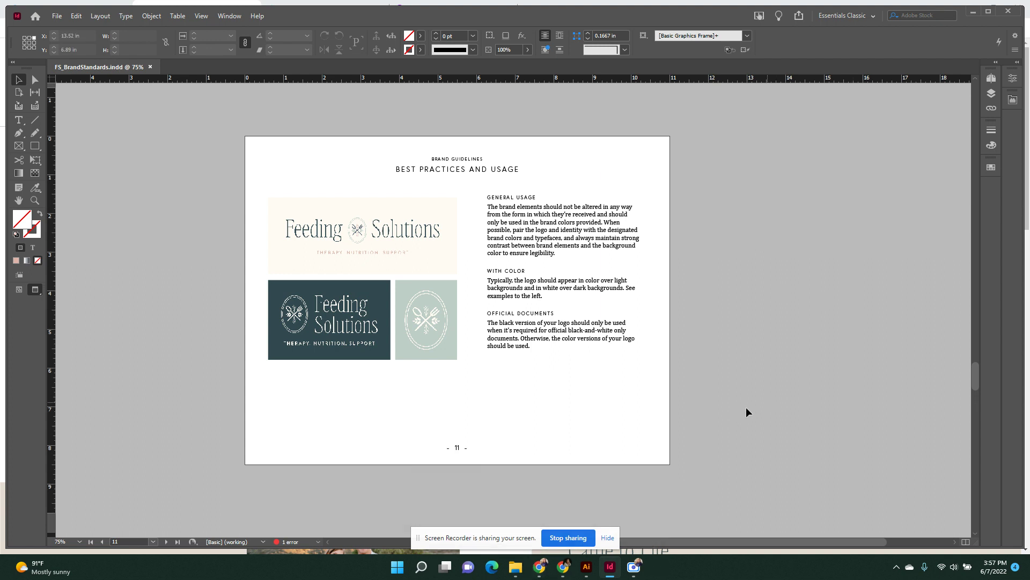
key(alt+Tab)
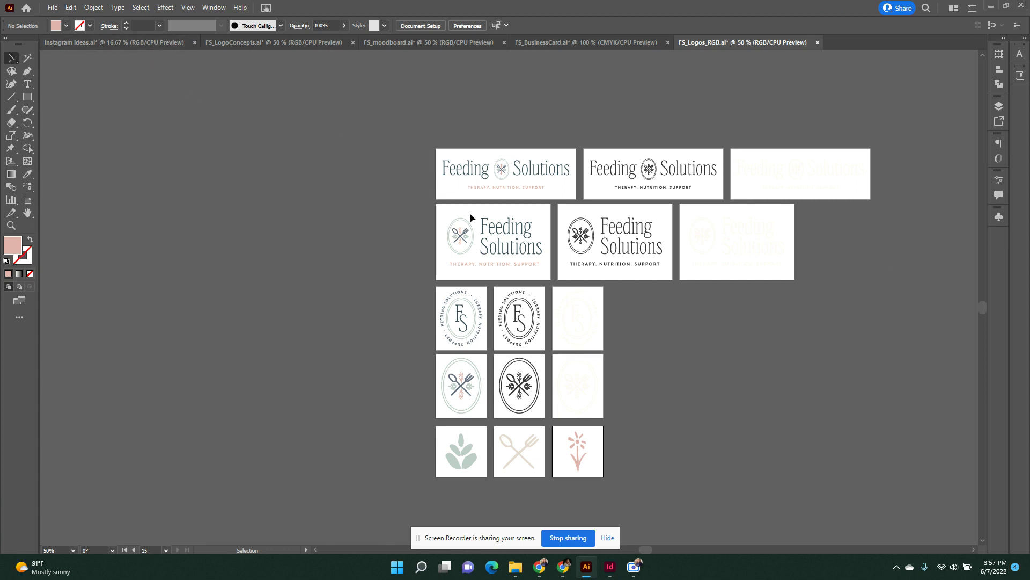
click(178, 42)
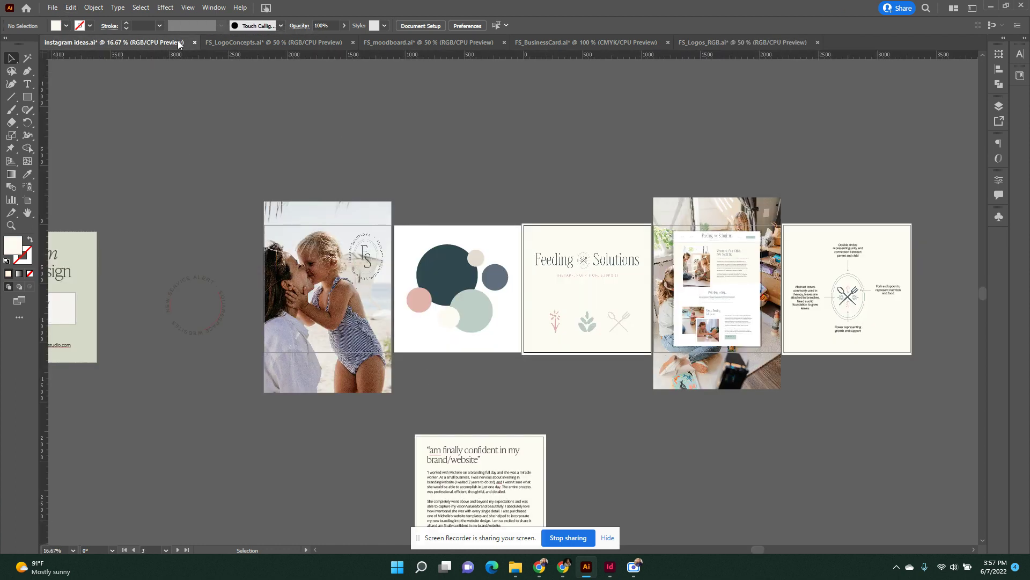
scroll(499, 403, up, 2)
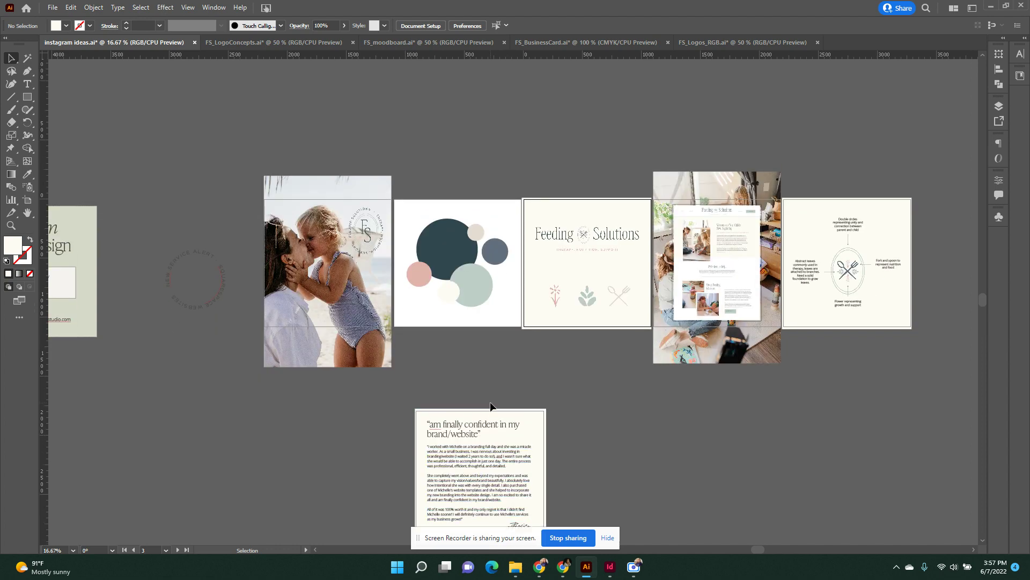
scroll(466, 391, down, 2)
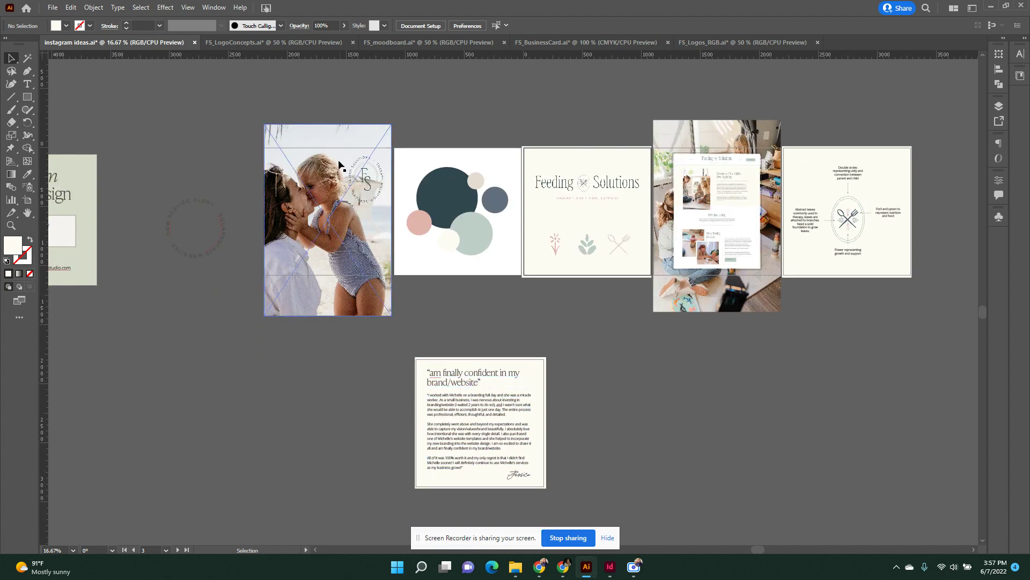
click(191, 8)
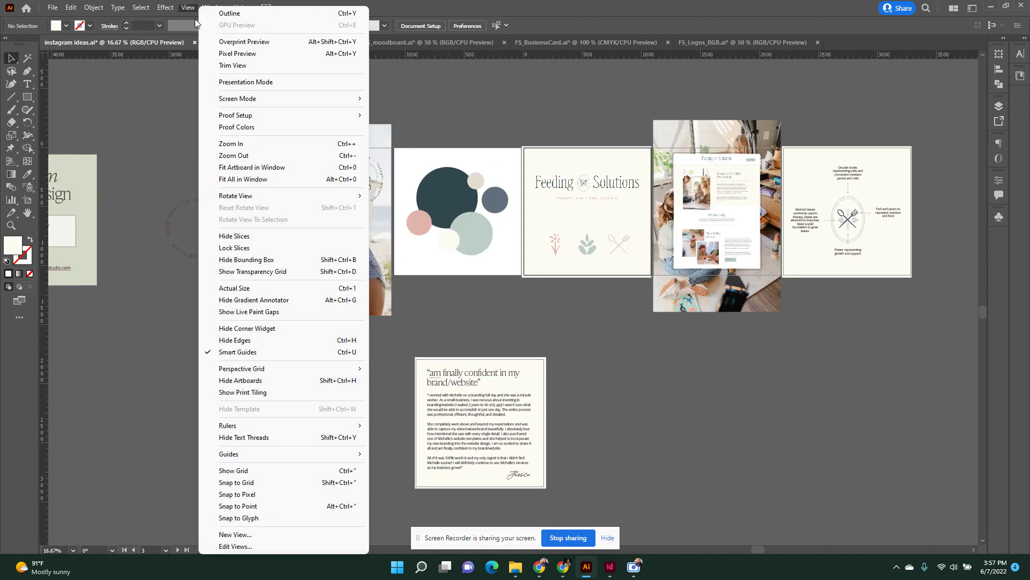
click(237, 66)
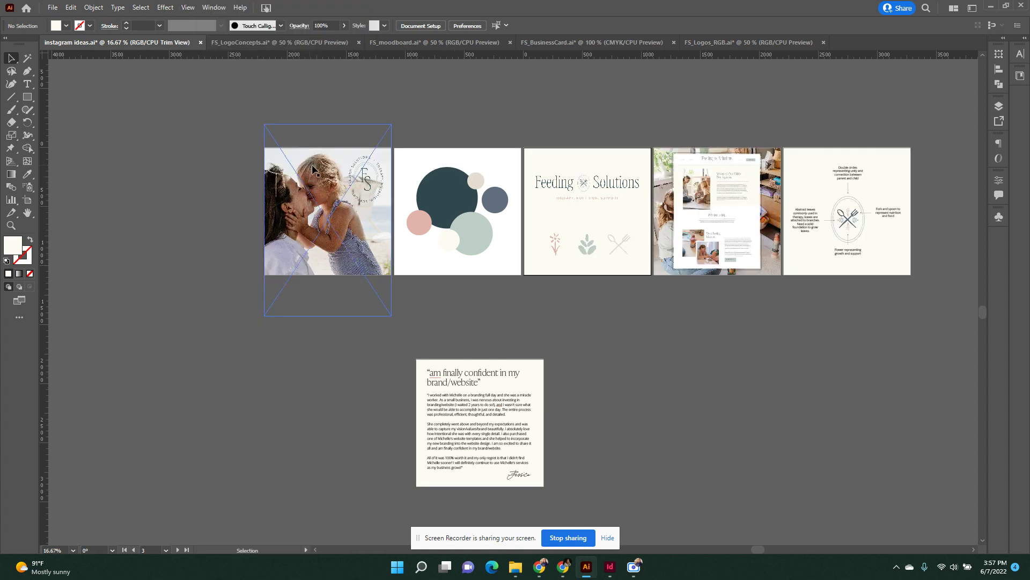
Point out the Instagram graphics: the beach photo, the website mockup, the logo symbolism diagram and the client testimonial
click(476, 366)
click(460, 329)
scroll(454, 331, up, 1)
scroll(454, 331, up, 3)
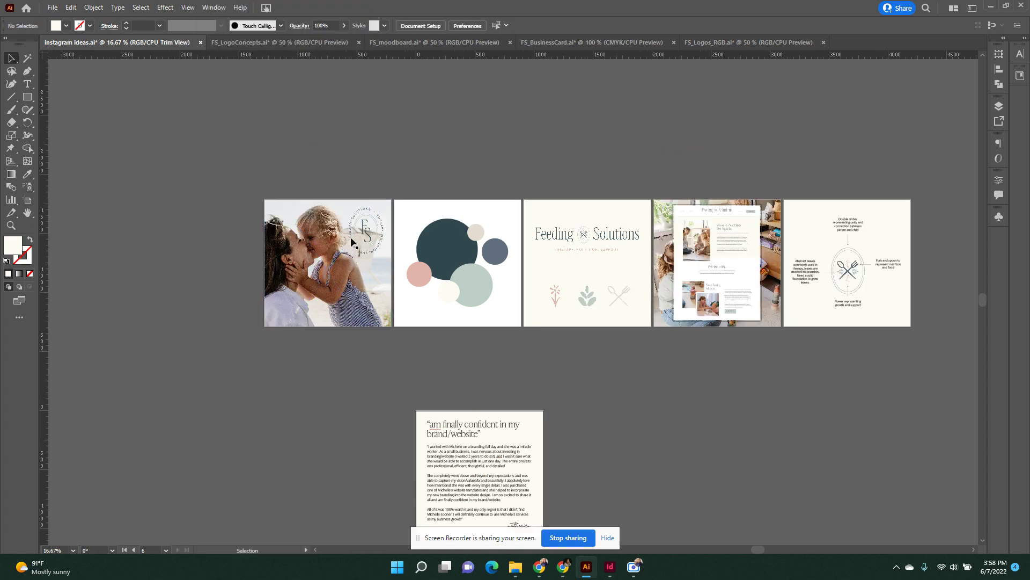
click(365, 240)
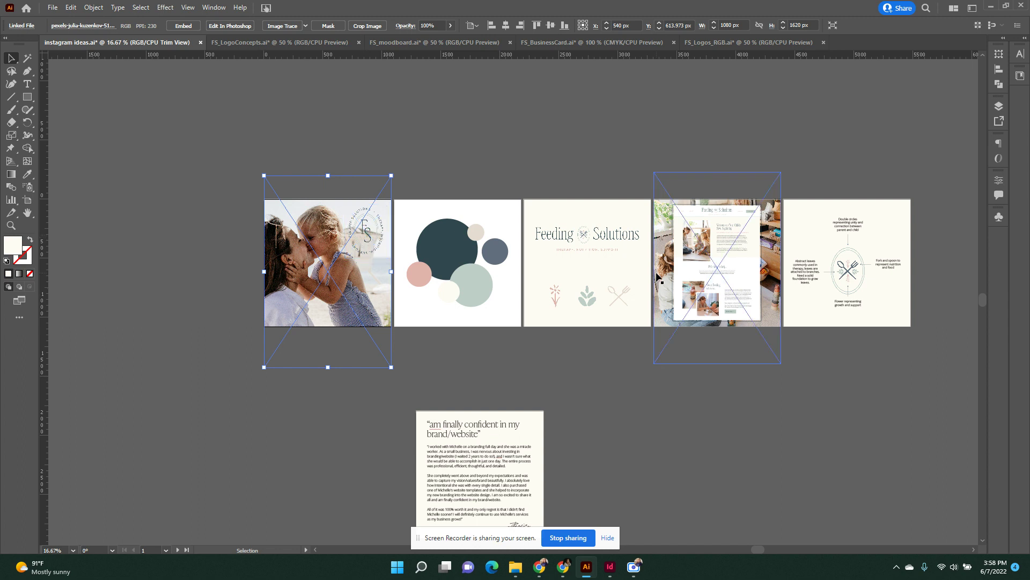
click(750, 274)
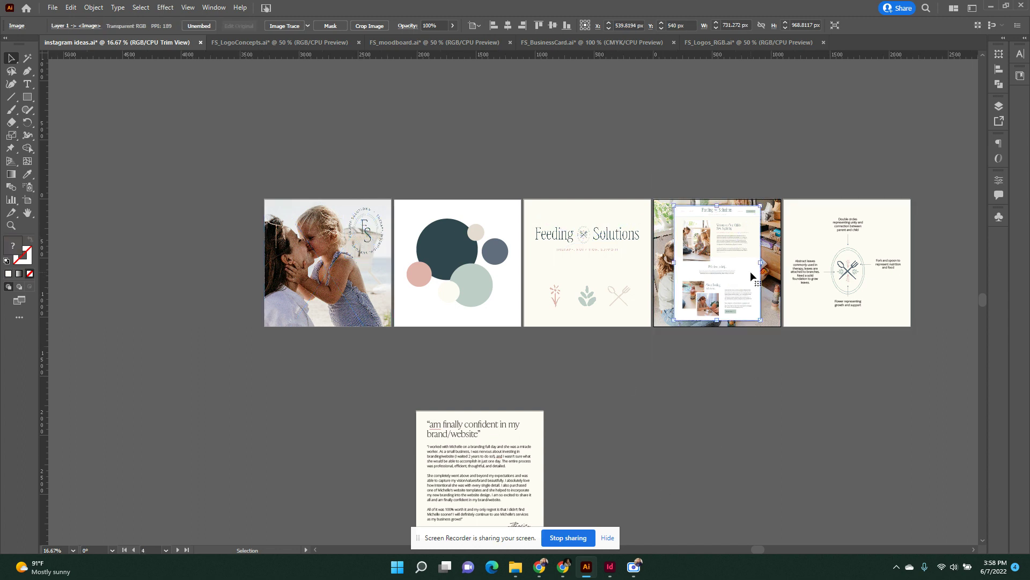
click(829, 225)
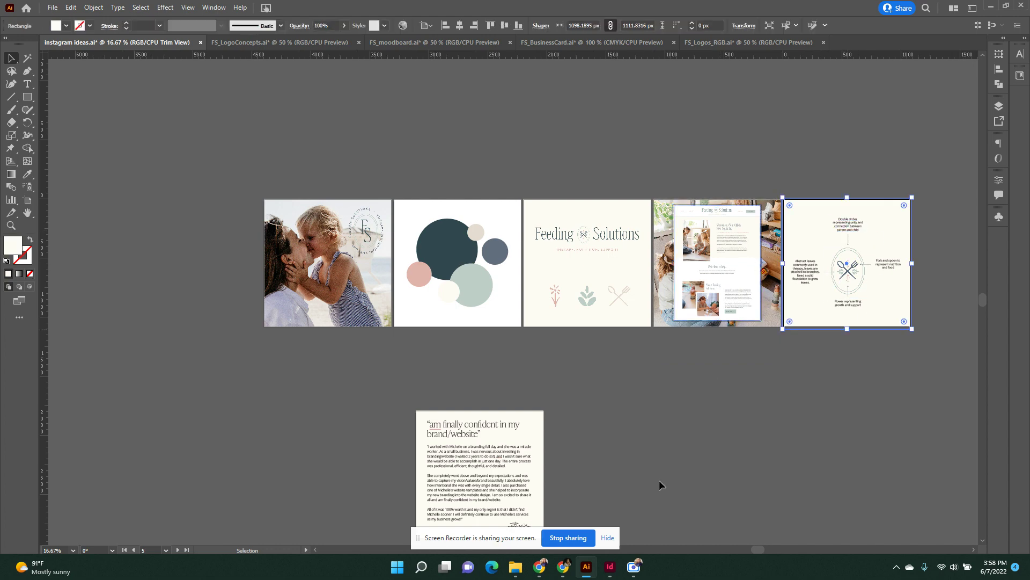
click(477, 515)
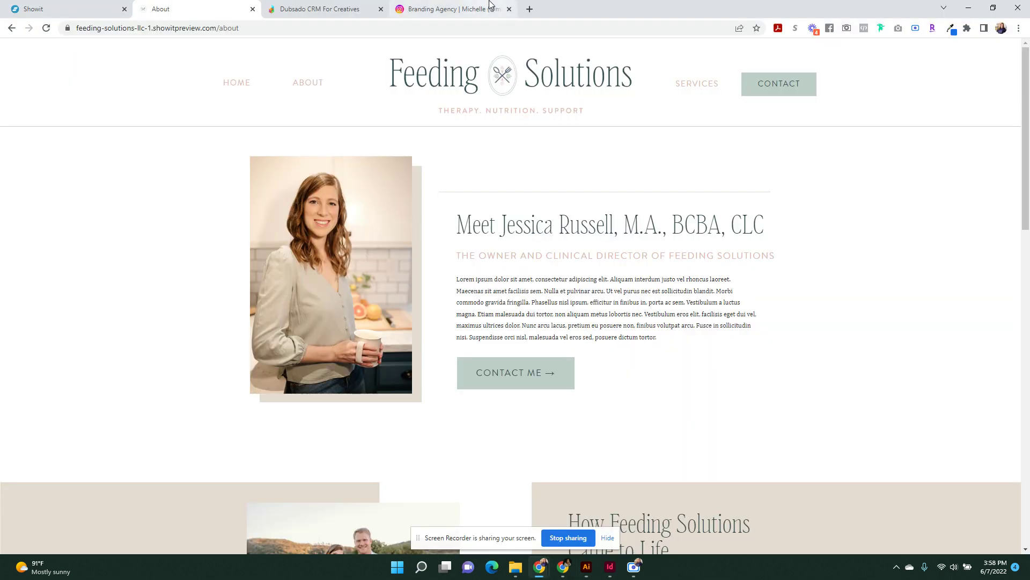
Switch to the published Instagram post in Chrome, and go back through its carousel from the testimonial to the beach photo
click(477, 9)
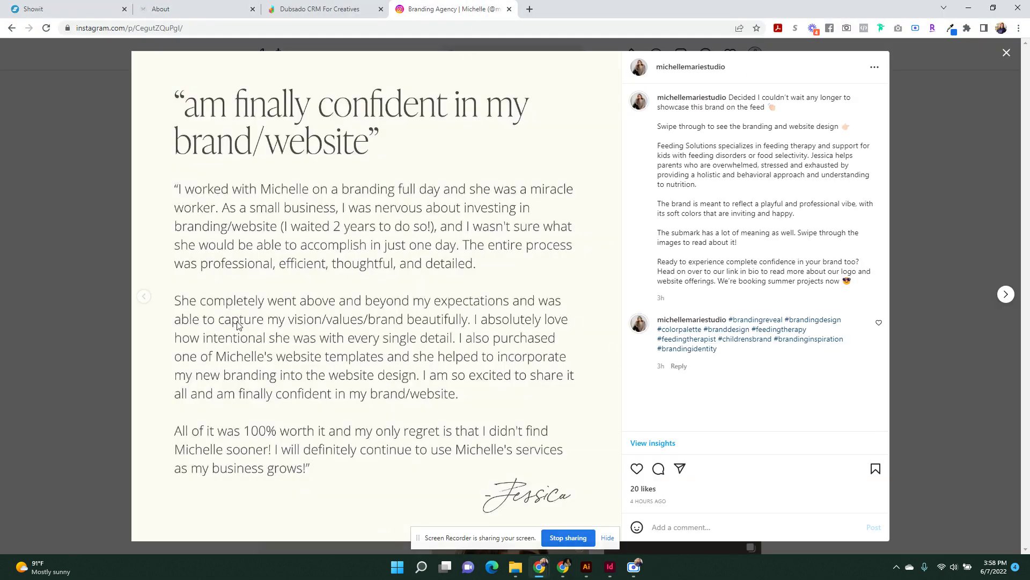
click(143, 304)
click(144, 304)
click(144, 304)
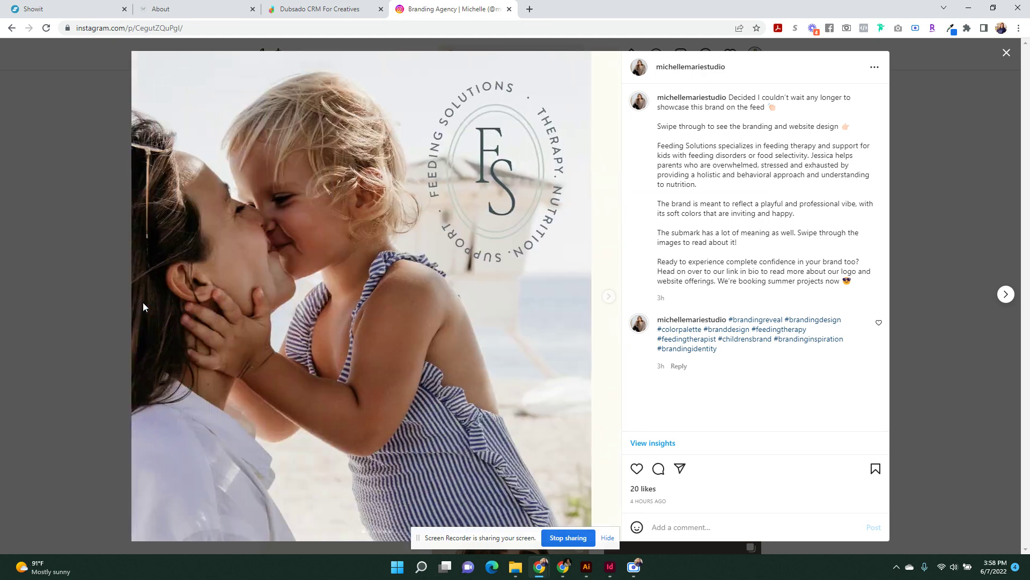